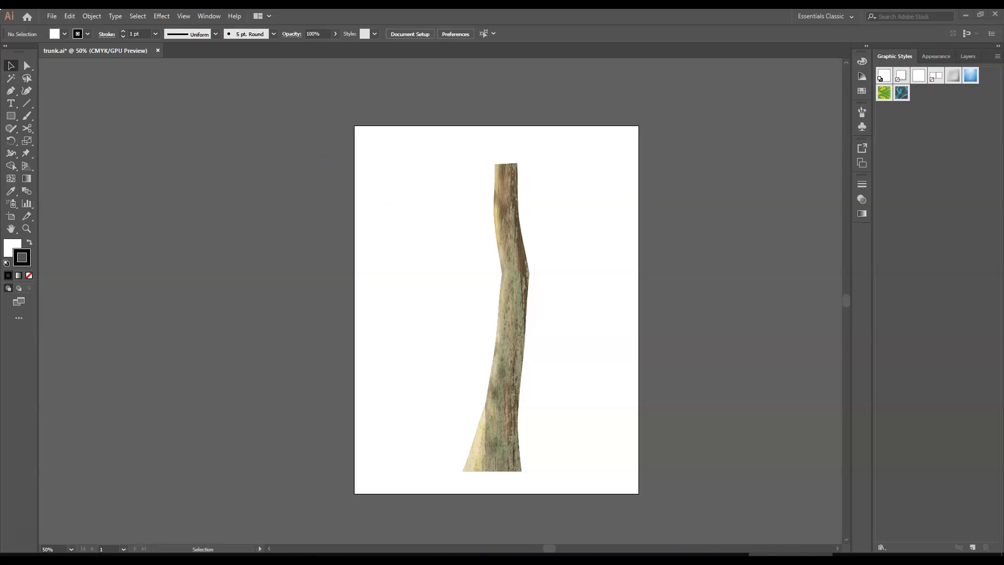
# Bring up the reference rendering nonphotoreal2 cropped.jpg to examine its tree trunks, and put it away again
pyautogui.moveTo(1003, 71); pyautogui.dragTo(445, 84)
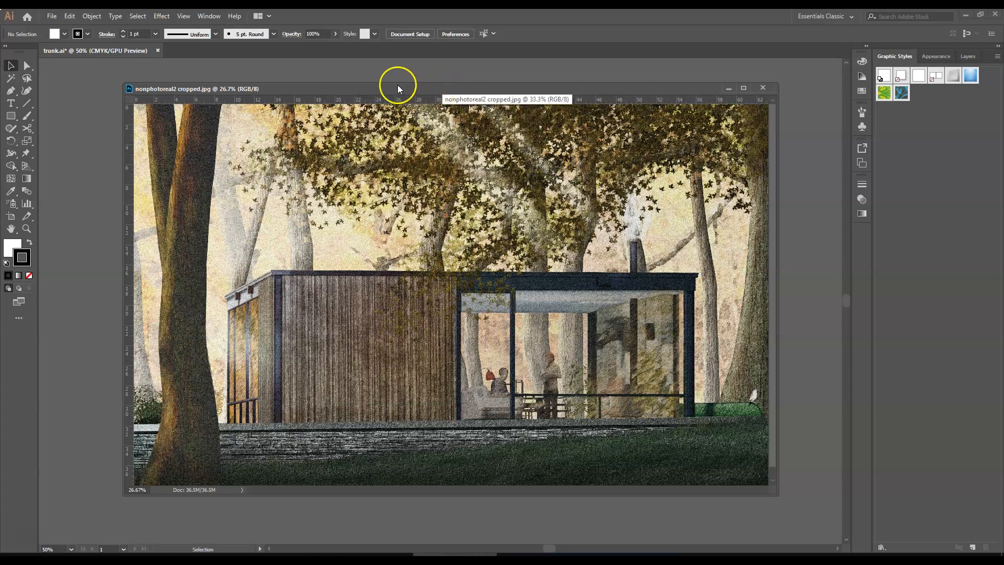
pyautogui.moveTo(267, 90); pyautogui.dragTo(1003, 28)
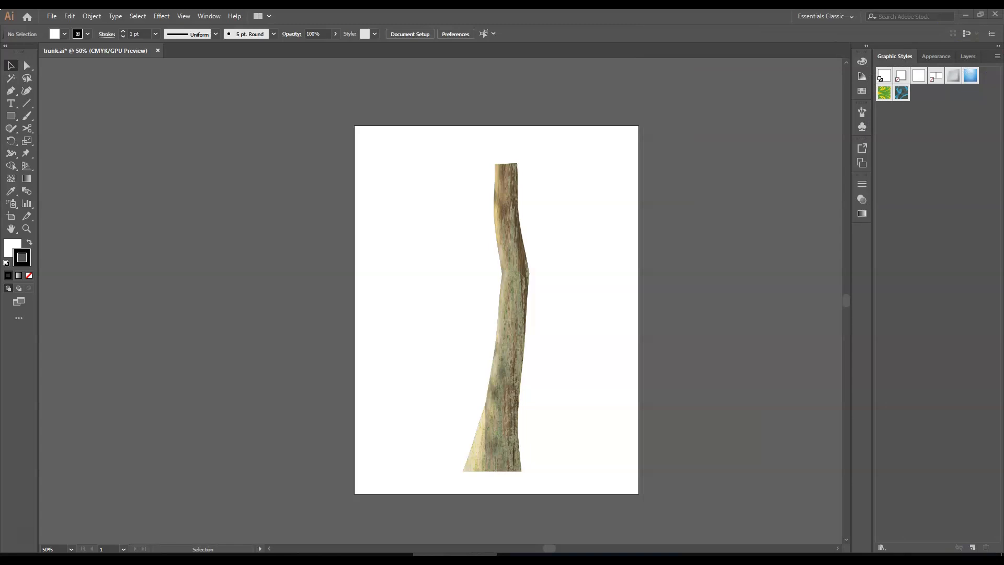
# Delete the existing textured tree trunk artwork so the artboard is empty
pyautogui.click(514, 341)
pyautogui.moveTo(512, 353); pyautogui.dragTo(222, 339)
pyautogui.press('Delete')
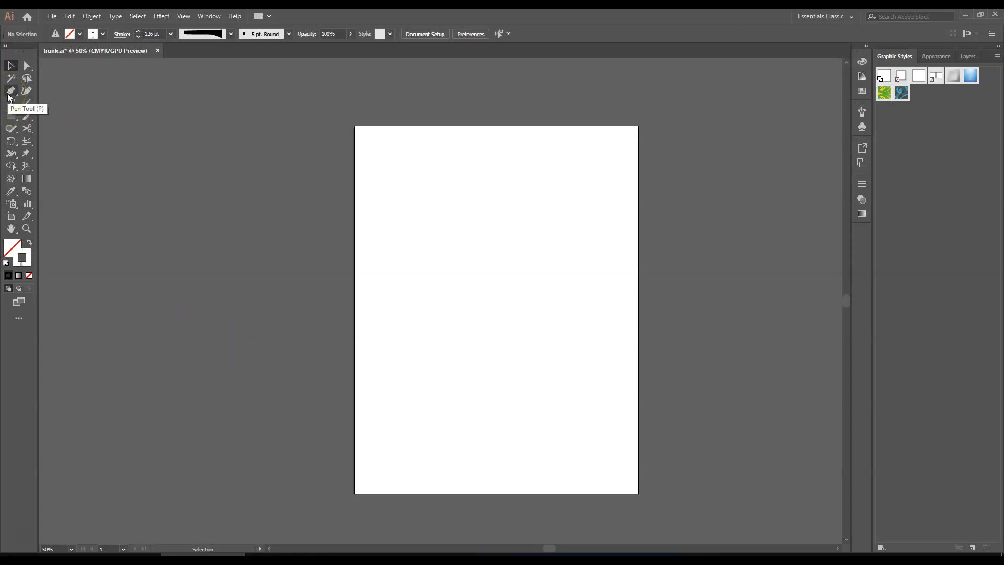
# Draw a tall three-point open path with the Pen tool as the trunk line and shift its middle anchor inward to soften the bend
pyautogui.click(58, 120)
pyautogui.click(11, 91)
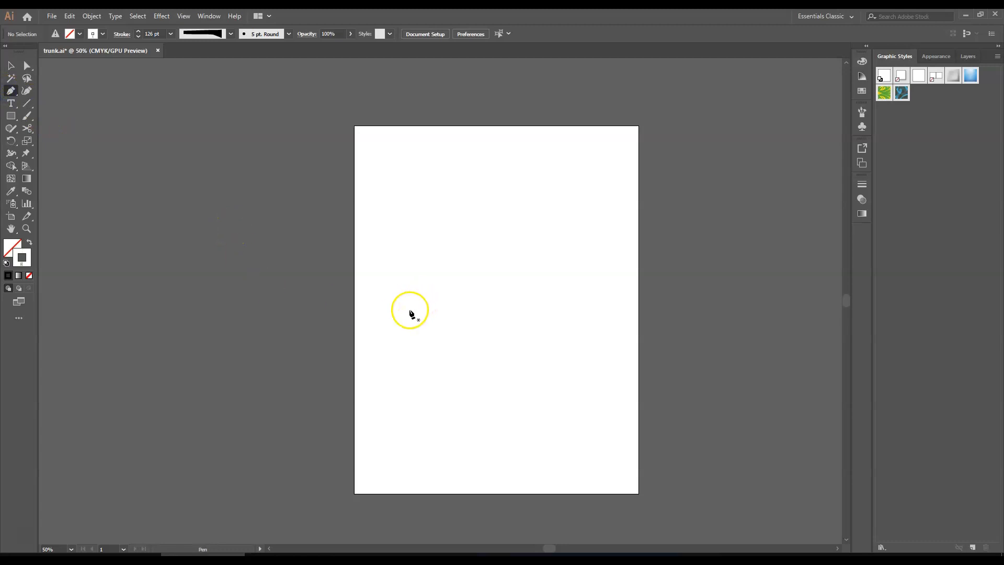
pyautogui.click(472, 469)
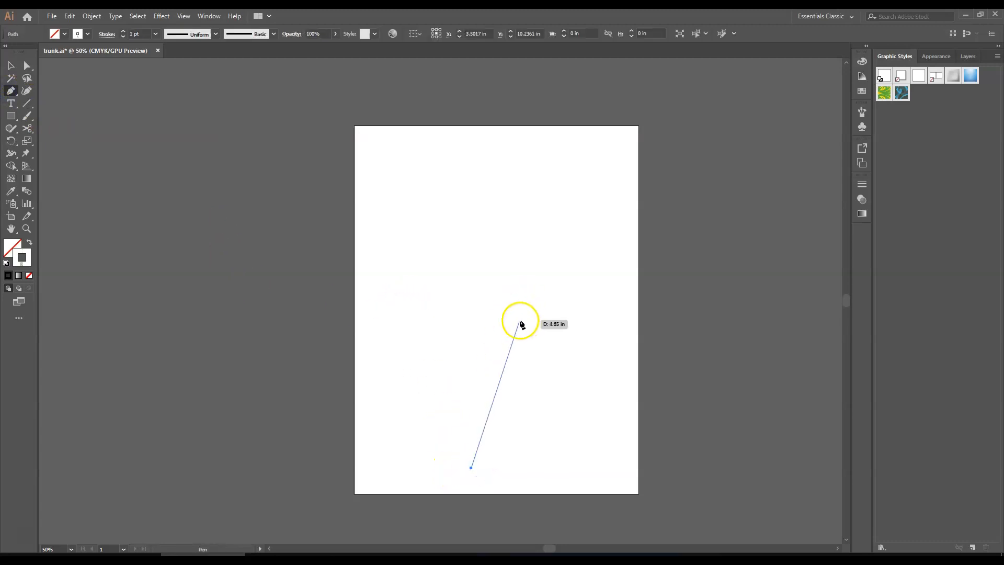
pyautogui.click(519, 320)
pyautogui.click(486, 166)
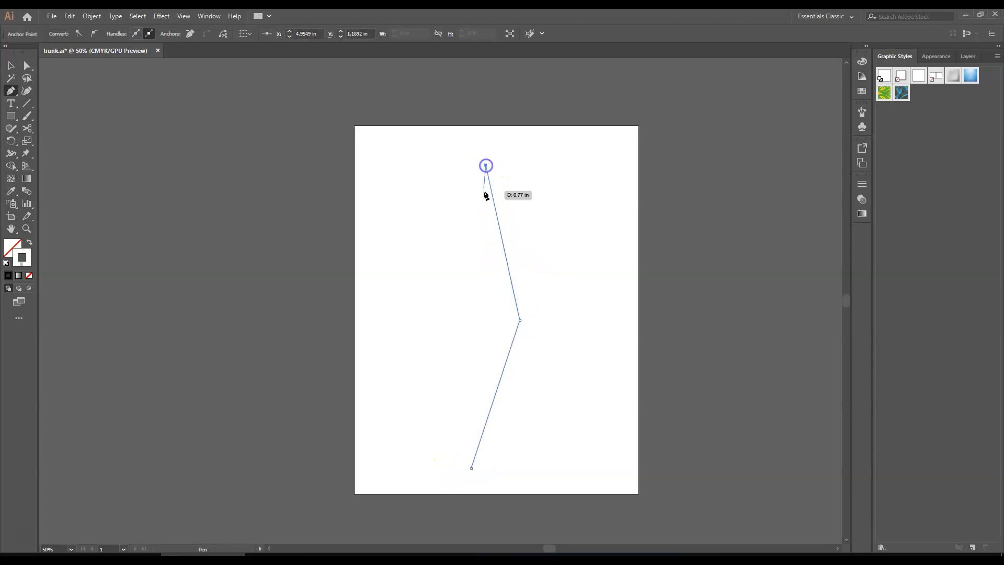
pyautogui.click(26, 66)
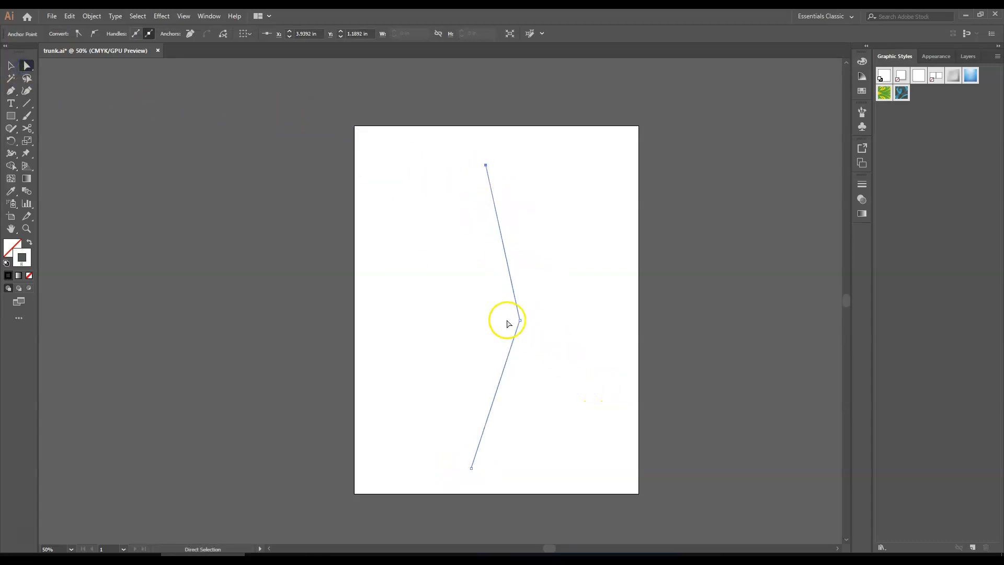
pyautogui.moveTo(518, 321); pyautogui.dragTo(496, 319)
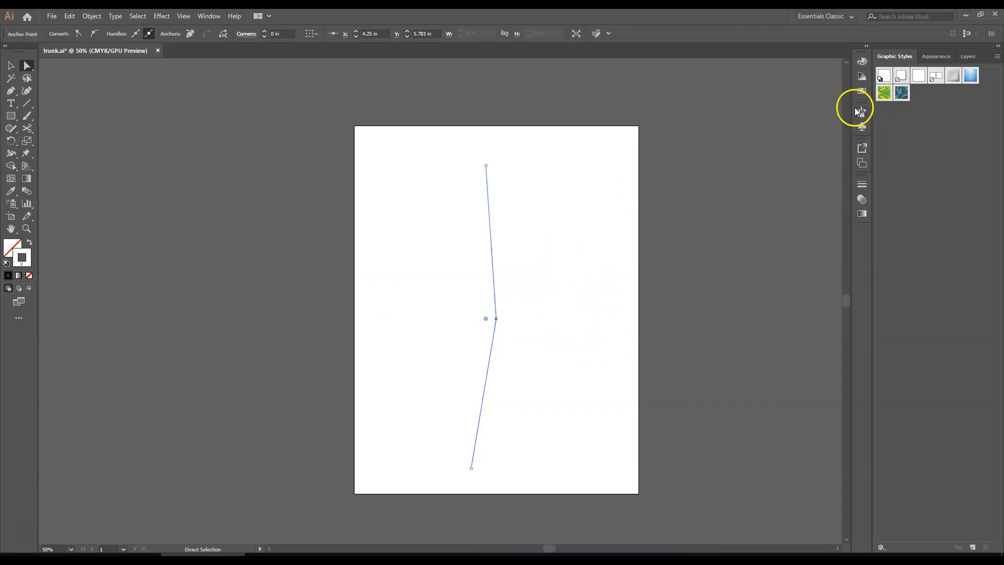
# Apply the tan brown swatch (#d2a476) to the trunk path's stroke, checking the colour in the Color Picker
pyautogui.click(861, 91)
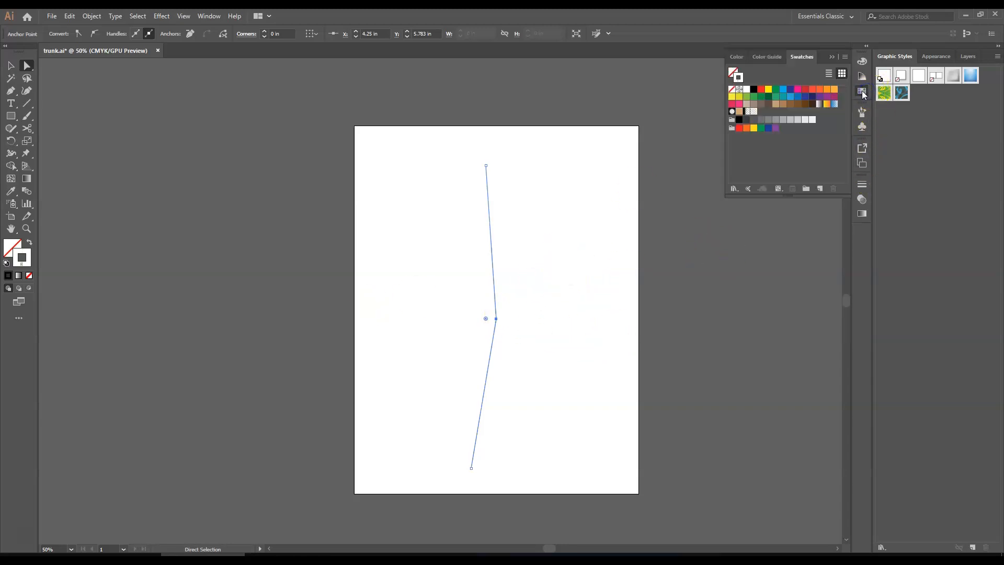
pyautogui.click(739, 112)
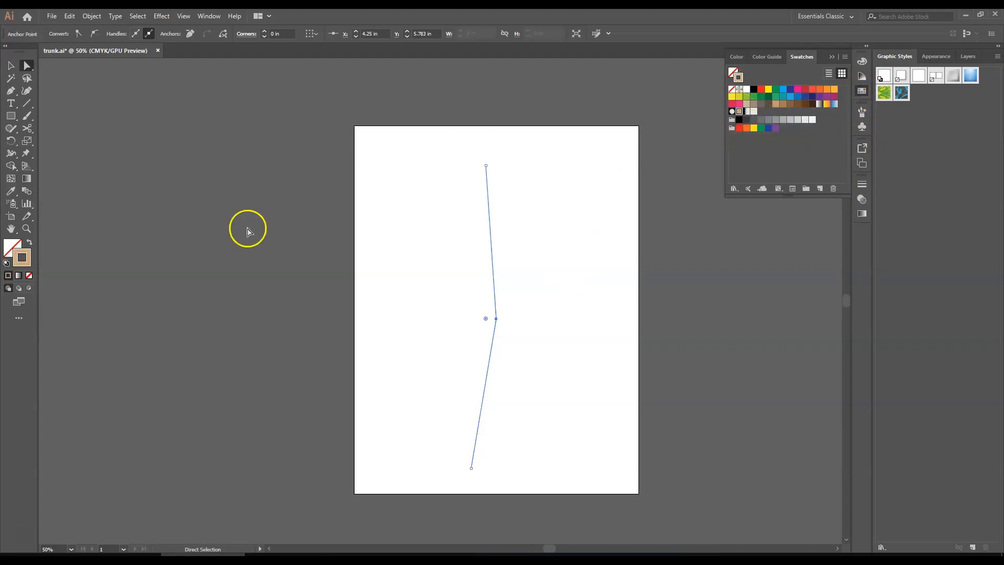
pyautogui.doubleClick(22, 258)
pyautogui.moveTo(83, 19); pyautogui.dragTo(309, 174)
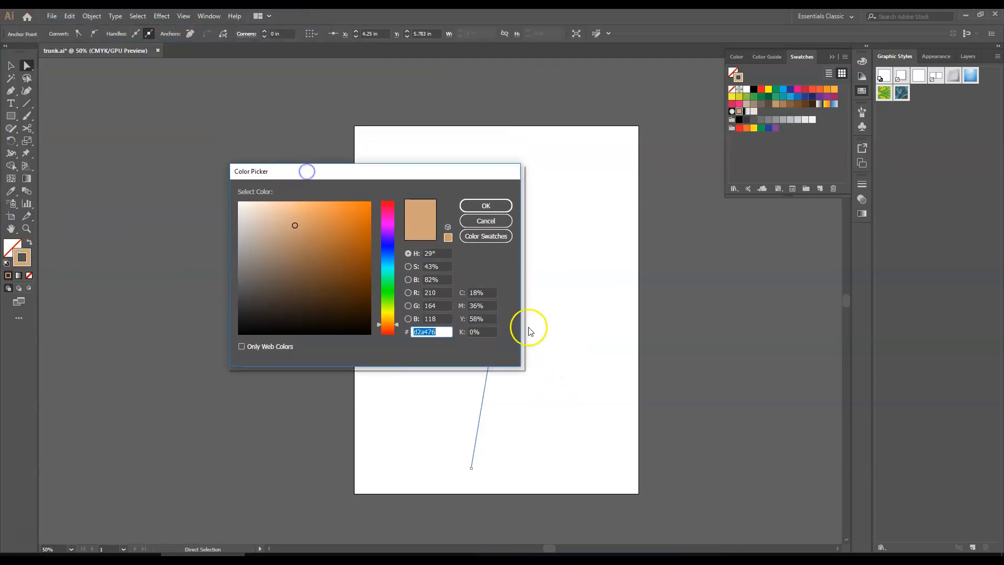
pyautogui.click(560, 394)
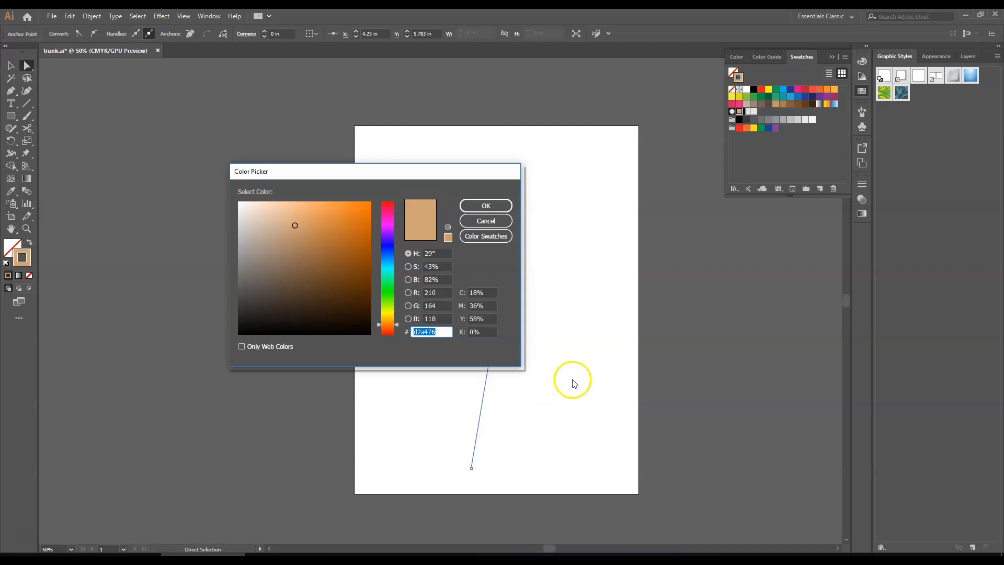
pyautogui.click(444, 308)
pyautogui.click(481, 222)
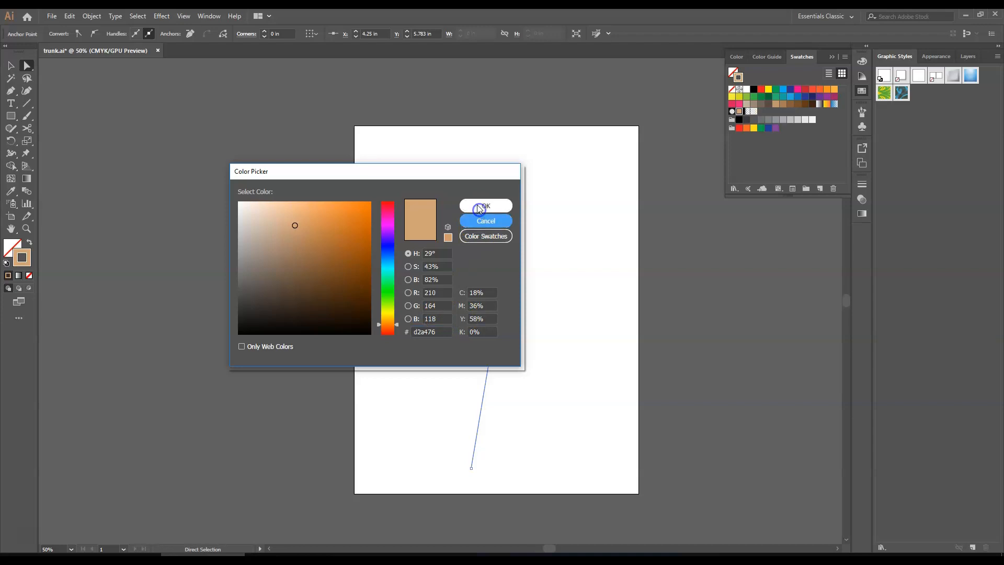
pyautogui.click(488, 207)
# Set the trunk path's stroke weight to 60 pt
pyautogui.click(860, 187)
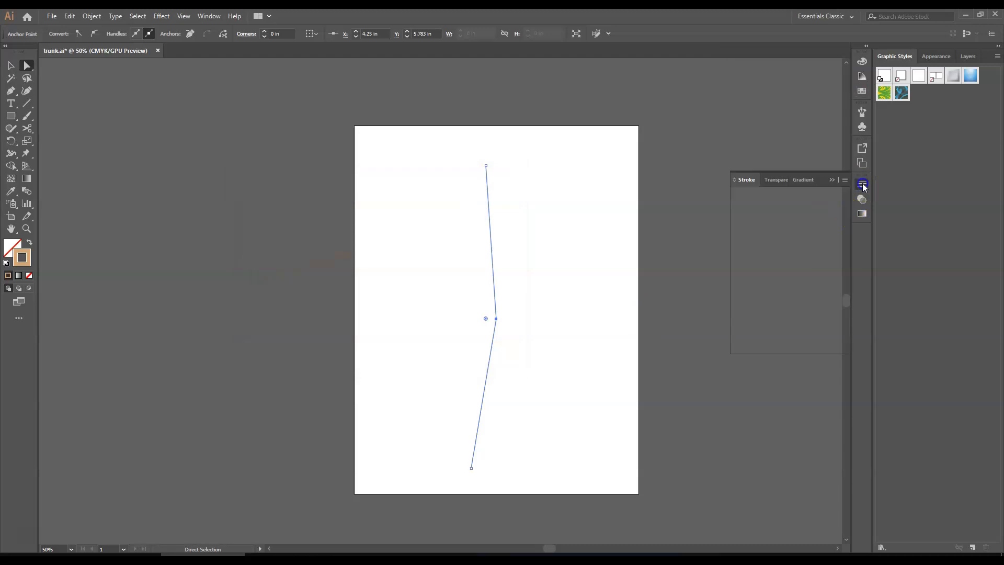
pyautogui.click(805, 196)
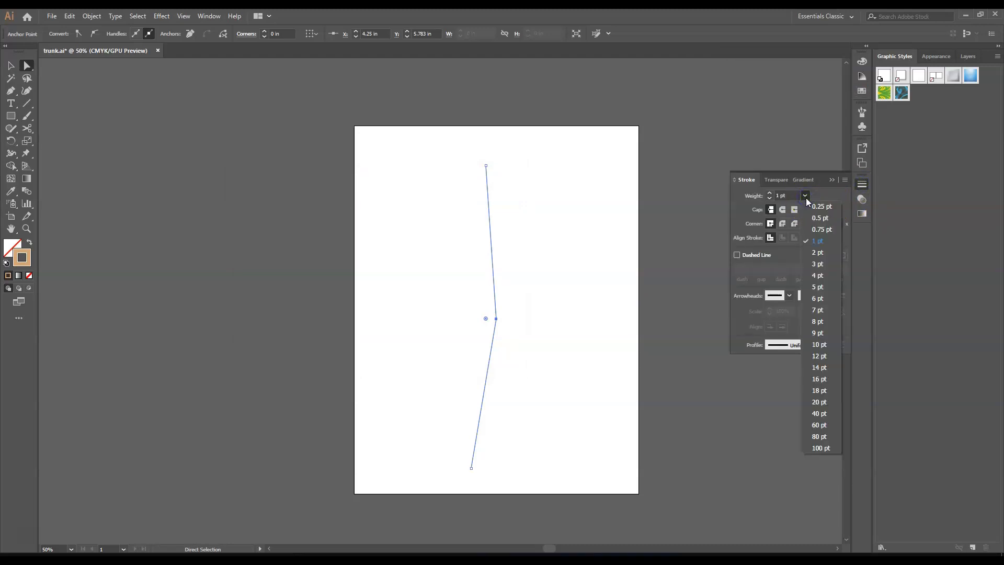
pyautogui.click(821, 426)
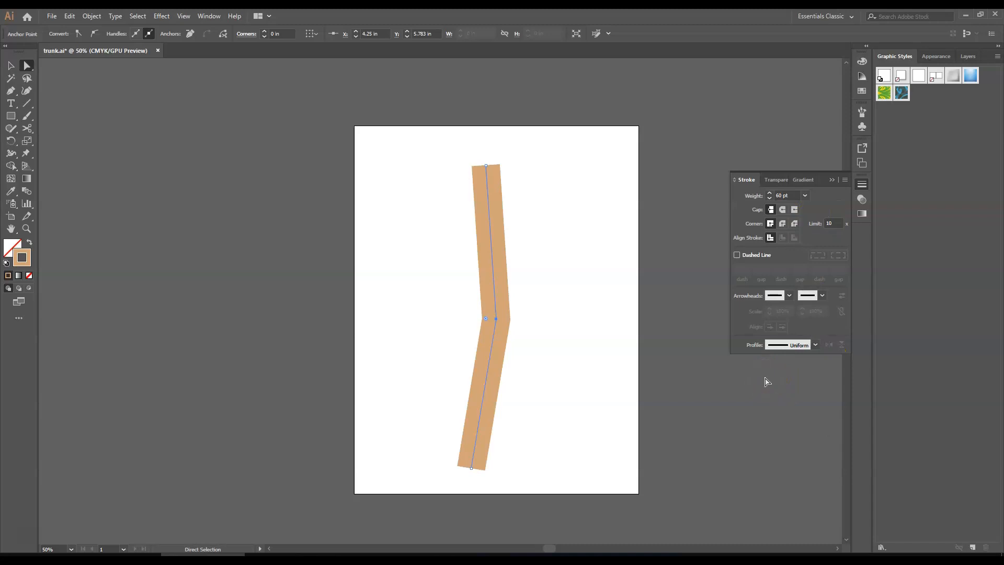
# Apply an Arc warp effect to the trunk path with vertical orientation and a 15% bend
pyautogui.click(486, 166)
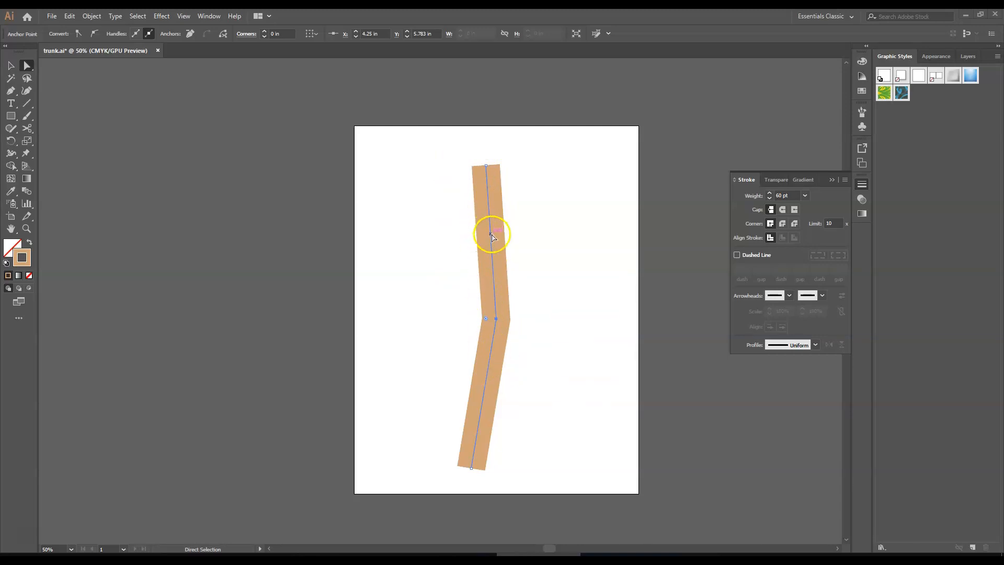
pyautogui.click(162, 16)
pyautogui.moveTo(195, 154)
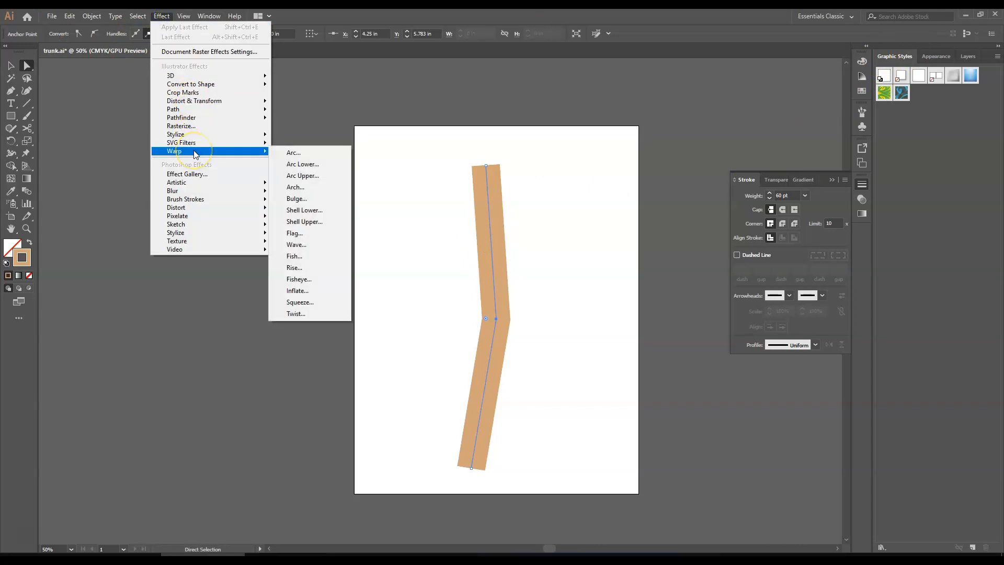
pyautogui.click(293, 152)
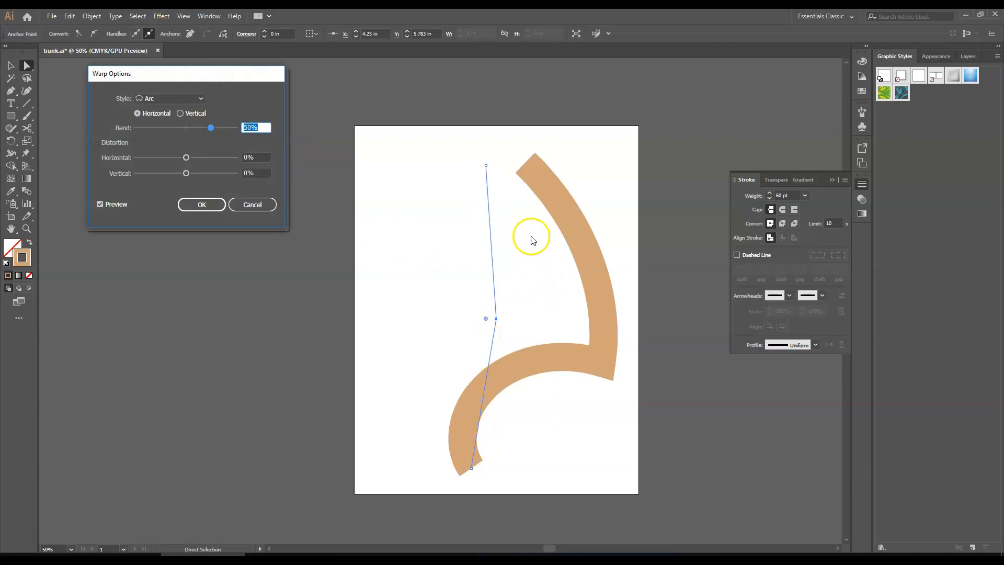
pyautogui.moveTo(166, 80); pyautogui.dragTo(285, 128)
pyautogui.click(298, 161)
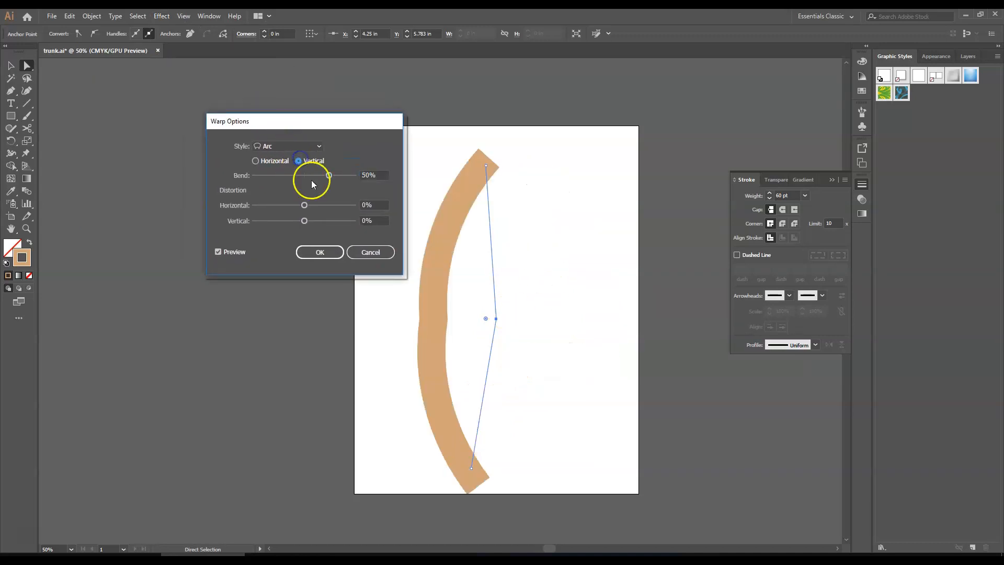
pyautogui.moveTo(331, 174); pyautogui.dragTo(312, 179)
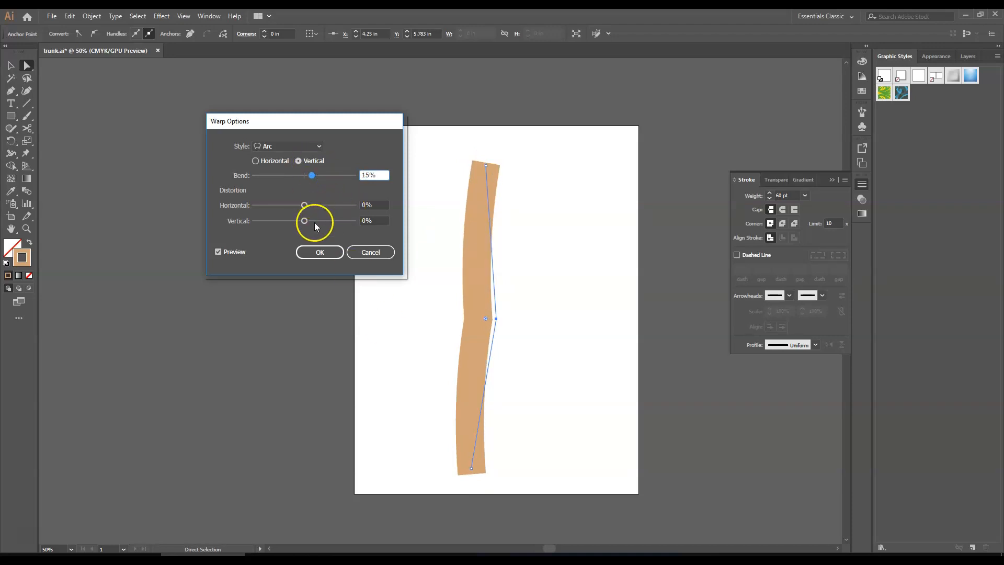
pyautogui.click(321, 252)
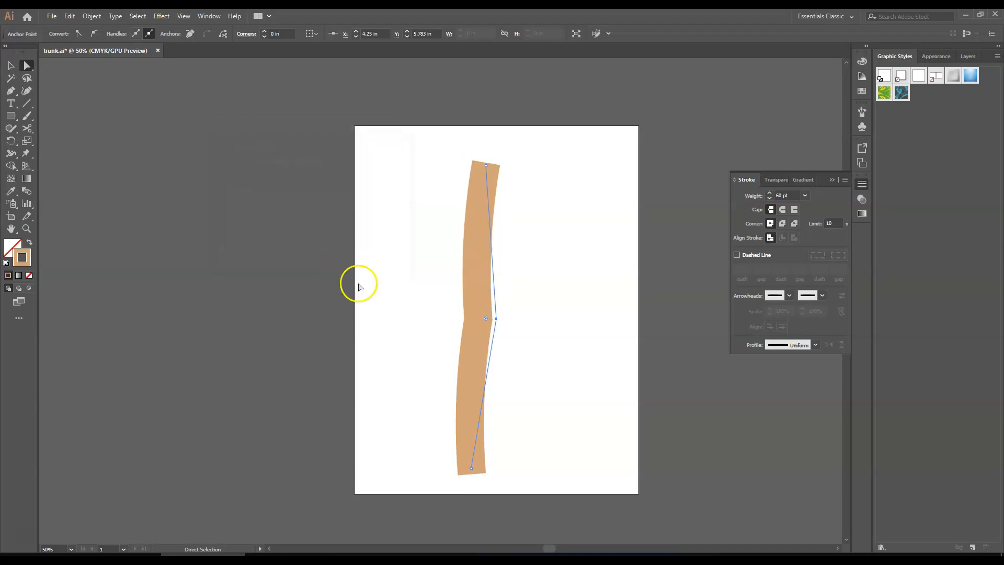
# Show the path's appearance attributes and start a Roughen effect with smooth points and a relative size of 2%, previewed
pyautogui.click(939, 56)
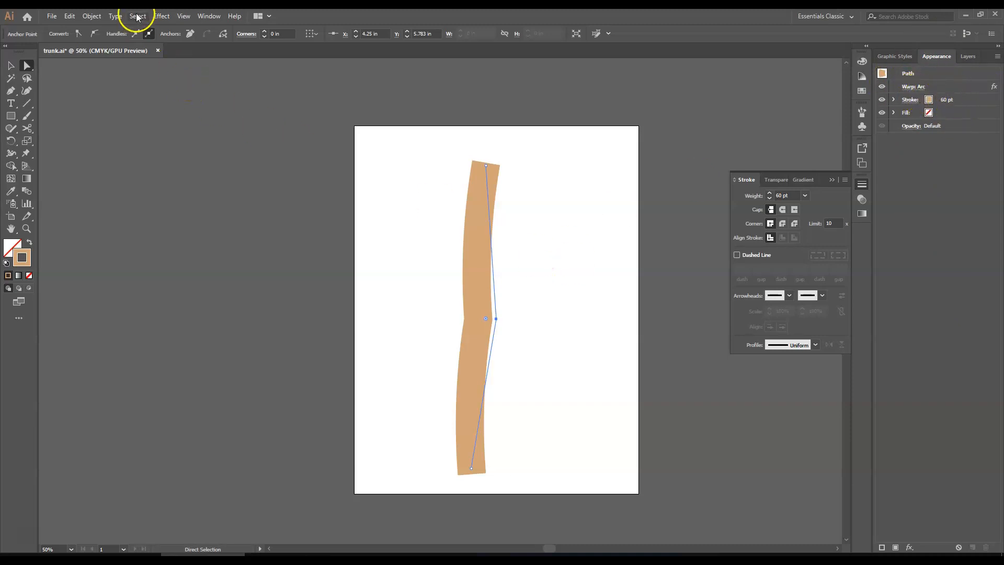
pyautogui.click(162, 16)
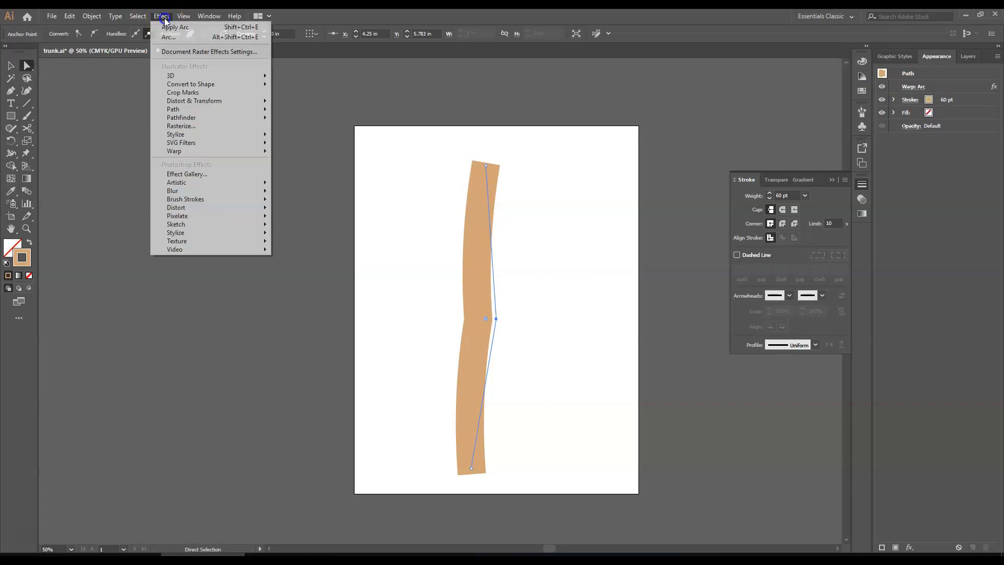
pyautogui.moveTo(190, 105)
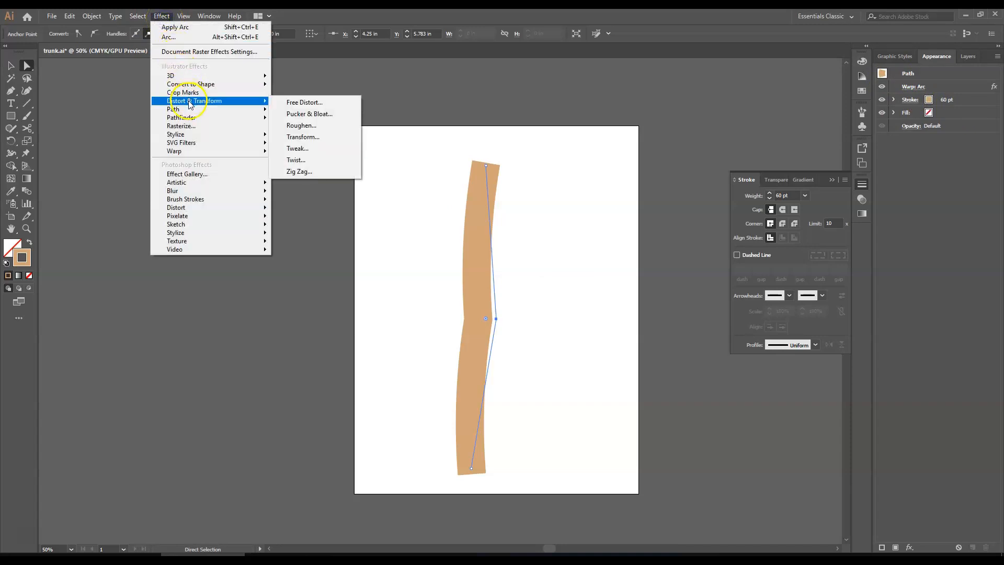
pyautogui.click(305, 126)
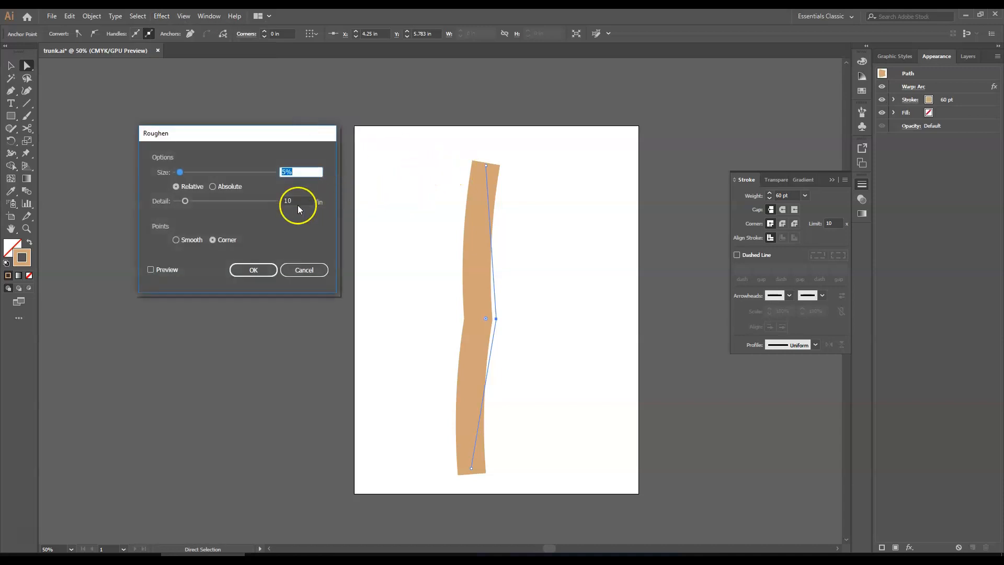
pyautogui.click(193, 240)
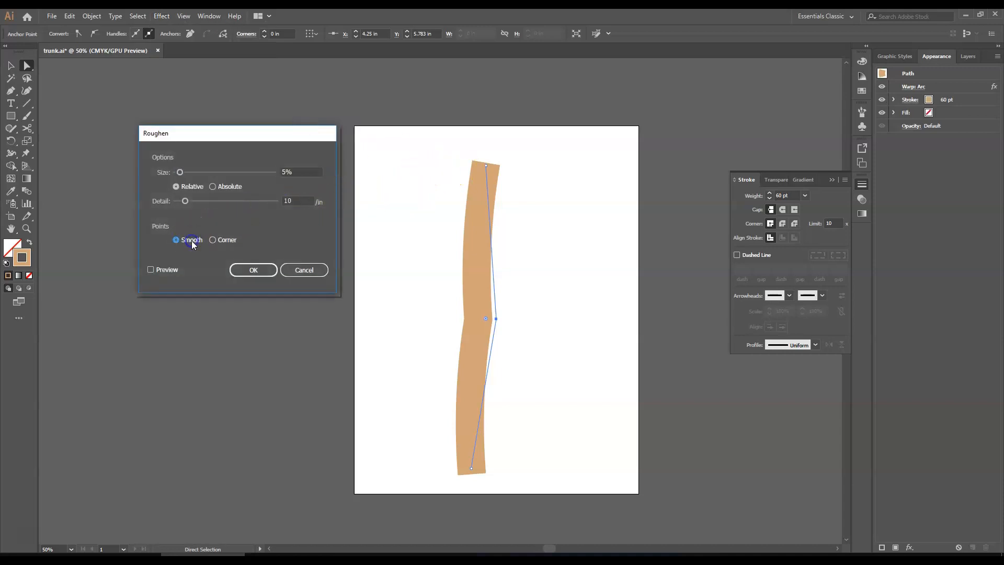
pyautogui.moveTo(182, 174); pyautogui.dragTo(179, 175)
pyautogui.click(164, 273)
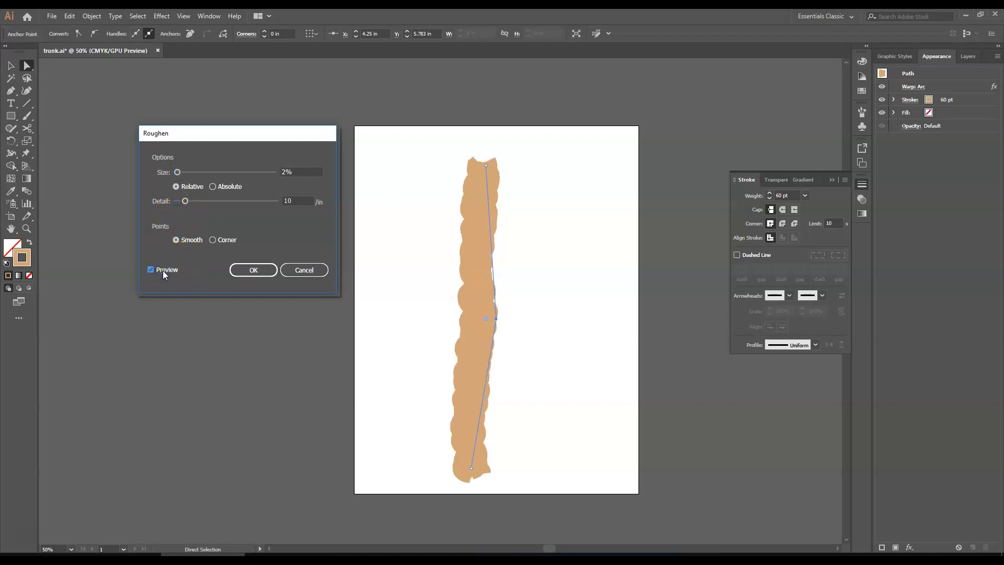
# Set the Roughen detail to 0.5 per inch, keep the 2% size, and apply the effect to the trunk
pyautogui.moveTo(187, 204); pyautogui.dragTo(182, 205)
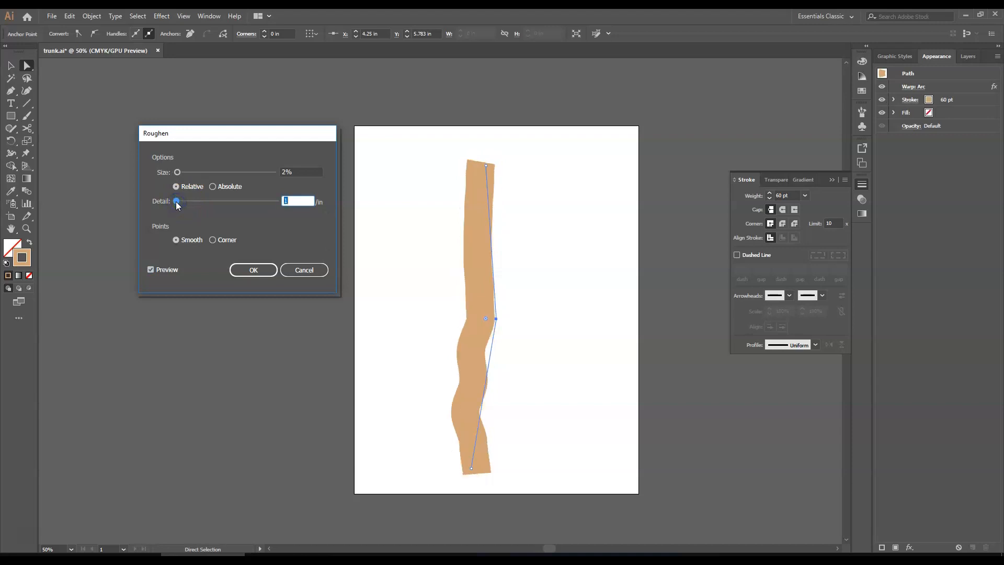
pyautogui.click(285, 201)
pyautogui.write('0.5')
pyautogui.click(309, 175)
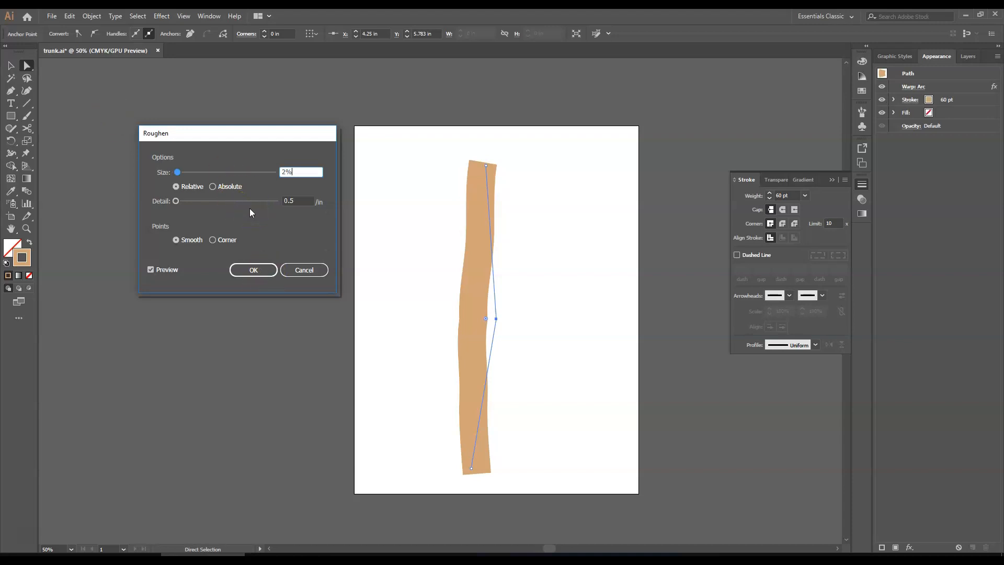
pyautogui.click(254, 266)
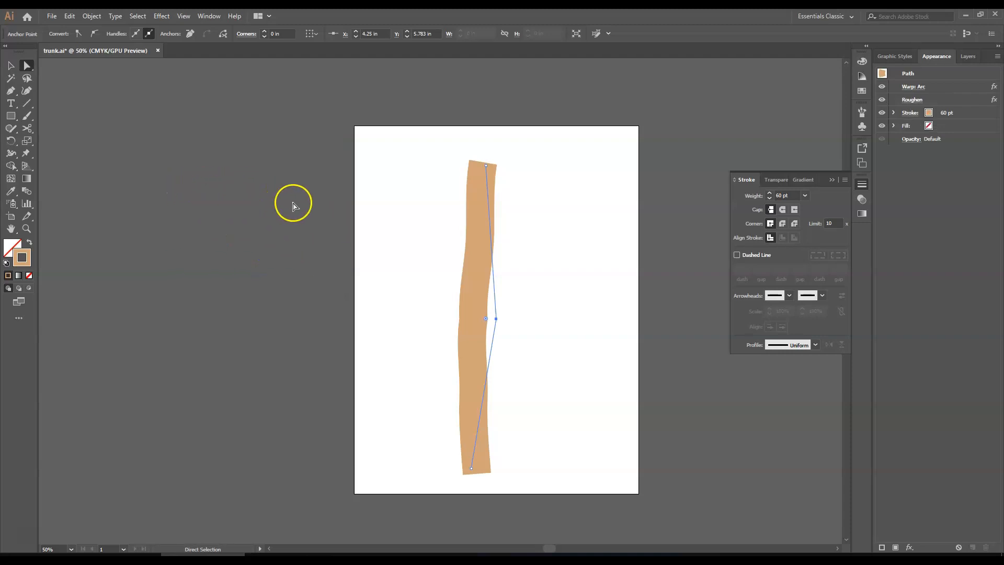
pyautogui.click(86, 16)
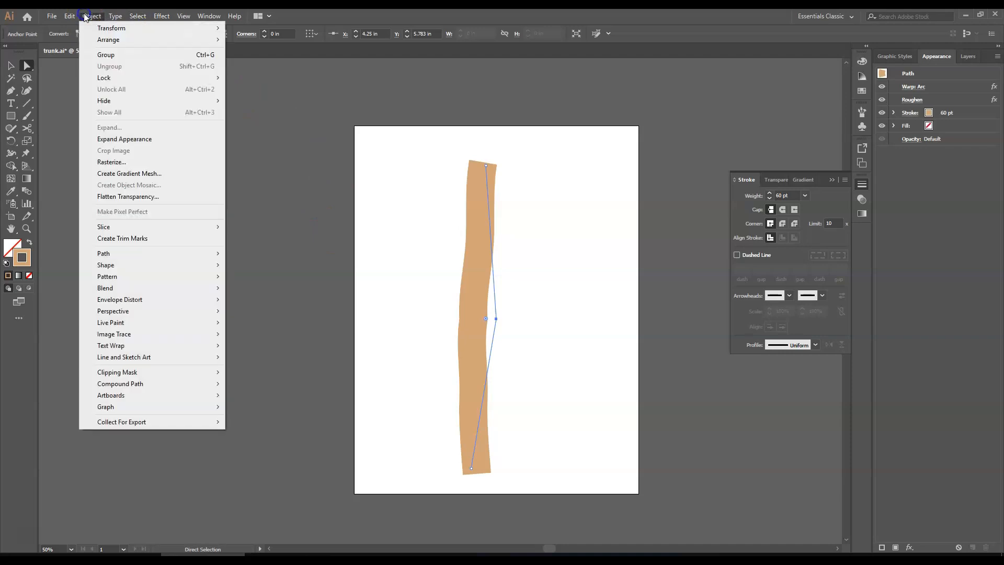
pyautogui.moveTo(162, 16)
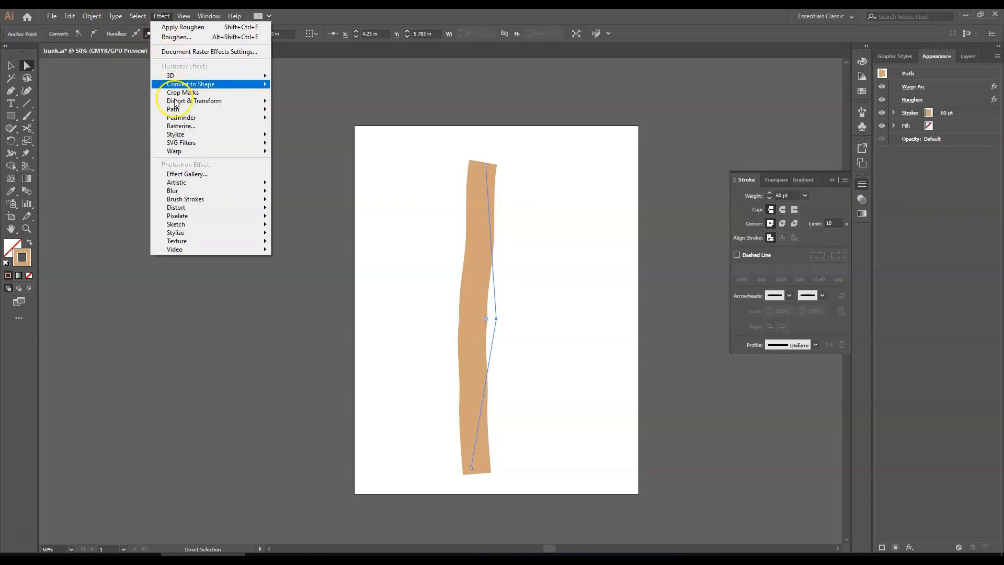
pyautogui.moveTo(183, 134)
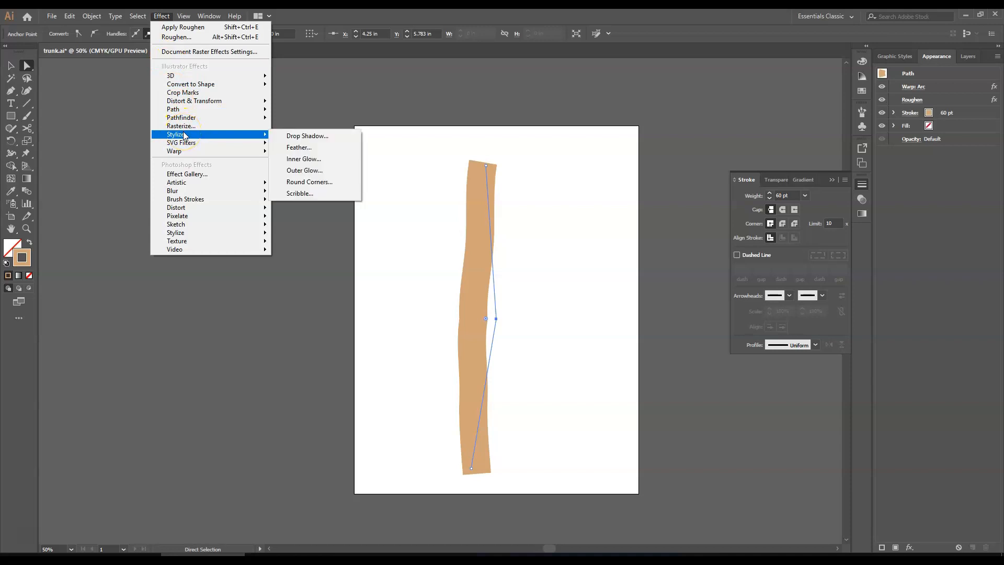
pyautogui.click(310, 182)
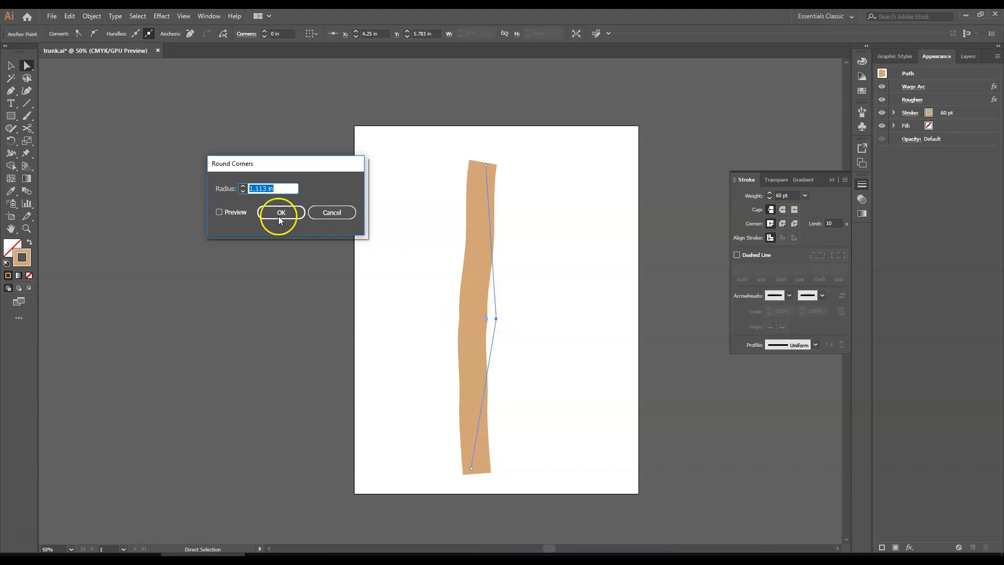
pyautogui.click(219, 212)
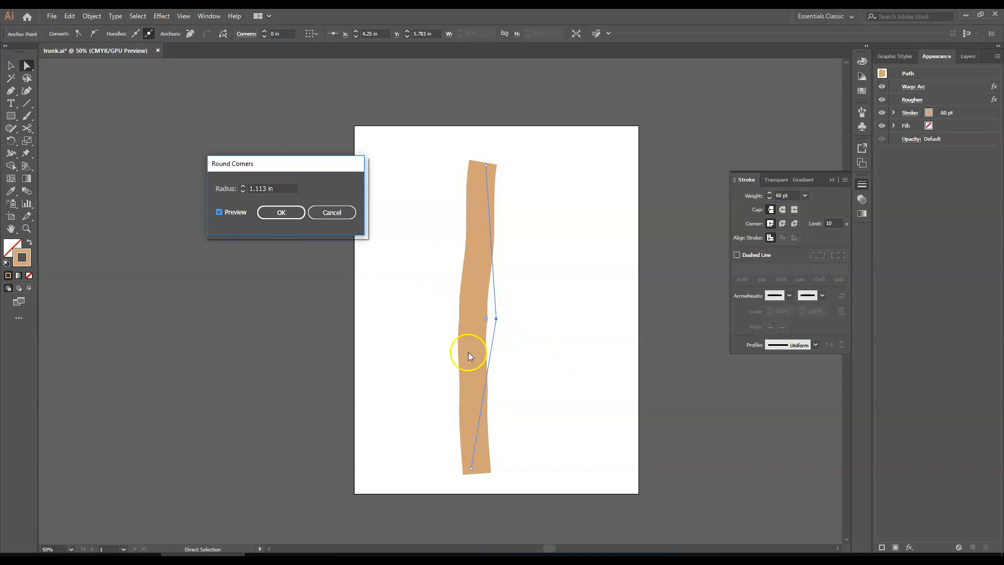
pyautogui.click(289, 214)
pyautogui.click(331, 212)
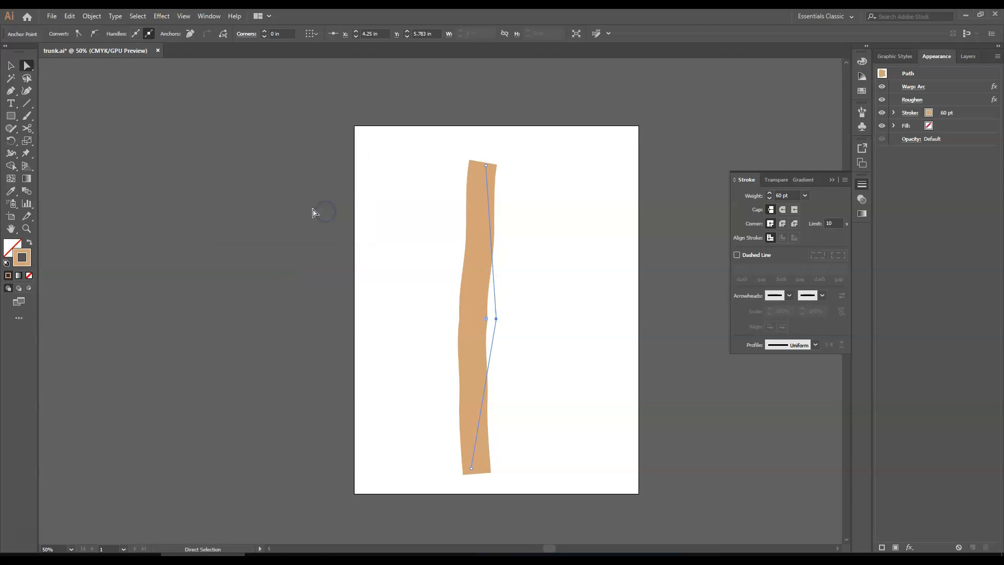
pyautogui.click(336, 216)
# Widen the trunk's base stroke to about 135 pt with the Width tool and narrow it just above to form a flare
pyautogui.click(496, 318)
pyautogui.click(12, 156)
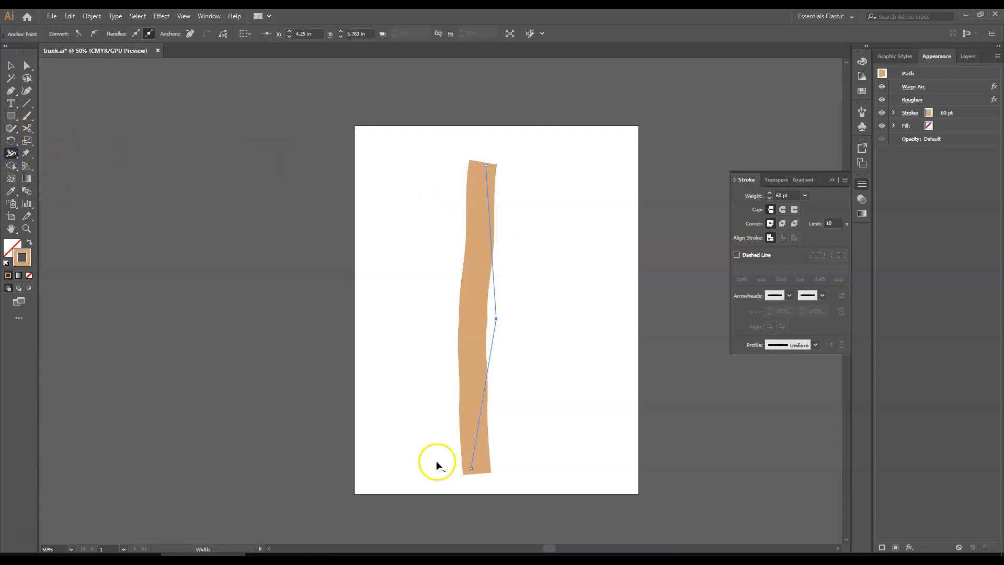
pyautogui.moveTo(470, 470); pyautogui.dragTo(439, 466)
pyautogui.click(471, 468)
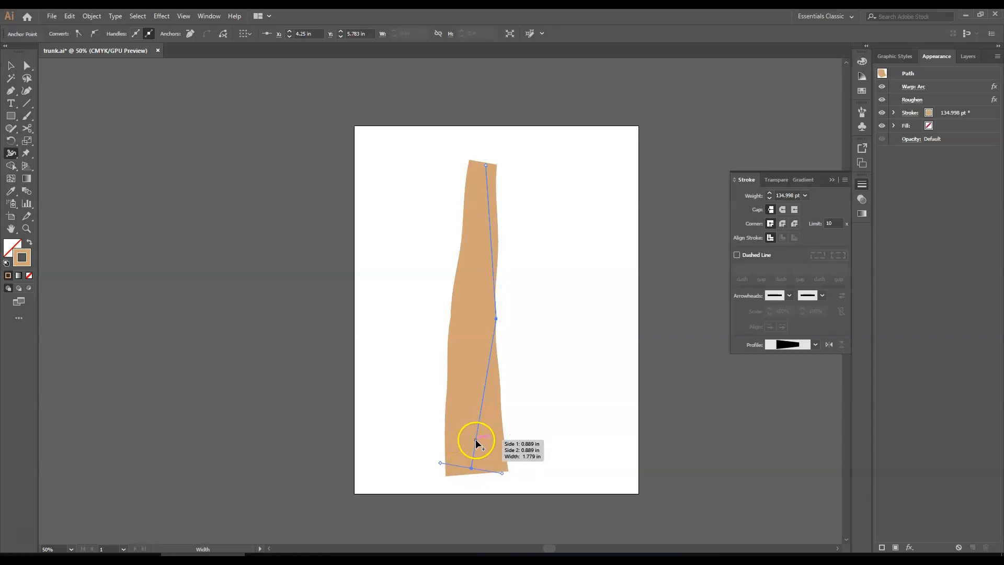
pyautogui.moveTo(476, 439); pyautogui.dragTo(454, 437)
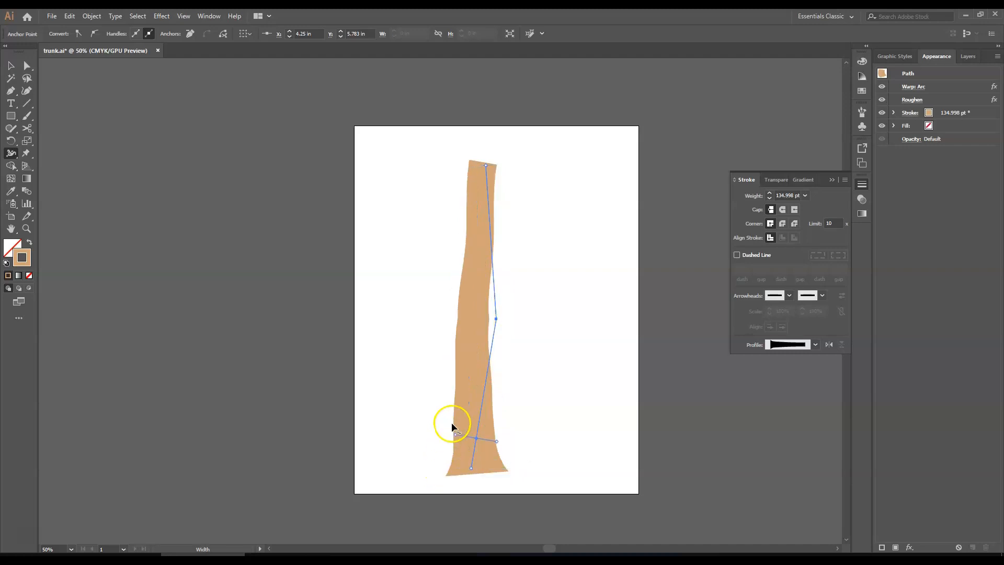
# Taper the trunk's top end with the Width tool and widen its middle to about 0.97 in
pyautogui.moveTo(486, 166)
pyautogui.mouseDown()
pyautogui.moveTo(479, 145)
pyautogui.moveTo(494, 162)
pyautogui.moveTo(477, 168)
pyautogui.mouseUp()
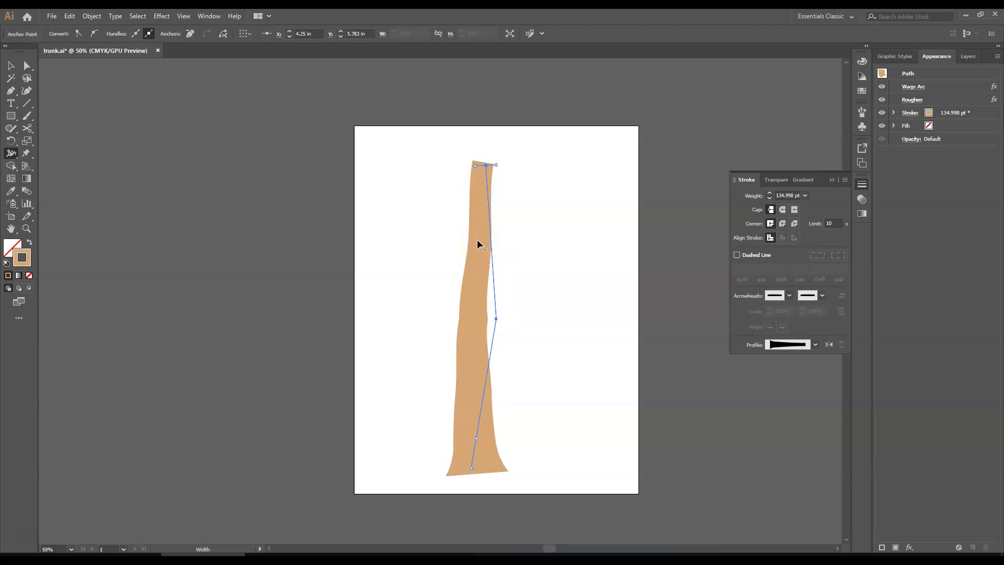
pyautogui.moveTo(461, 469); pyautogui.dragTo(477, 438)
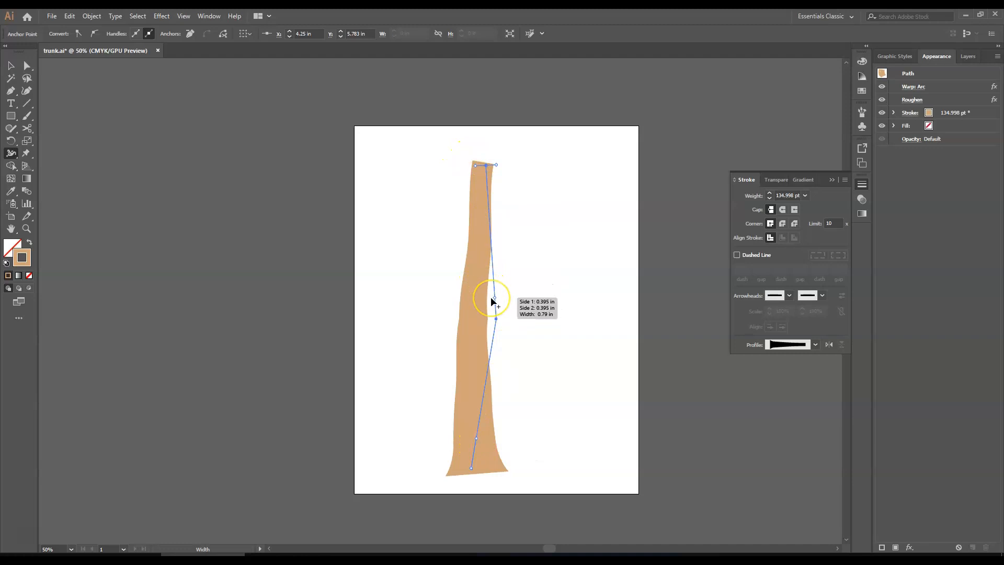
pyautogui.moveTo(493, 299); pyautogui.dragTo(477, 302)
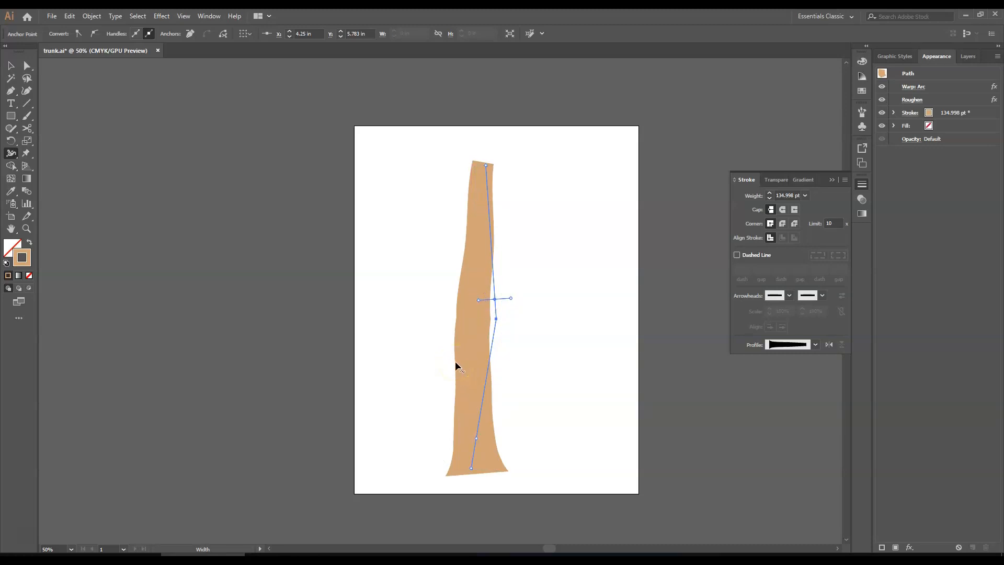
# Move the trunk path's top anchor slightly right to about X 4.19 in
pyautogui.click(11, 91)
pyautogui.click(27, 65)
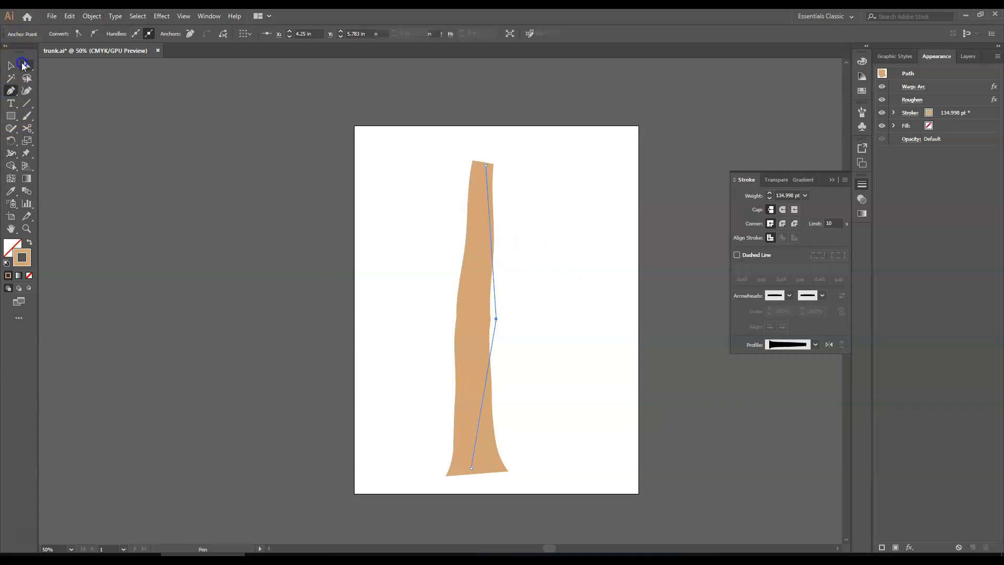
pyautogui.moveTo(486, 165); pyautogui.dragTo(495, 166)
# Add an anchor on the path's upper segment and move it left to about X 3.88 in, Y 4.28 in
pyautogui.click(10, 91)
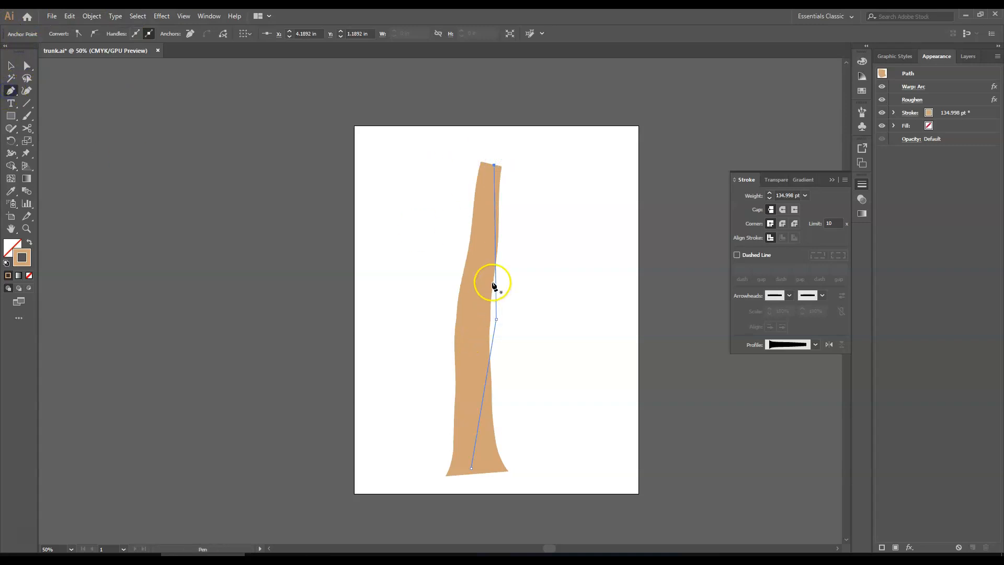
pyautogui.click(497, 281)
pyautogui.click(27, 65)
pyautogui.moveTo(497, 281); pyautogui.dragTo(484, 267)
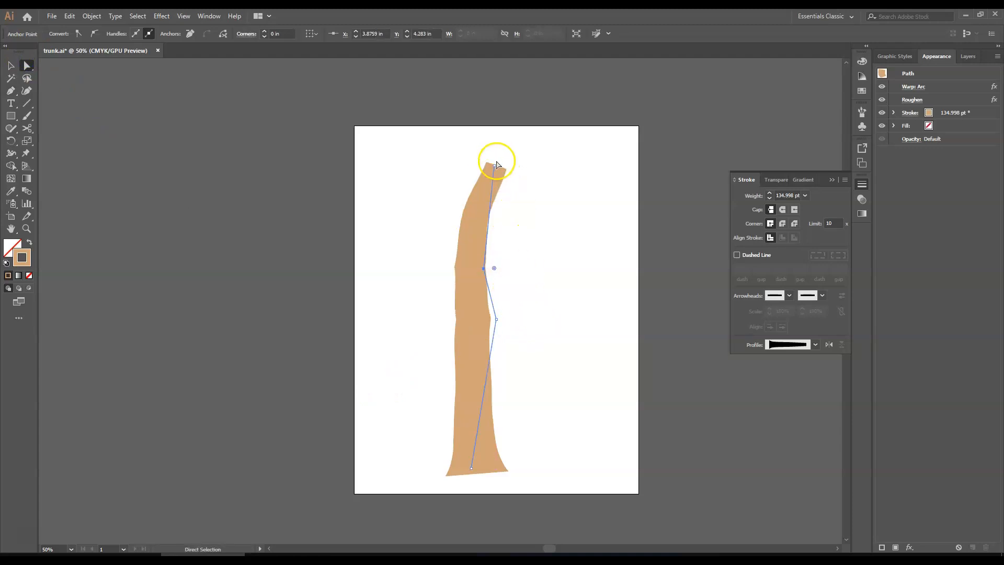
# Reposition the path's end anchors, raising the top one and moving the base one to about X 3.20 in, Y 10.05 in, and lower the middle anchor slightly
pyautogui.moveTo(495, 167); pyautogui.dragTo(489, 164)
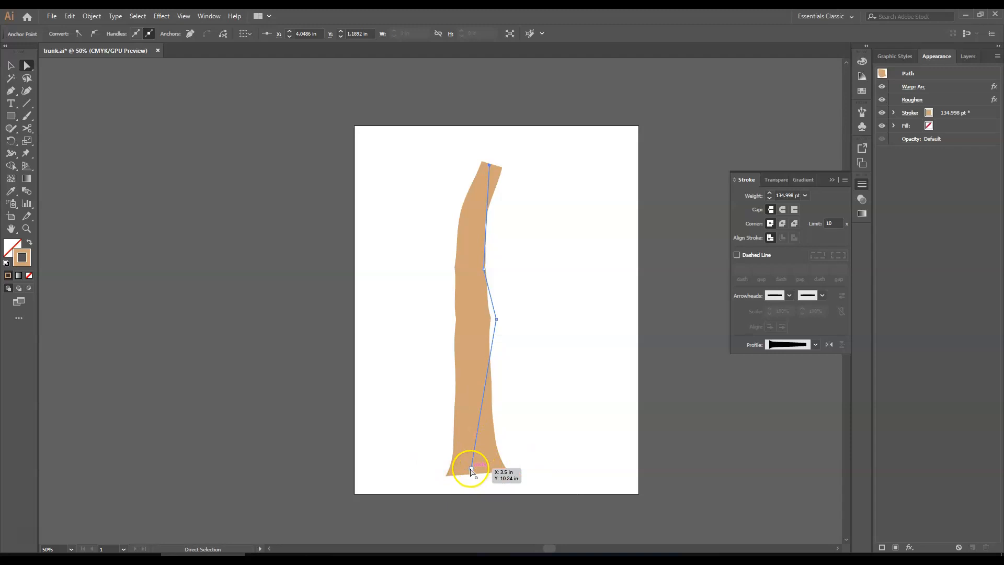
pyautogui.moveTo(470, 469); pyautogui.dragTo(460, 463)
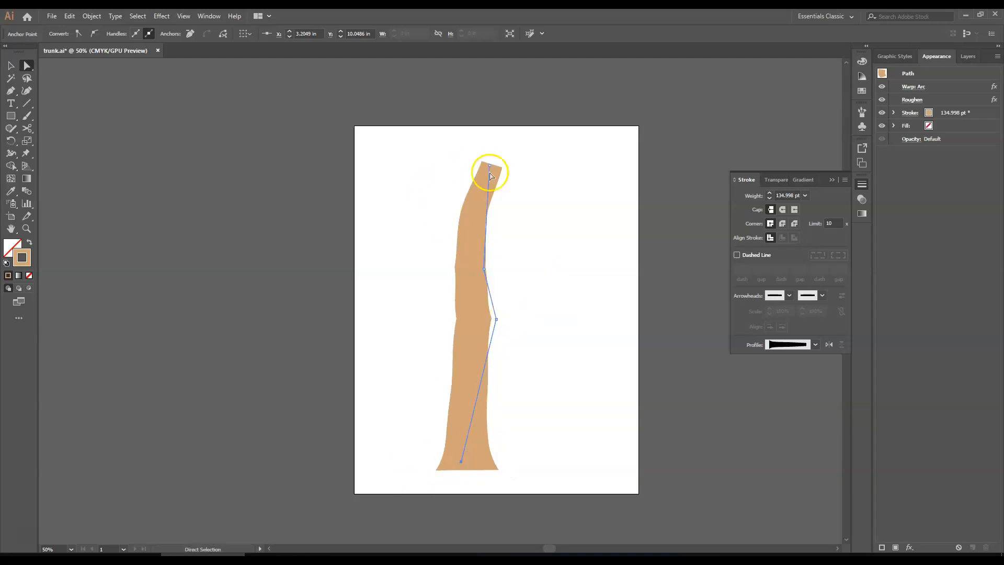
pyautogui.moveTo(490, 166); pyautogui.dragTo(490, 149)
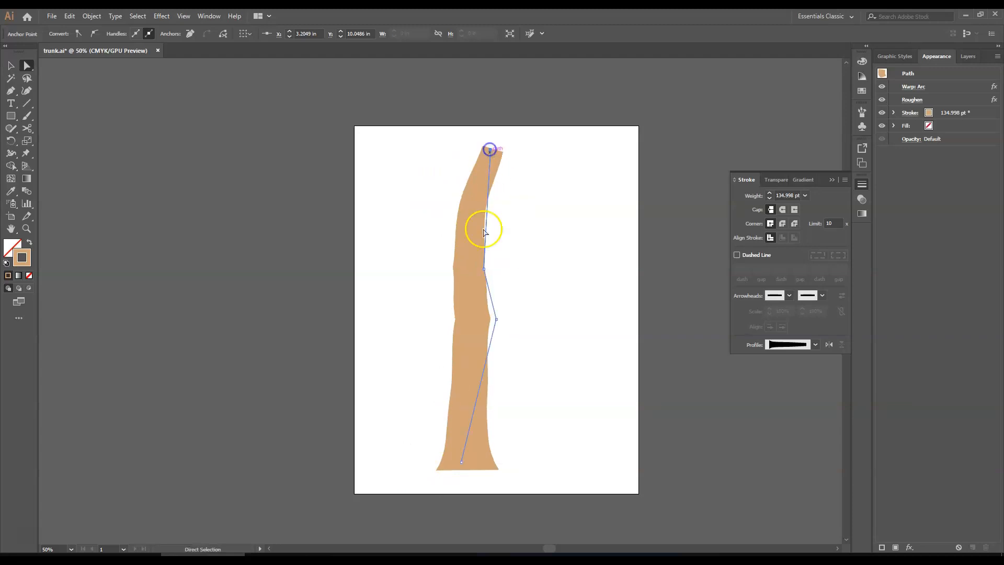
pyautogui.moveTo(496, 320); pyautogui.dragTo(497, 322)
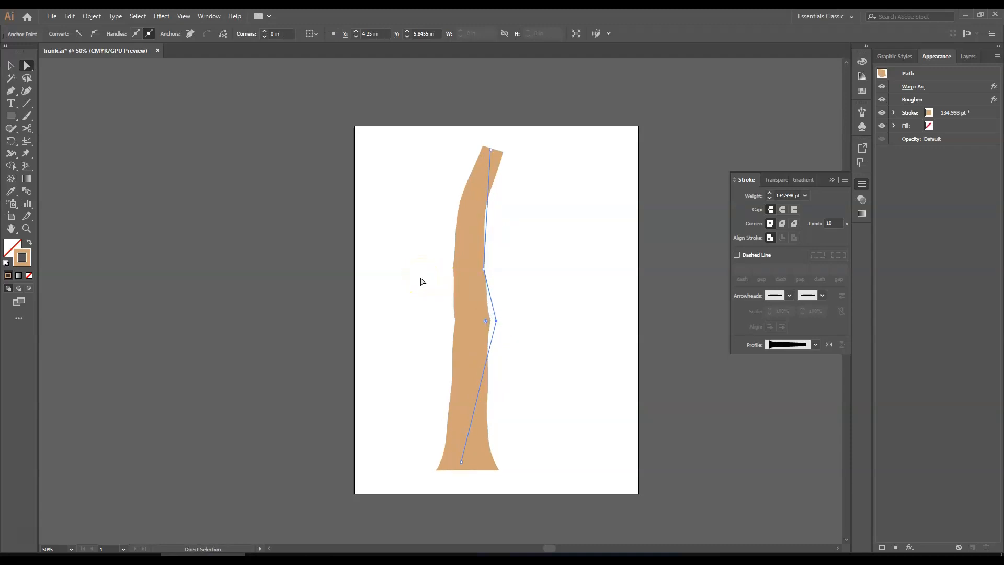
# Narrow the trunk's stroke just above the base flare, near the middle and at the added anchor with the Width tool, and deselect the path
pyautogui.click(11, 152)
pyautogui.click(464, 438)
pyautogui.moveTo(462, 436); pyautogui.dragTo(453, 431)
pyautogui.click(375, 370)
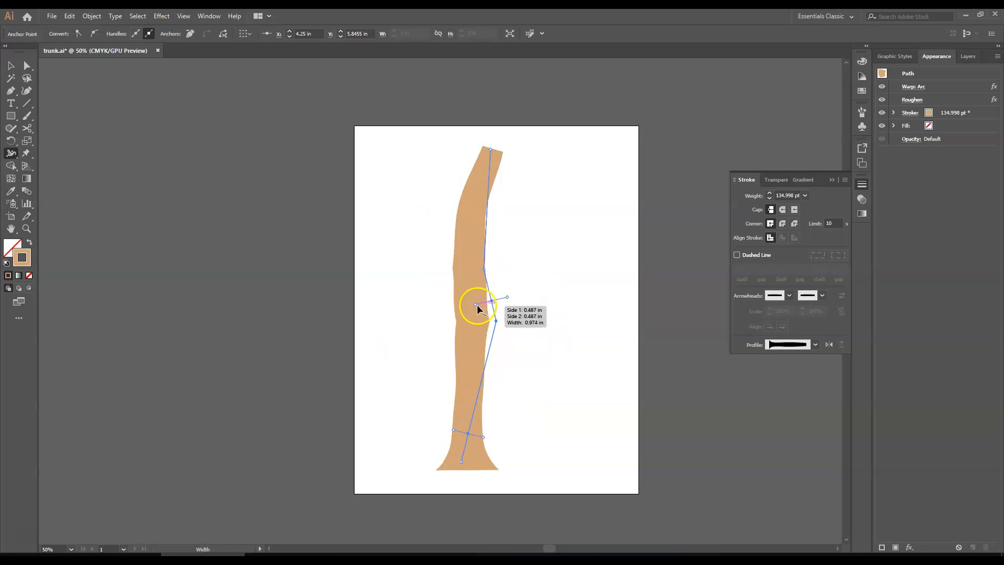
pyautogui.moveTo(476, 306); pyautogui.dragTo(479, 306)
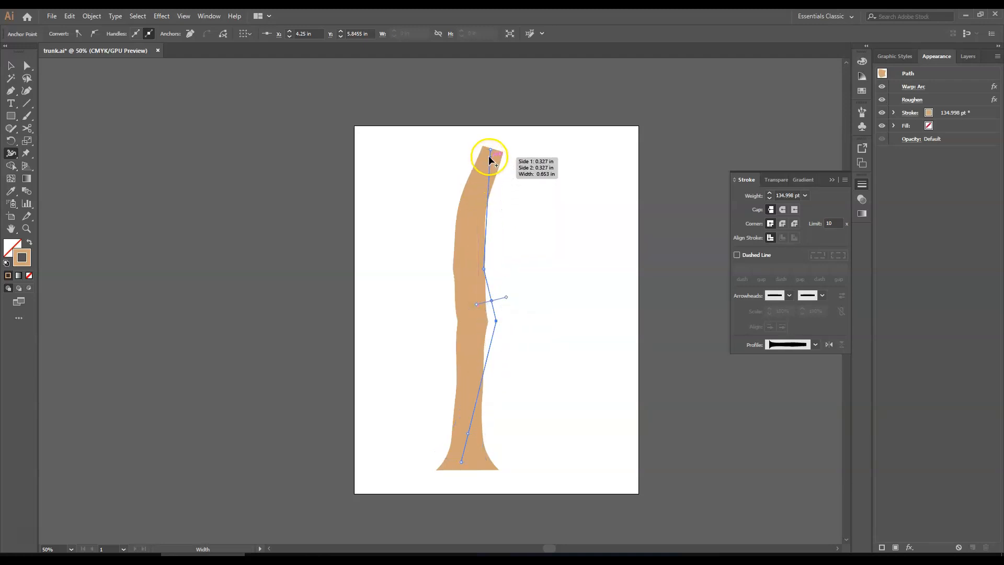
pyautogui.moveTo(483, 269); pyautogui.dragTo(472, 270)
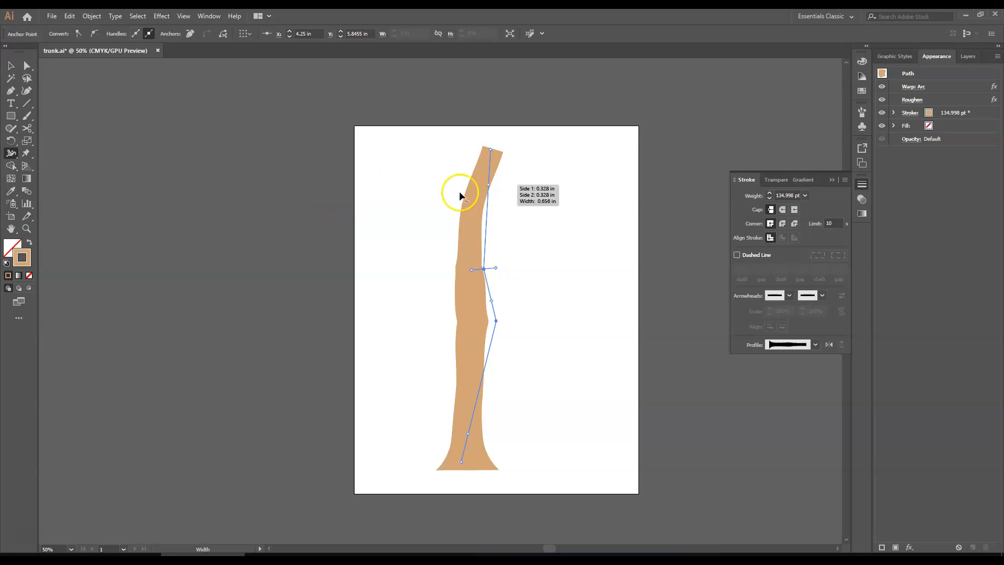
pyautogui.click(11, 66)
pyautogui.click(219, 167)
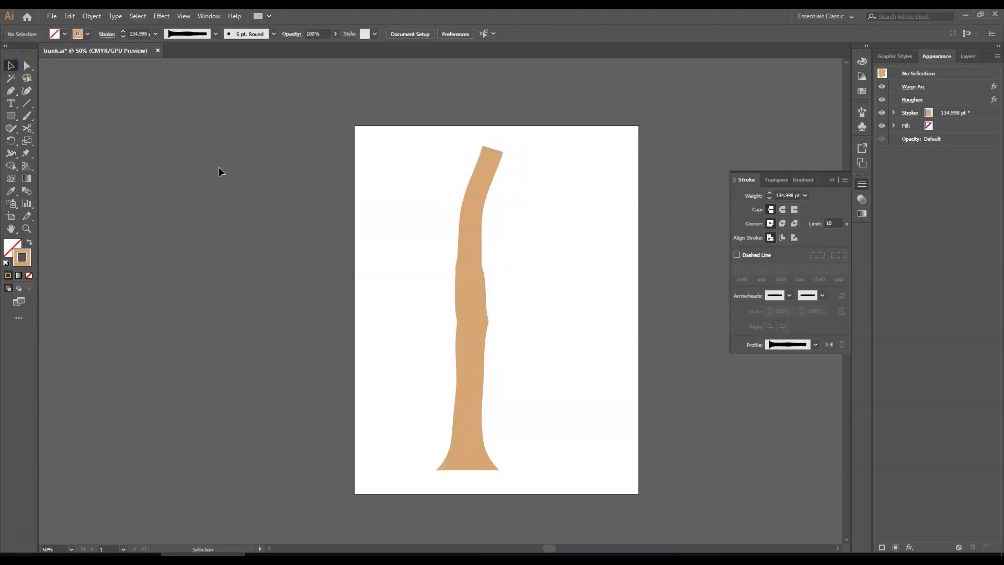
# Set the trunk path's stroke weight to 160 pt and deselect the path
pyautogui.click(478, 242)
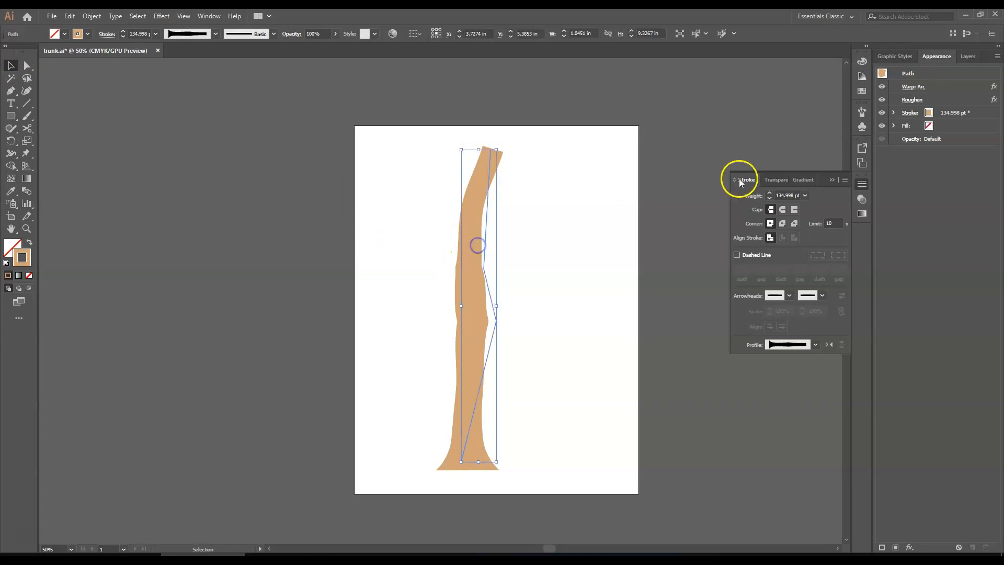
pyautogui.click(804, 195)
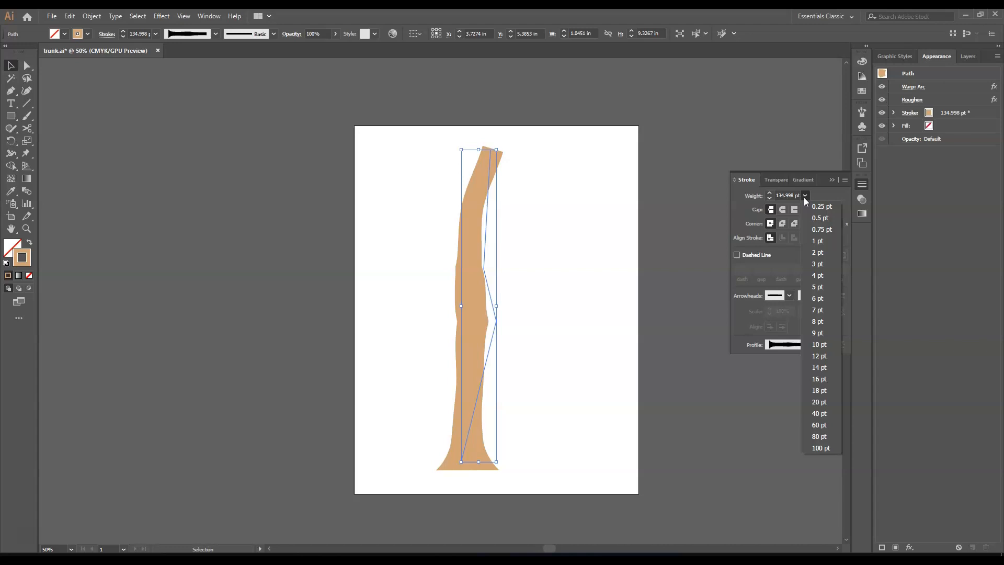
pyautogui.click(789, 194)
pyautogui.doubleClick(789, 195)
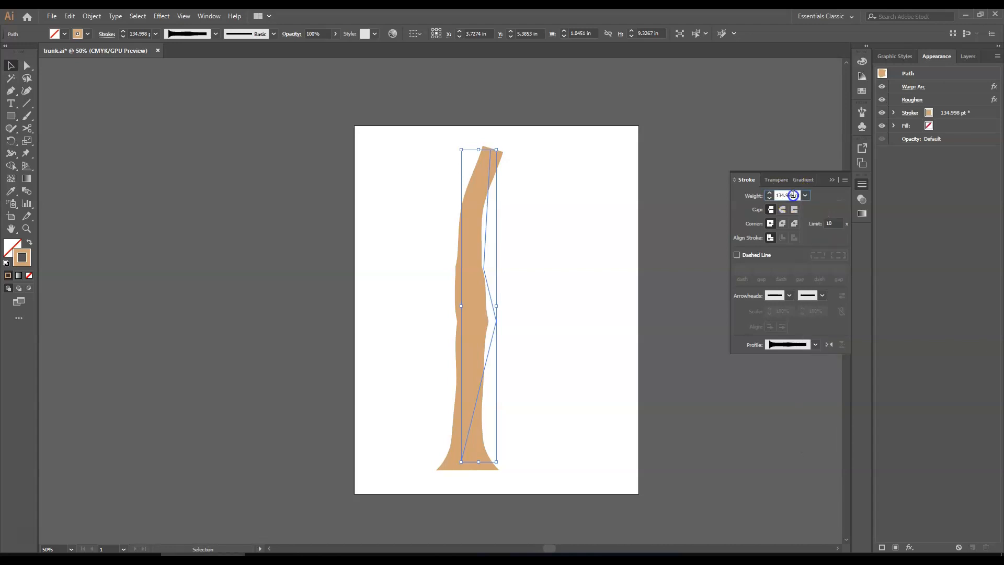
pyautogui.write('160')
pyautogui.press('Return')
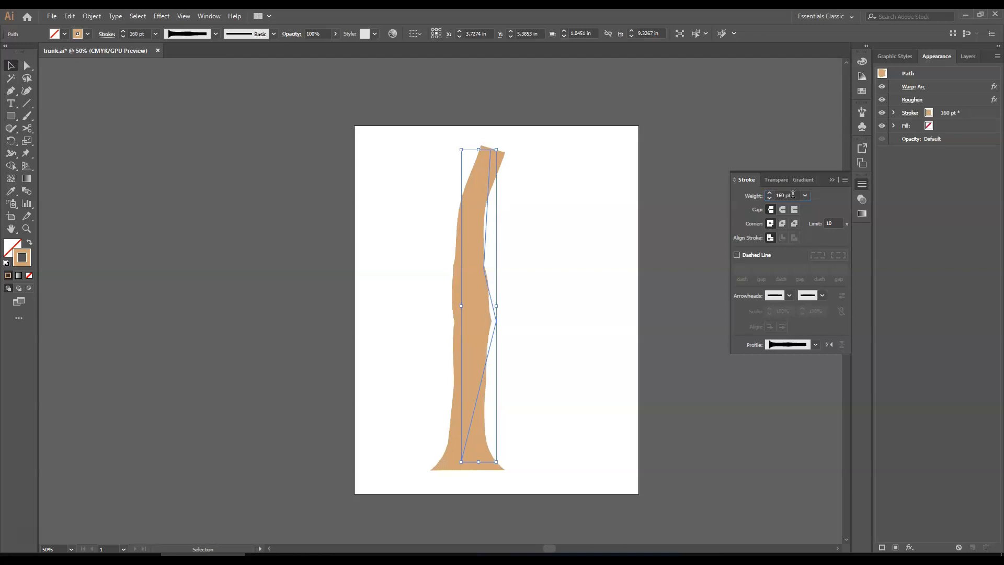
pyautogui.click(756, 184)
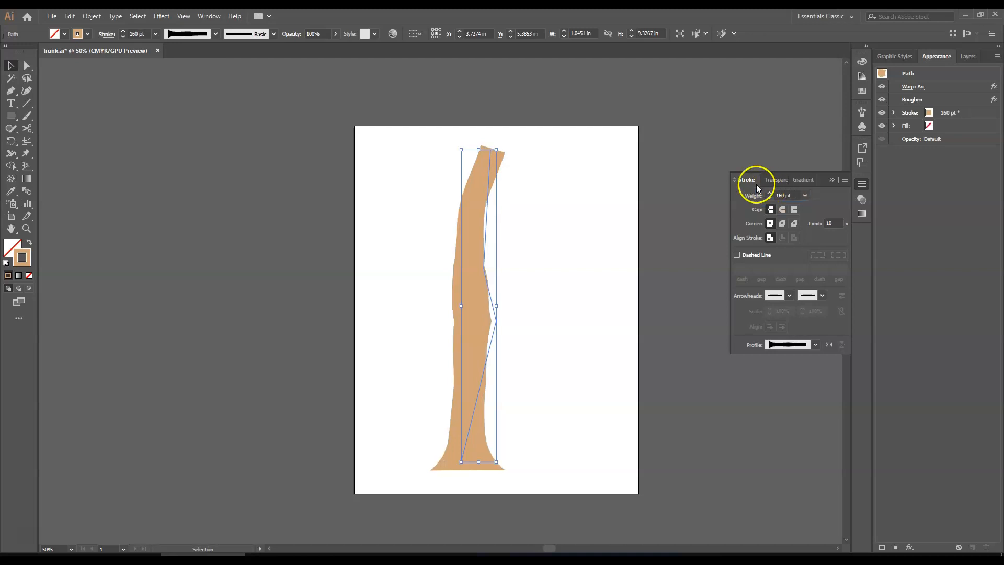
pyautogui.click(425, 207)
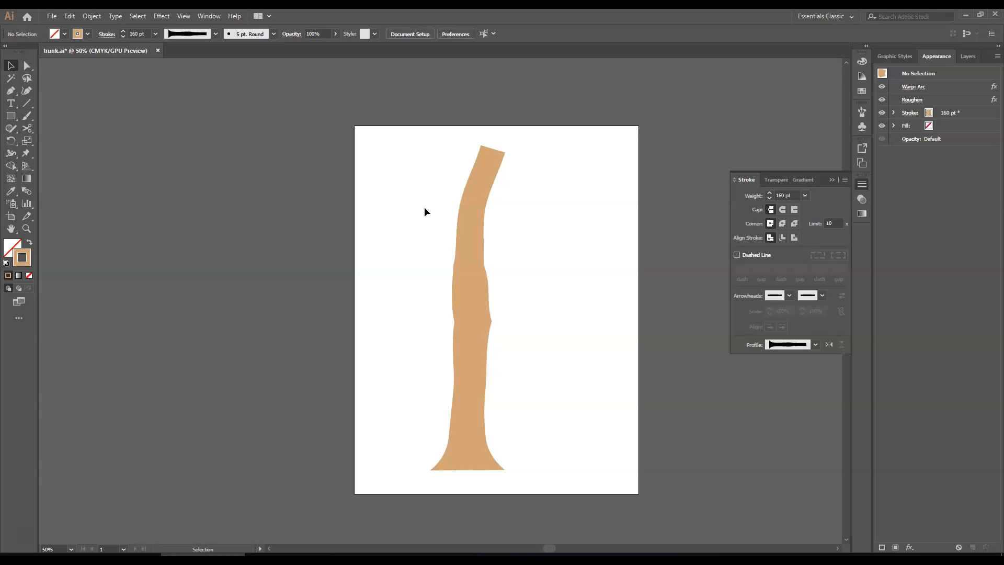
# Duplicate the trunk path's 160 pt stroke in its appearance attributes
pyautogui.click(456, 313)
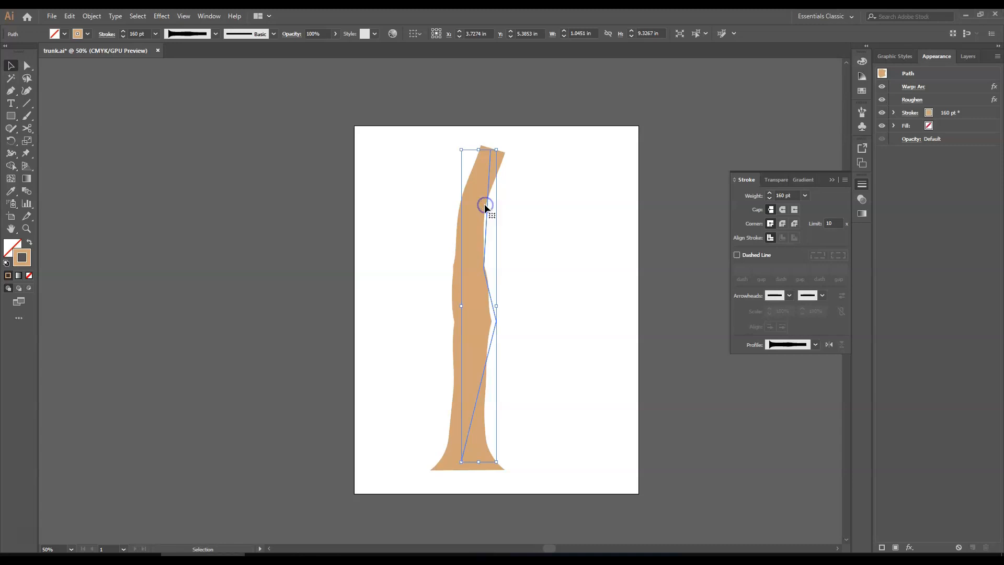
pyautogui.click(955, 112)
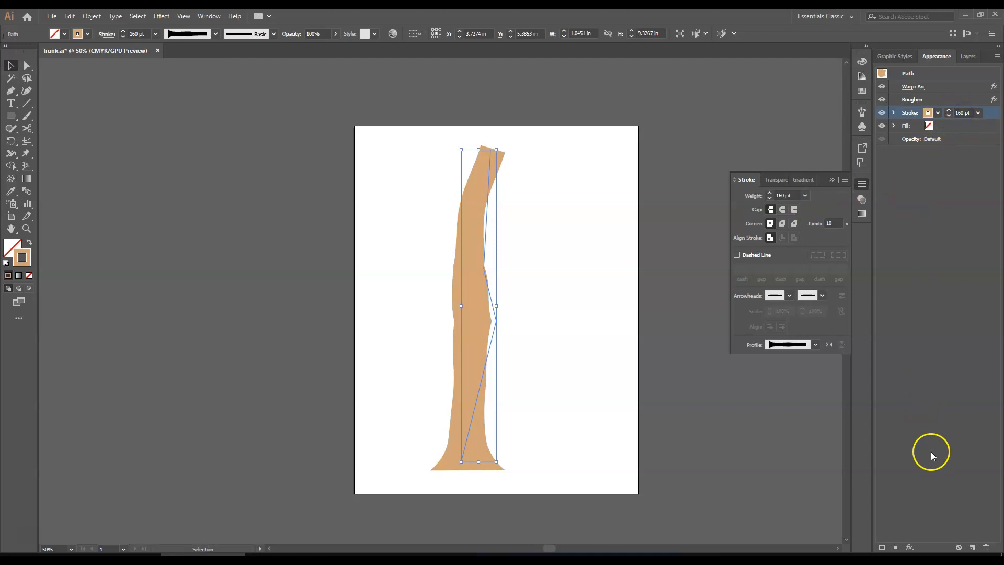
pyautogui.click(973, 547)
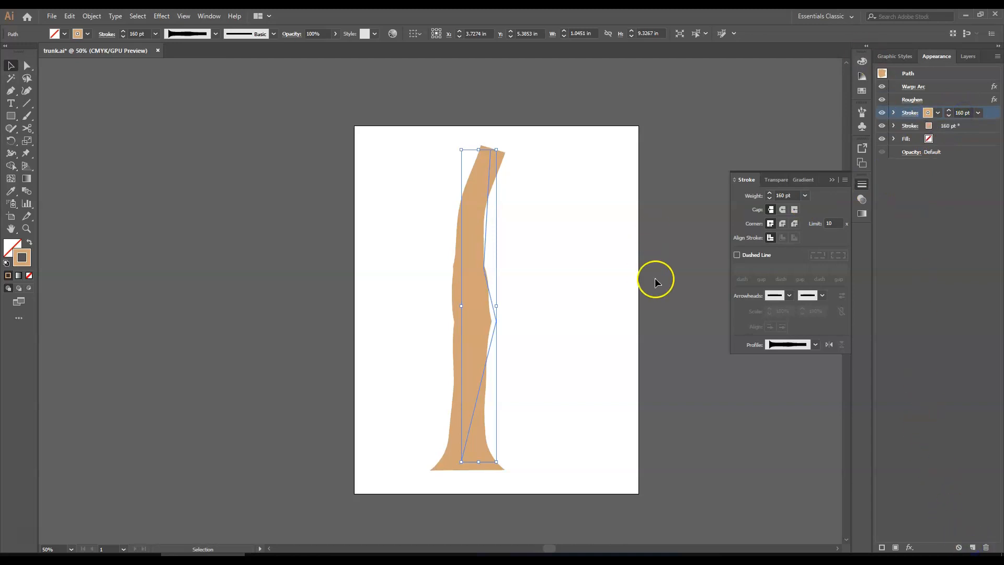
# Apply a linear white-to-black gradient to the upper duplicate stroke and float the gradient settings separately
pyautogui.click(19, 276)
pyautogui.click(22, 254)
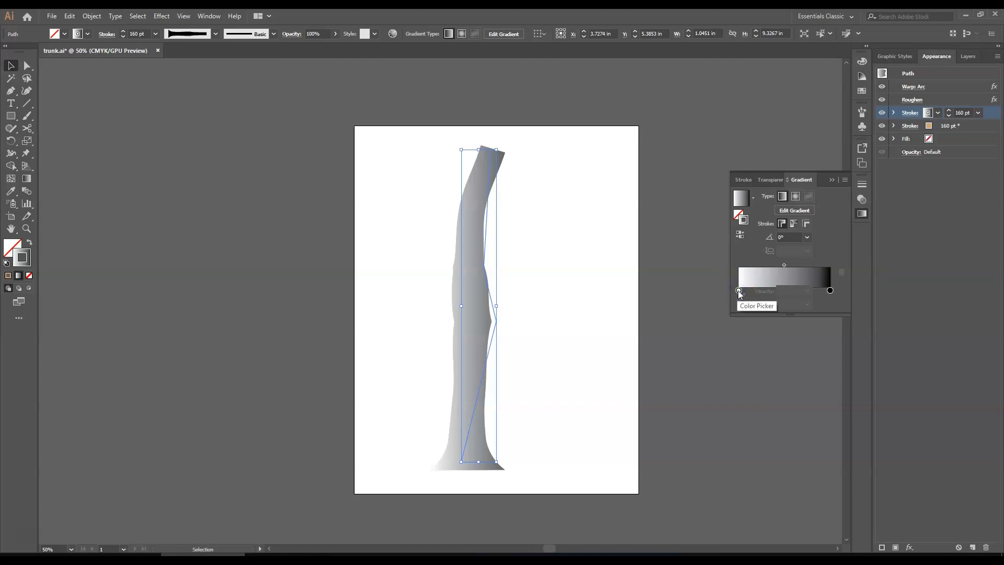
pyautogui.click(739, 291)
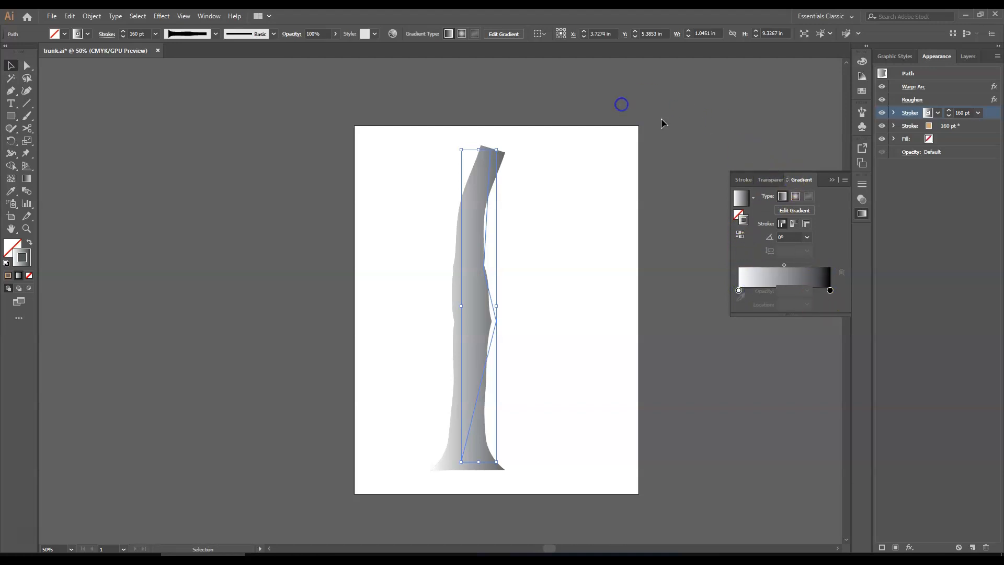
pyautogui.moveTo(801, 179)
pyautogui.mouseDown()
pyautogui.moveTo(745, 215)
pyautogui.moveTo(647, 105)
pyautogui.moveTo(661, 99)
pyautogui.mouseUp()
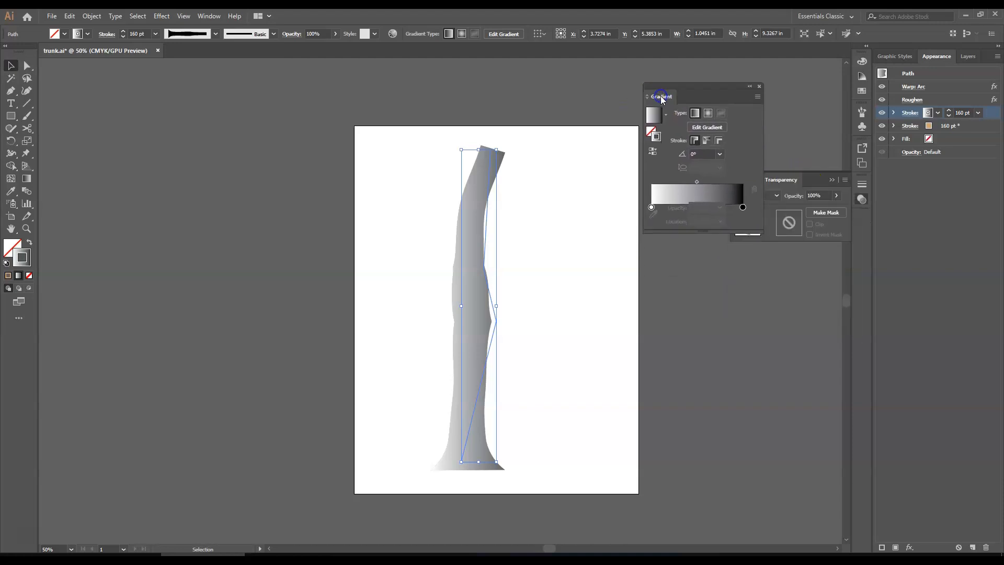
# Enlarge the floating gradient settings and change the white start stop of the upper stroke's gradient to black
pyautogui.click(830, 181)
pyautogui.moveTo(698, 85); pyautogui.dragTo(759, 65)
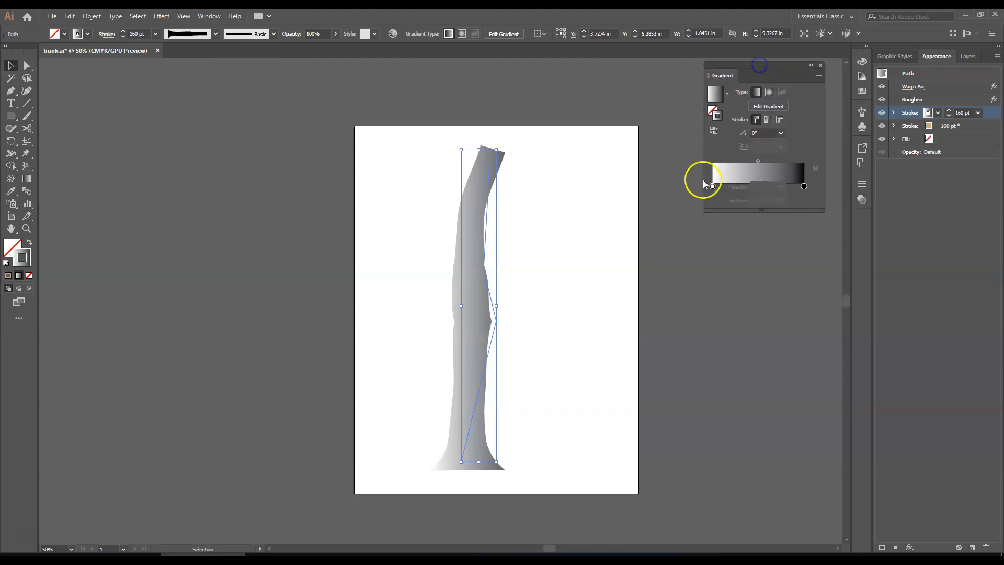
pyautogui.moveTo(762, 209); pyautogui.dragTo(759, 265)
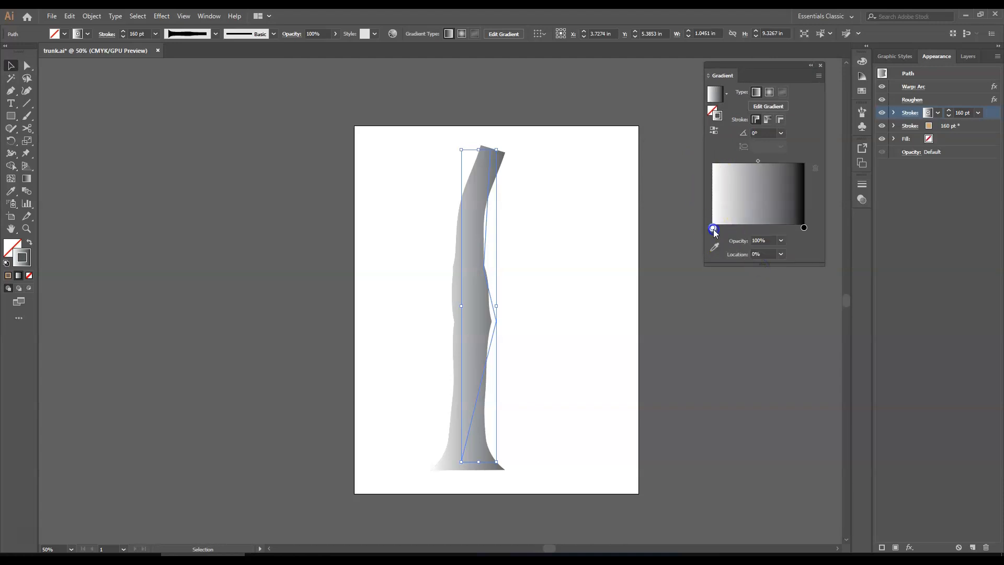
pyautogui.doubleClick(714, 229)
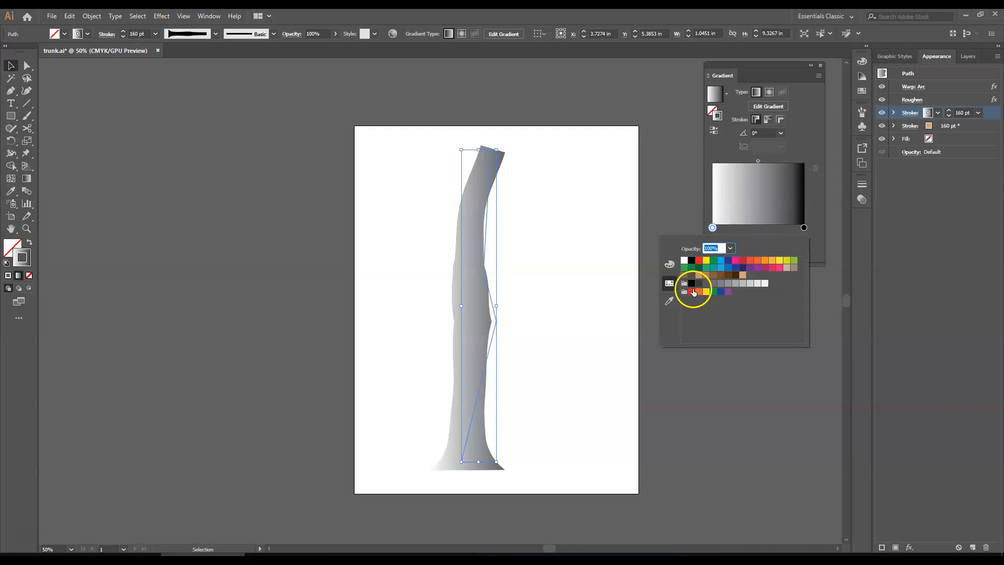
pyautogui.click(691, 260)
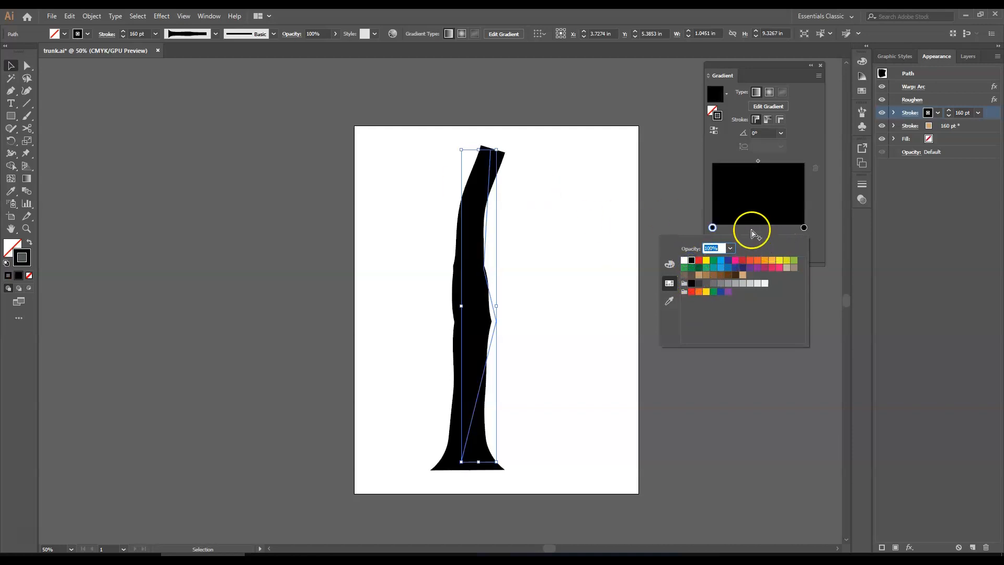
pyautogui.click(751, 231)
pyautogui.moveTo(751, 231); pyautogui.dragTo(807, 233)
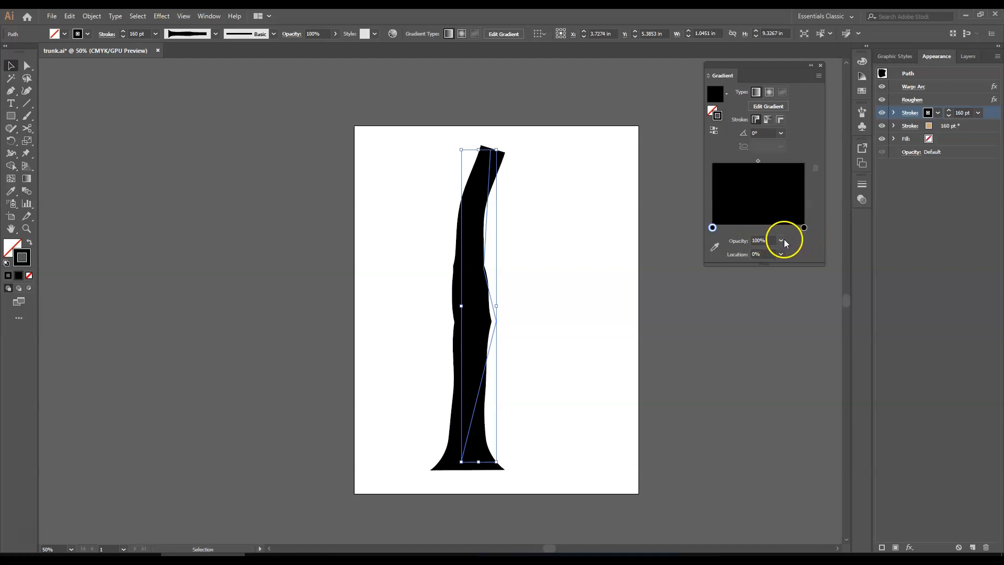
# Set the start stop's opacity to 0% and apply the gradient across the stroke's width
pyautogui.click(781, 240)
pyautogui.click(793, 252)
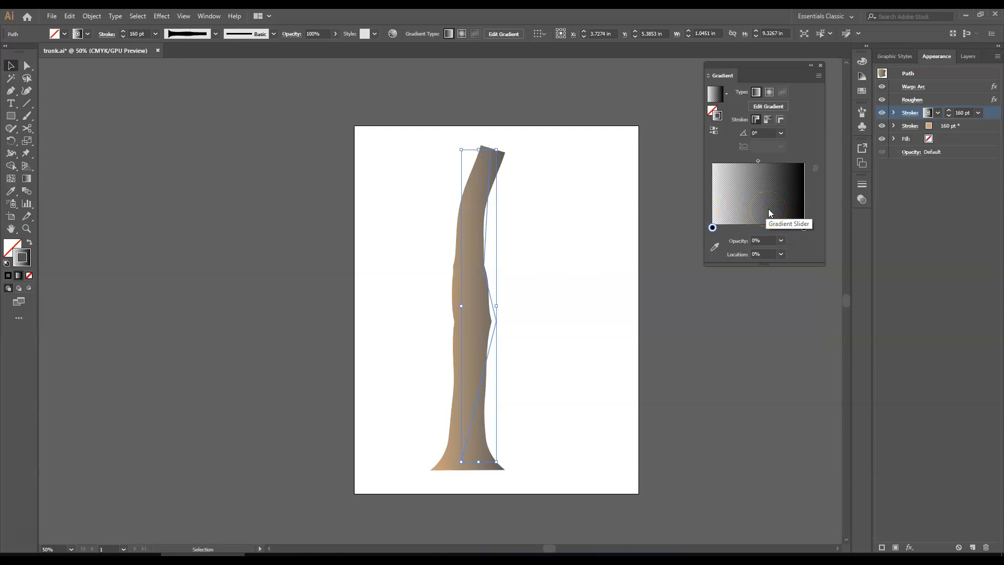
pyautogui.click(780, 120)
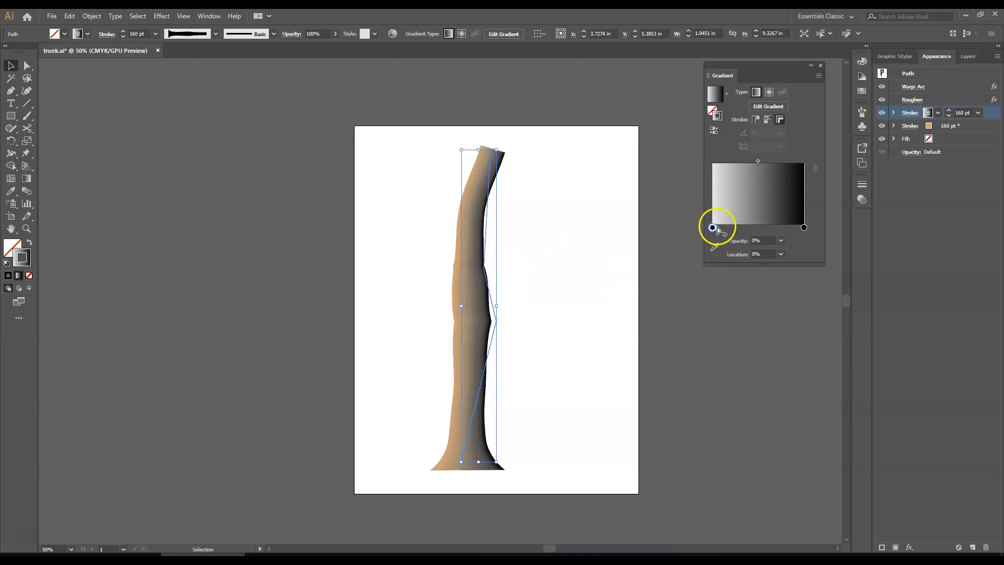
# Move the transparent gradient stop to about 53% and the opaque black stop to about 91%
pyautogui.moveTo(713, 228); pyautogui.dragTo(760, 230)
pyautogui.click(761, 229)
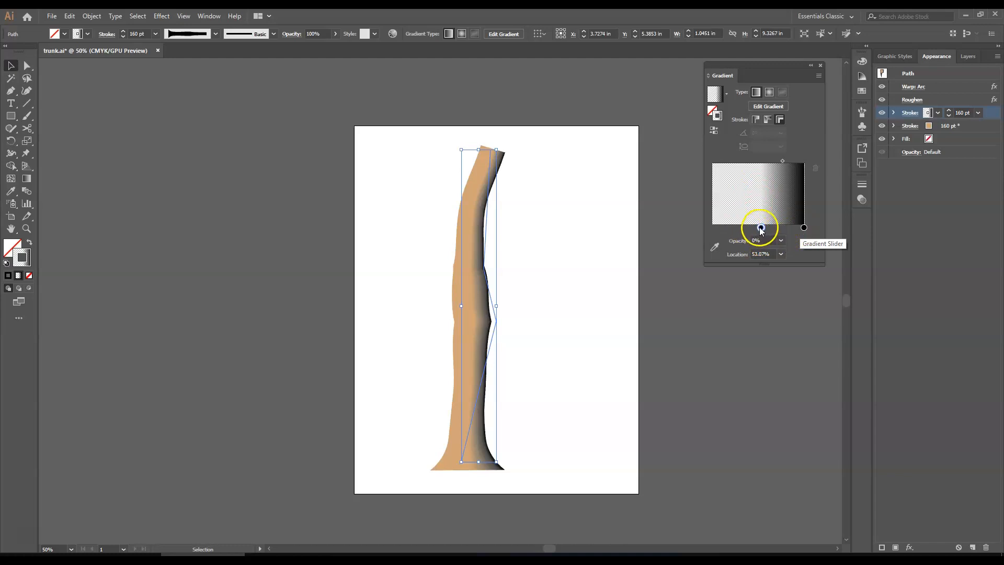
pyautogui.moveTo(804, 229); pyautogui.dragTo(796, 228)
pyautogui.click(804, 254)
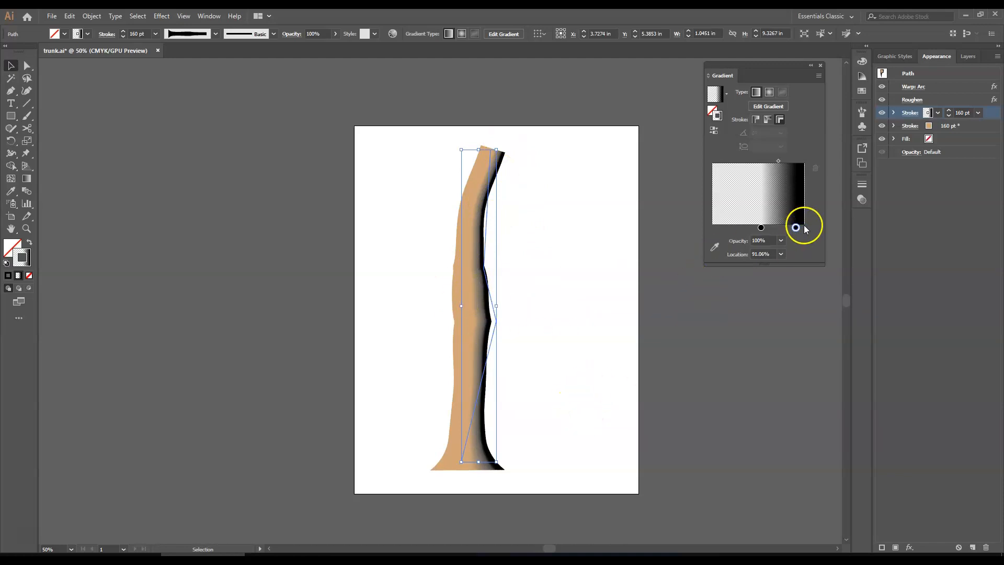
pyautogui.click(761, 228)
# Set the opacity of the trunk's upper gradient stroke to 49%
pyautogui.click(894, 113)
pyautogui.click(923, 126)
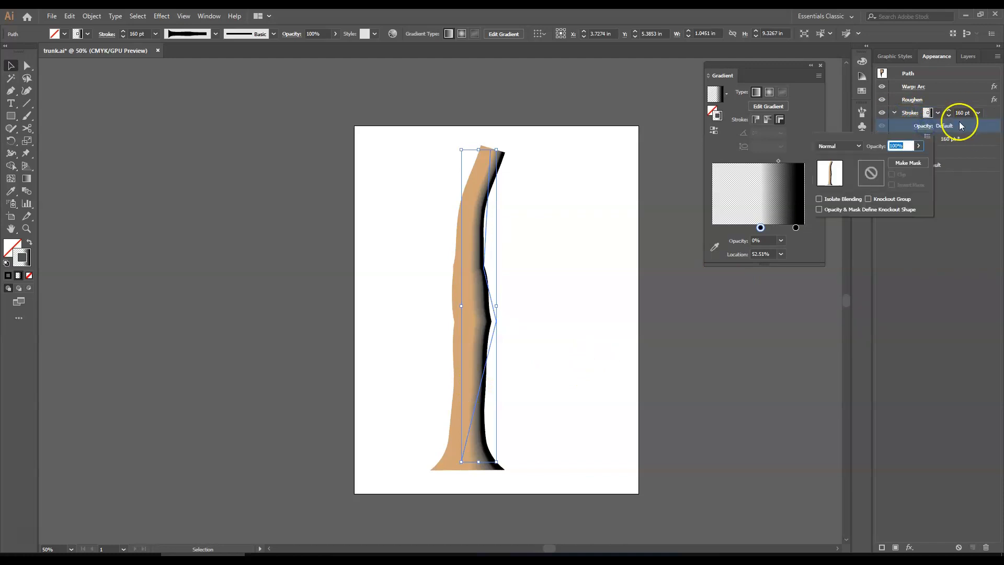
pyautogui.click(919, 147)
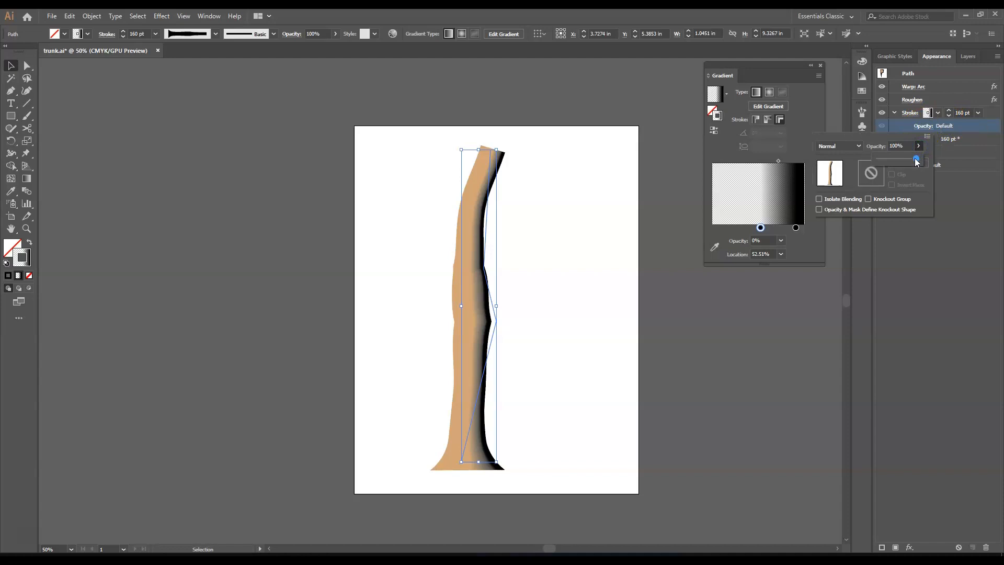
pyautogui.moveTo(915, 159); pyautogui.dragTo(897, 167)
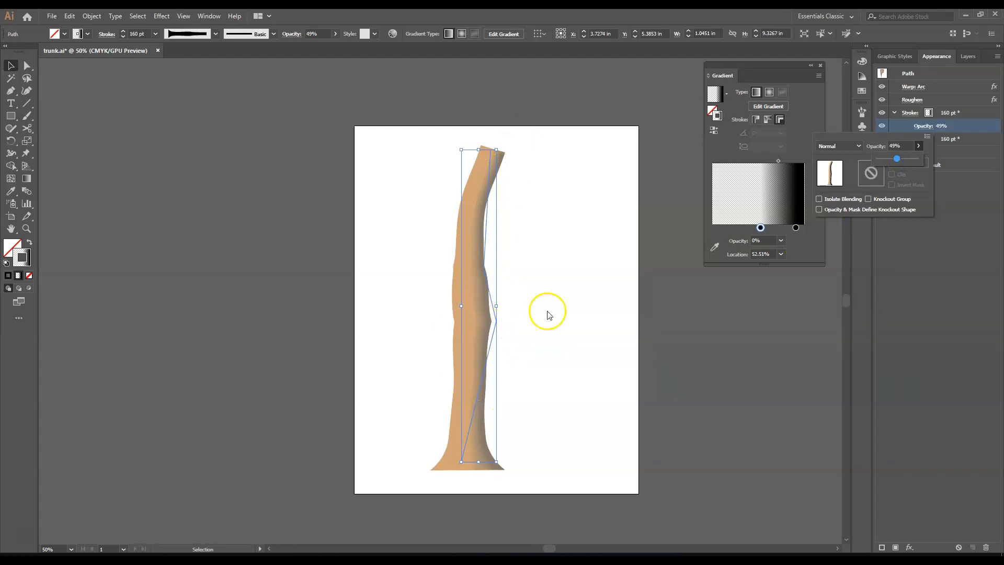
pyautogui.press('Return')
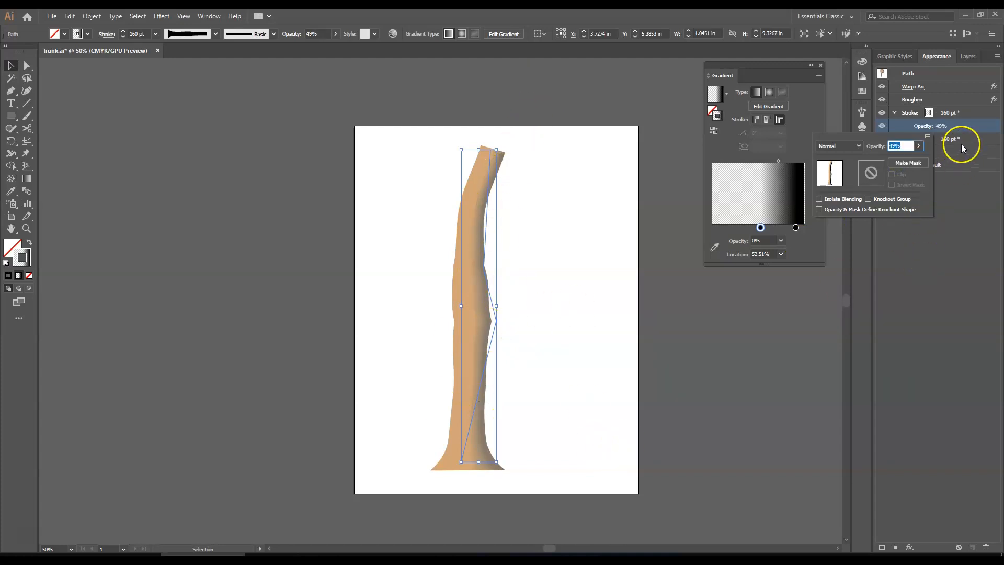
# Duplicate the semi-transparent black gradient stroke in the trunk path's appearance attributes
pyautogui.click(967, 115)
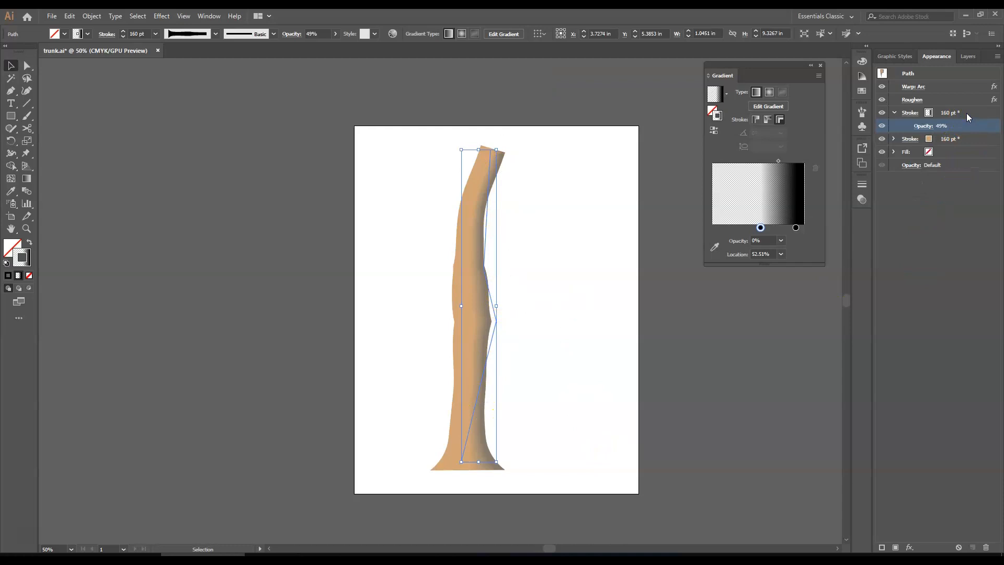
pyautogui.click(967, 113)
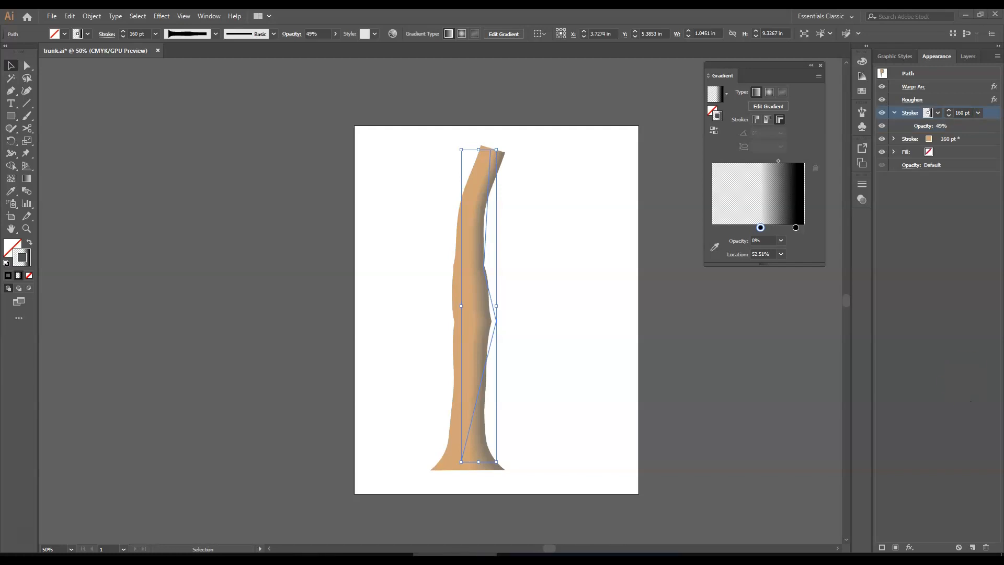
pyautogui.click(974, 548)
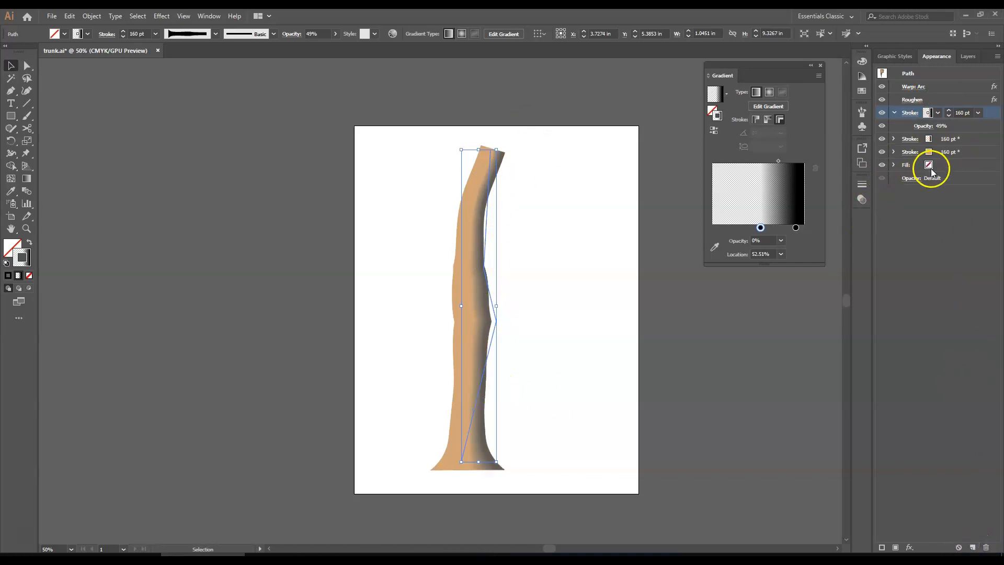
# Change both stops of the topmost stroke's gradient to white, reverse the gradient, and deselect the path
pyautogui.doubleClick(795, 228)
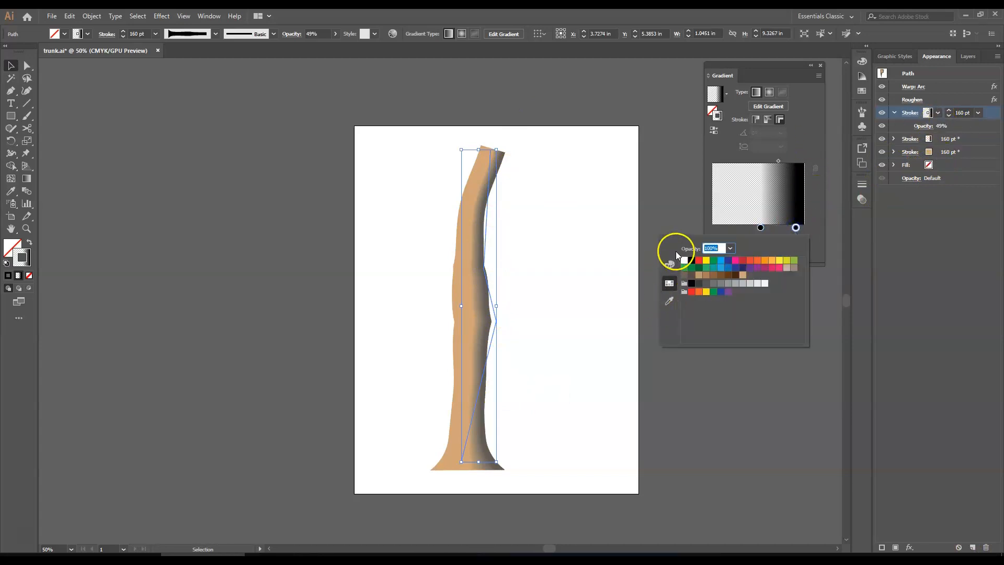
pyautogui.click(685, 261)
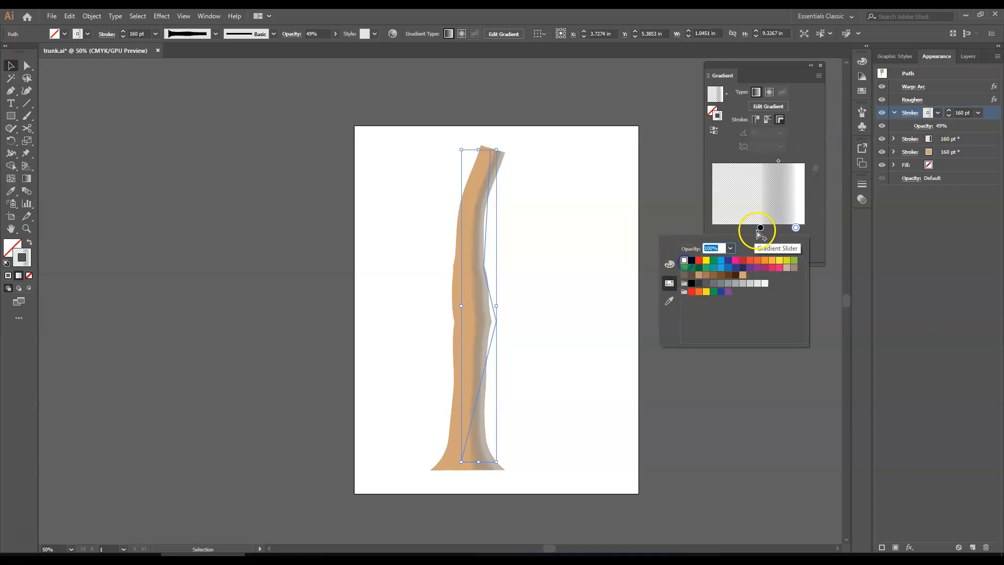
pyautogui.doubleClick(760, 228)
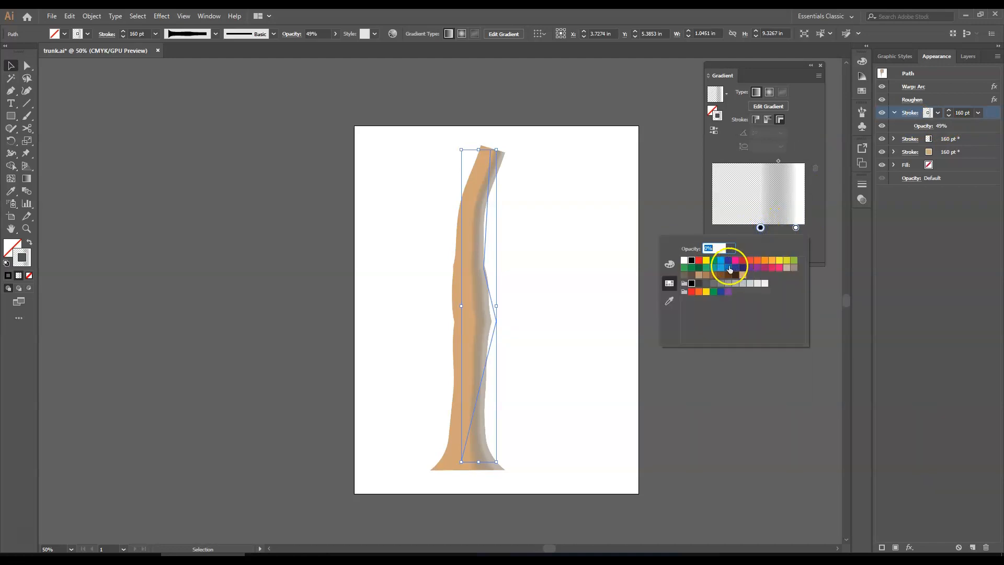
pyautogui.click(684, 260)
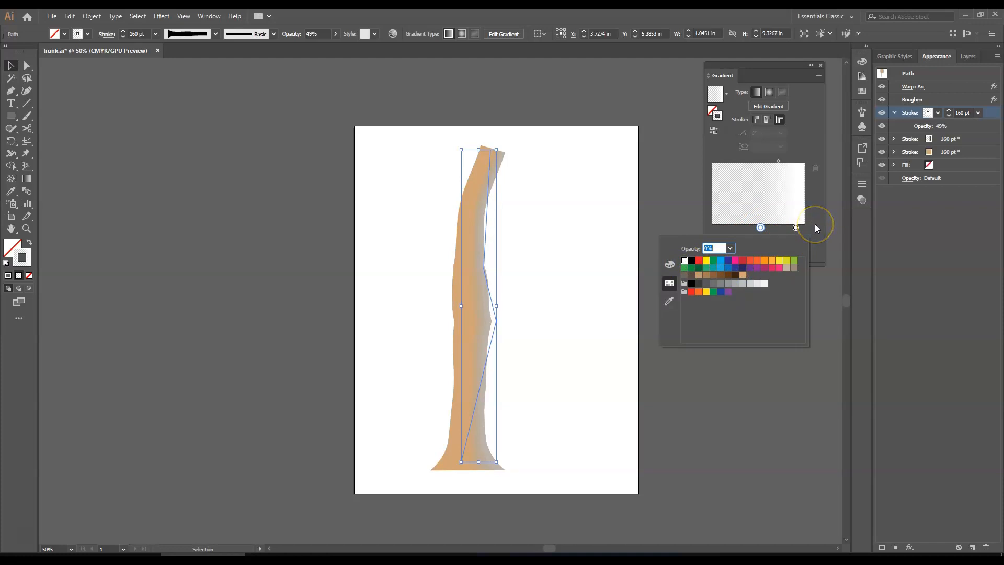
pyautogui.click(816, 228)
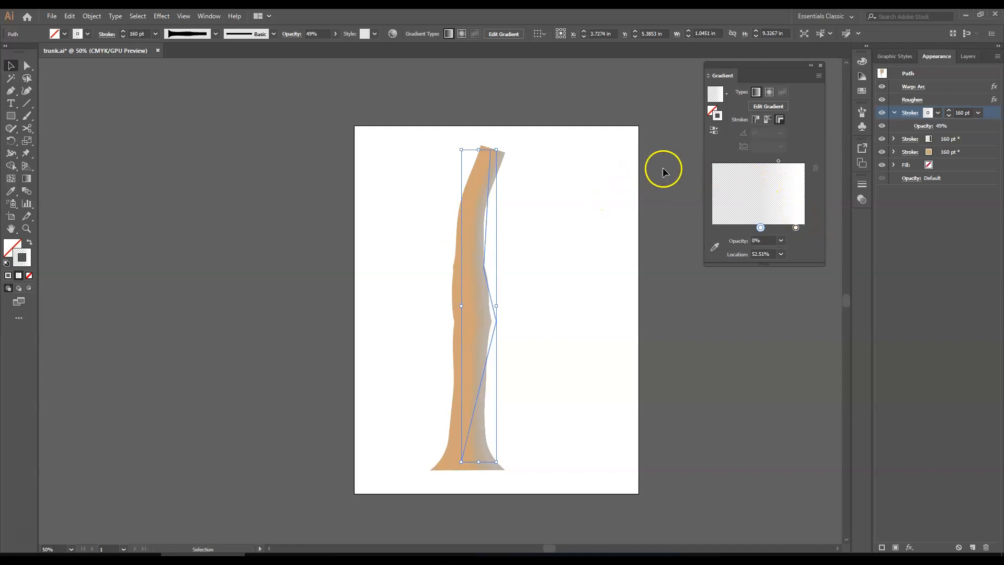
pyautogui.click(714, 132)
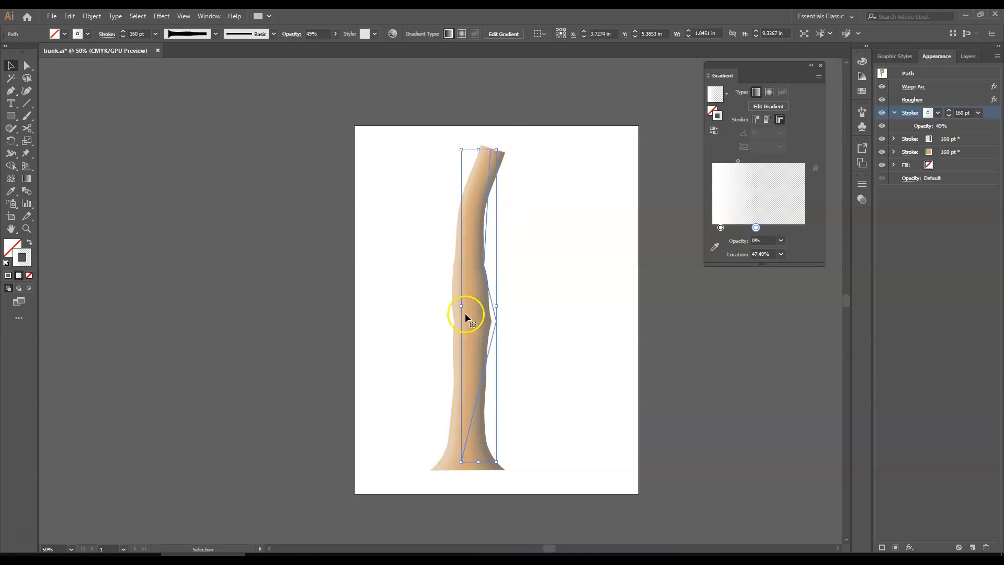
pyautogui.click(377, 207)
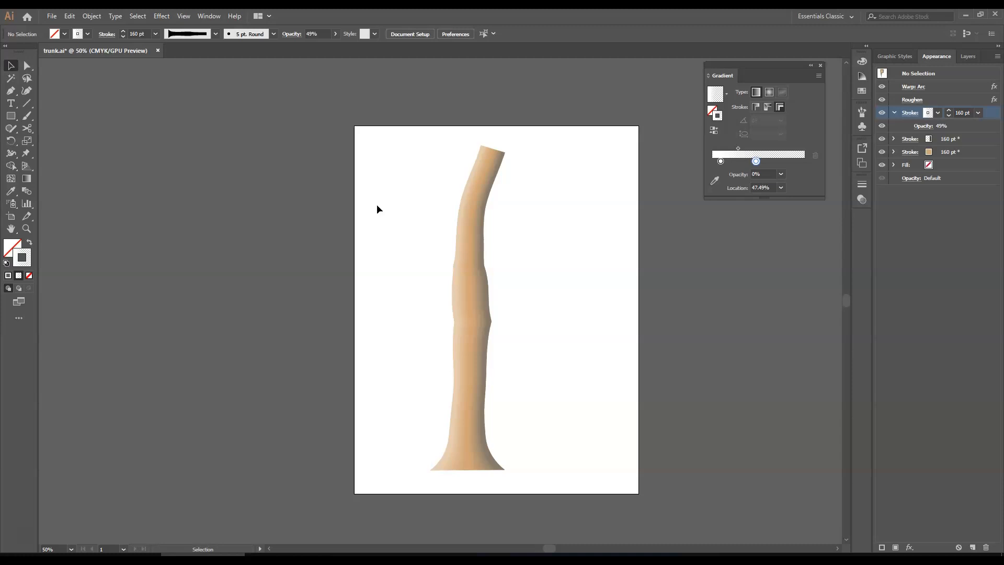
# Try to change both stops of the highlight gradient to a light brown swatch
pyautogui.click(721, 162)
pyautogui.doubleClick(721, 162)
pyautogui.click(700, 209)
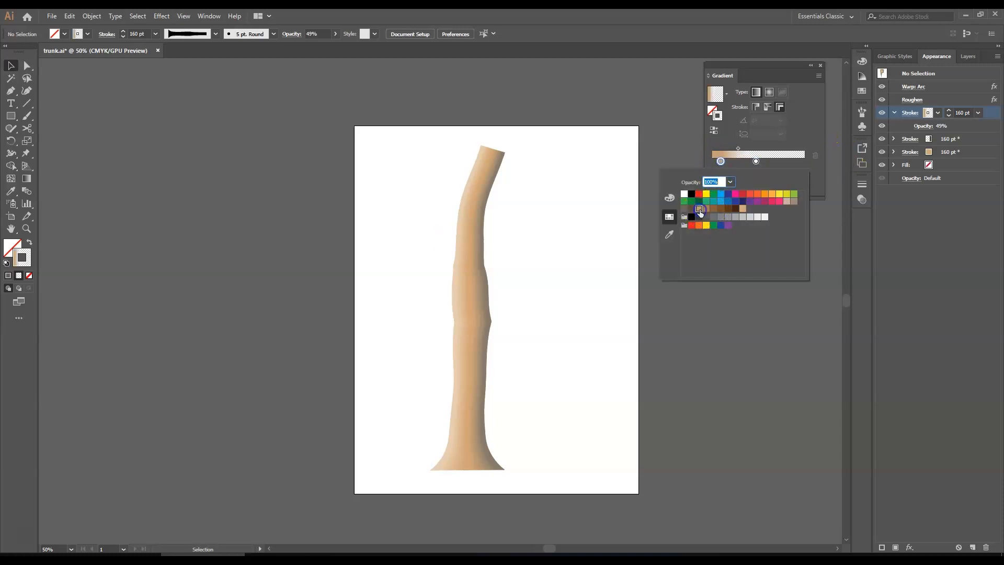
pyautogui.click(756, 161)
pyautogui.doubleClick(756, 162)
pyautogui.click(700, 209)
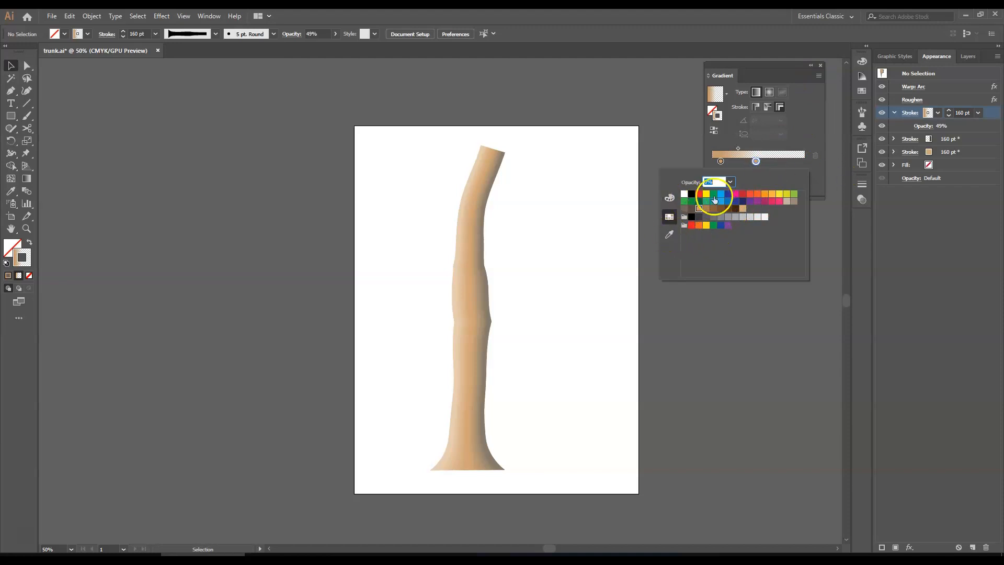
# Try to lighten the transparent stop's color in HSB to 23% saturation and 90% brightness
pyautogui.click(670, 198)
pyautogui.click(803, 173)
pyautogui.click(828, 198)
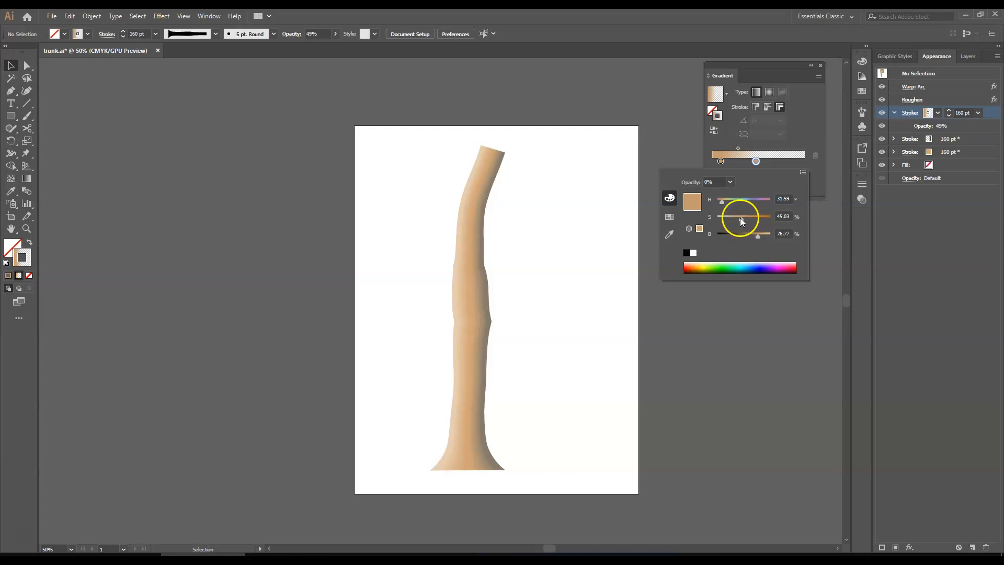
pyautogui.moveTo(743, 222); pyautogui.dragTo(765, 238)
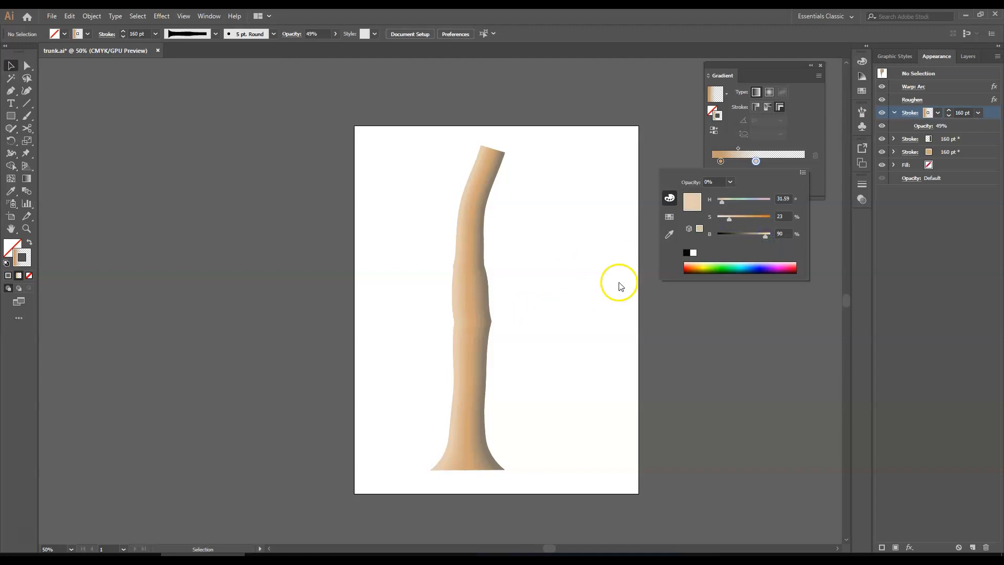
pyautogui.click(811, 136)
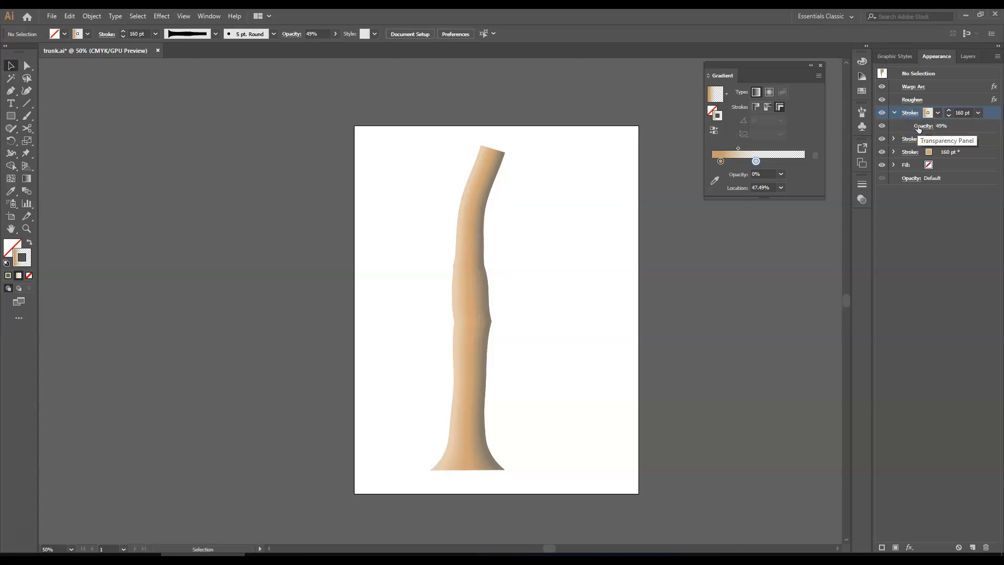
# Try to raise the highlight stroke's opacity to 100%
pyautogui.click(923, 126)
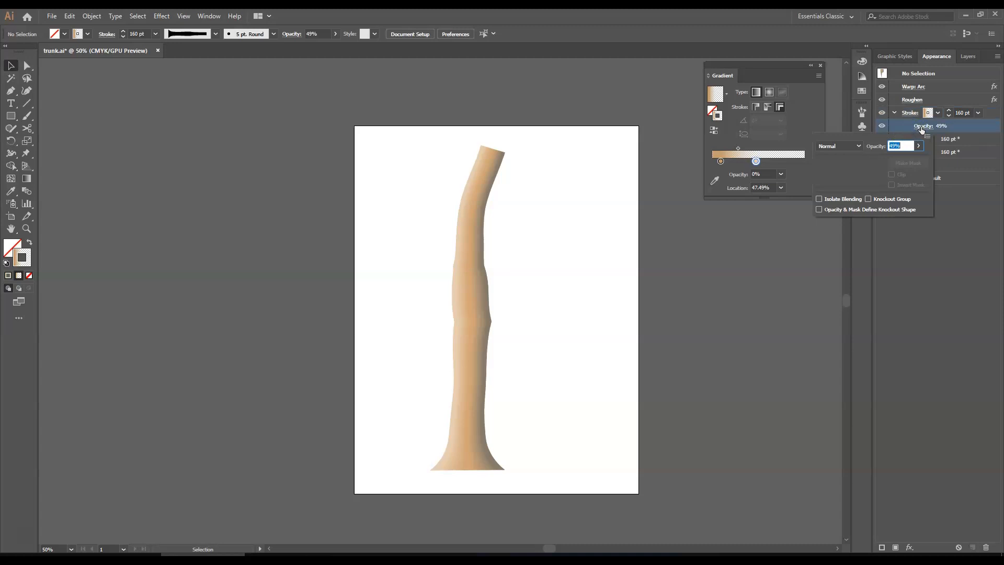
pyautogui.click(918, 146)
pyautogui.moveTo(897, 158); pyautogui.dragTo(905, 162)
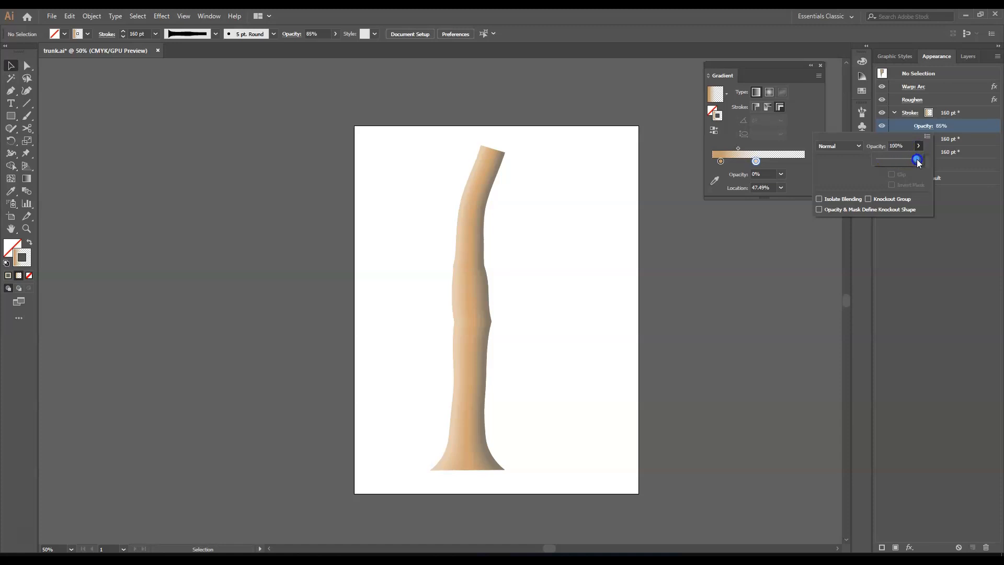
pyautogui.click(470, 263)
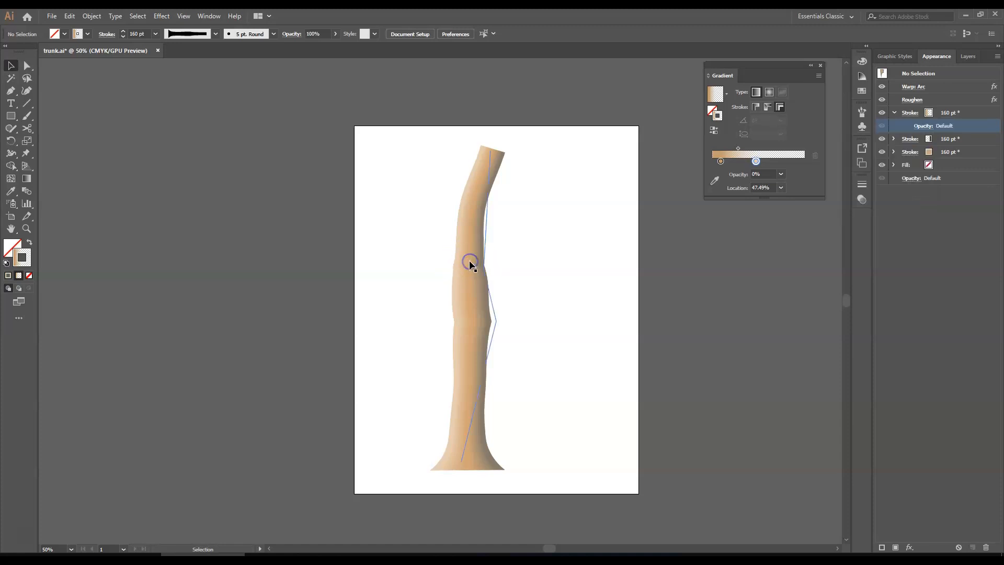
pyautogui.click(924, 126)
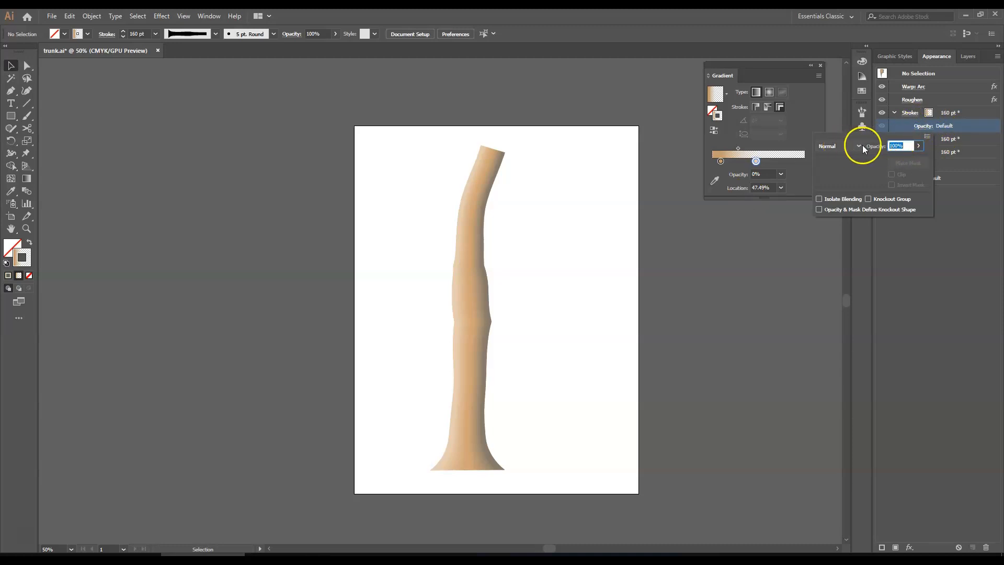
pyautogui.click(11, 66)
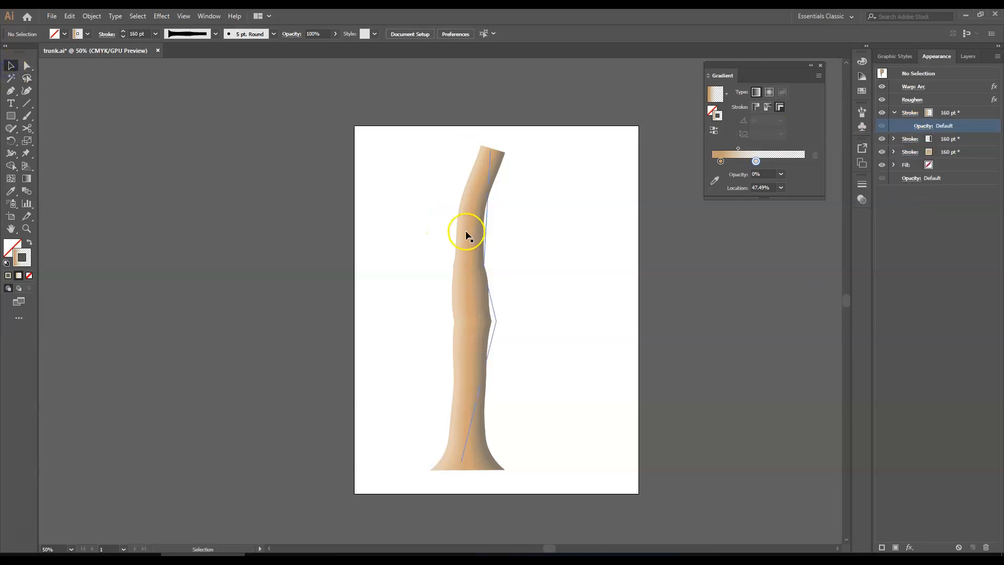
# Set the trunk's topmost white highlight stroke to 60% opacity with the Overlay blending mode, and deselect the path
pyautogui.click(467, 235)
pyautogui.click(922, 127)
pyautogui.click(919, 146)
pyautogui.moveTo(913, 157)
pyautogui.mouseDown()
pyautogui.moveTo(892, 156)
pyautogui.moveTo(905, 162)
pyautogui.mouseUp()
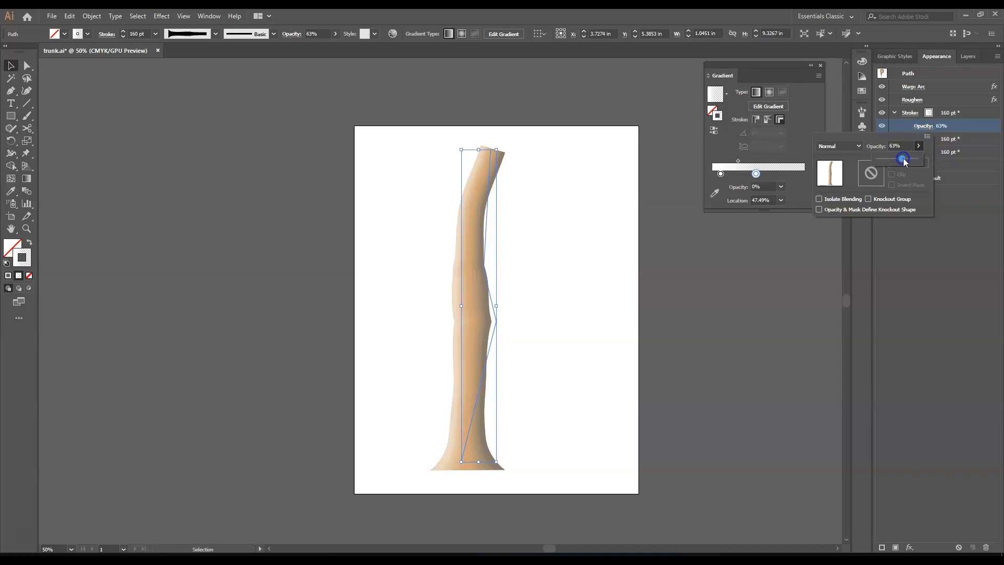
pyautogui.click(859, 146)
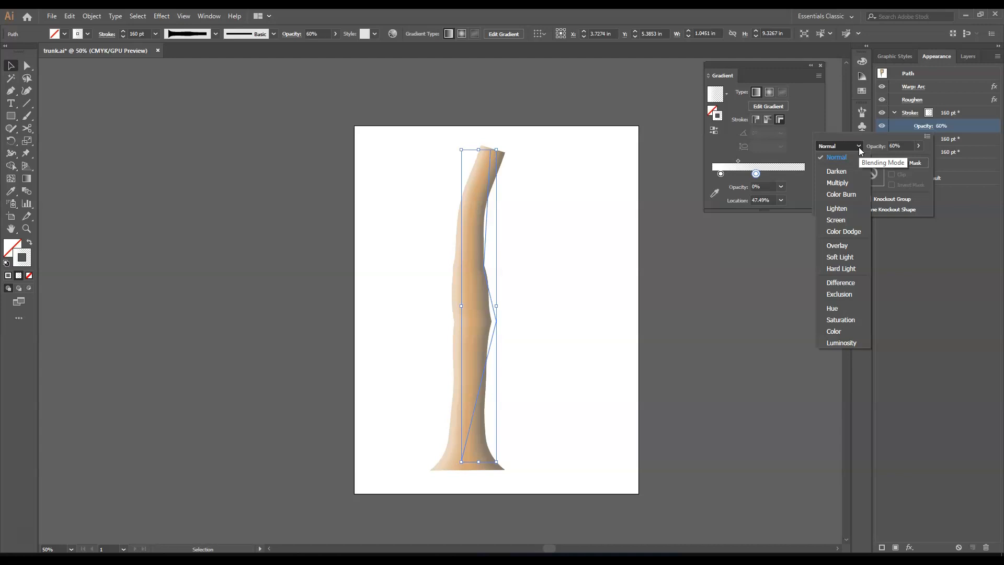
pyautogui.click(850, 246)
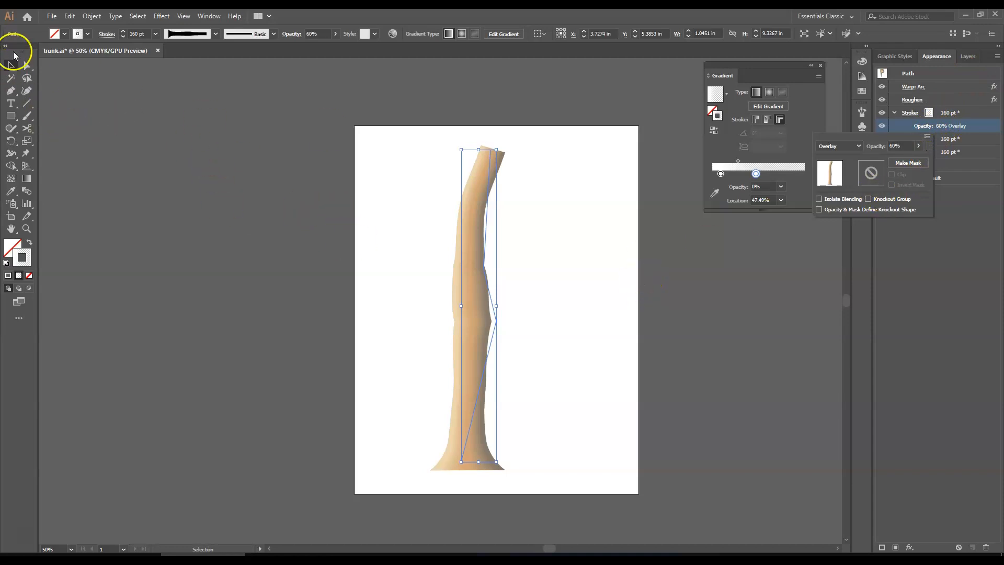
pyautogui.click(13, 66)
pyautogui.click(194, 153)
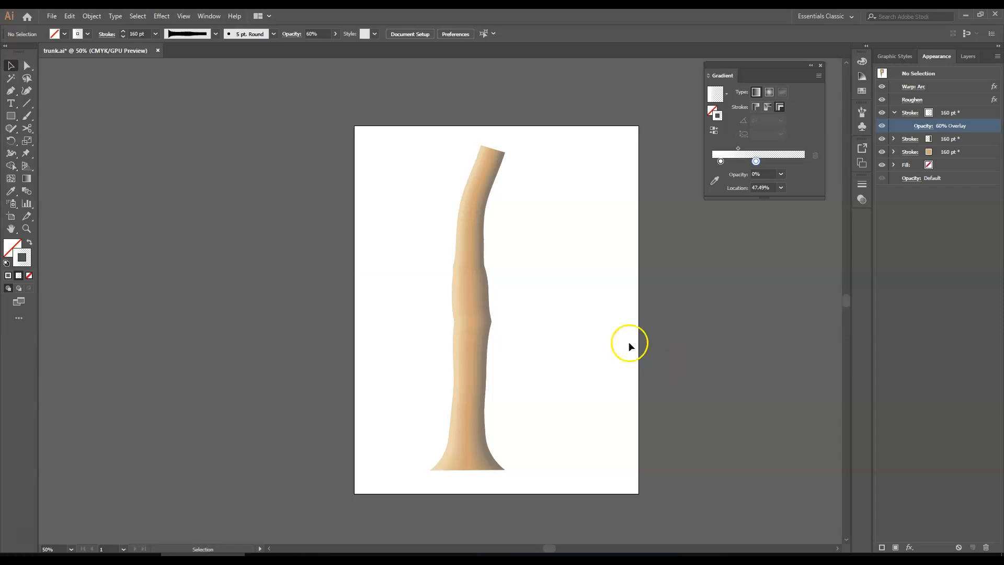
pyautogui.click(672, 385)
# Switch to Photoshop and maximize its window
pyautogui.moveTo(460, 559)
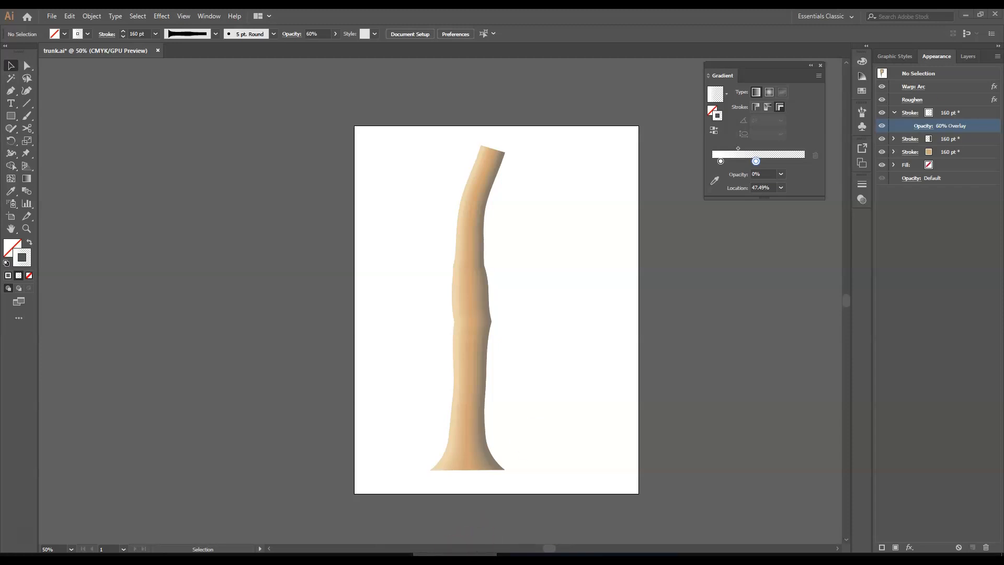
pyautogui.hotkey('alt', 'Tab')
pyautogui.moveTo(984, 52); pyautogui.dragTo(543, 108)
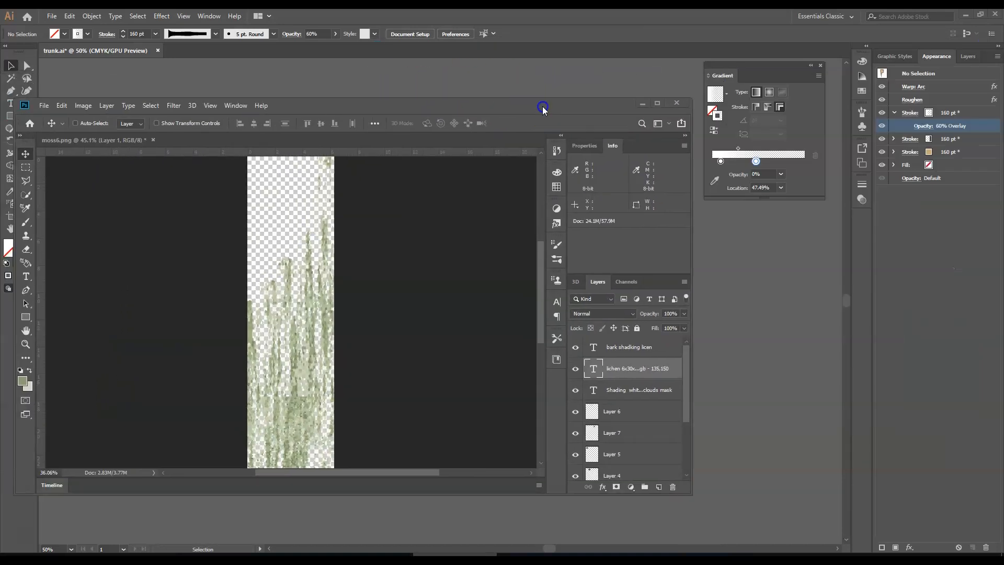
pyautogui.doubleClick(543, 108)
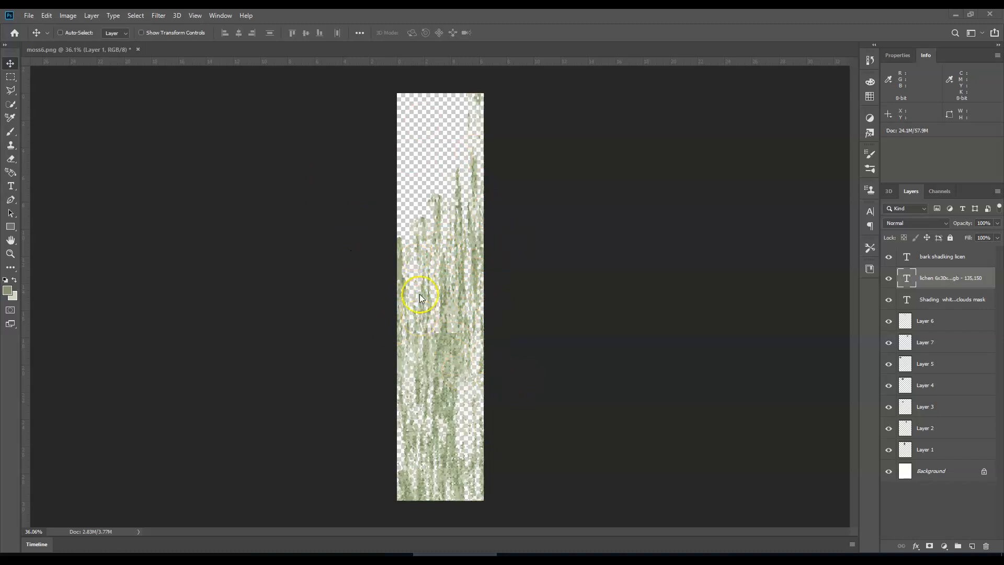
# Open bark.jpg and place its floating image window over the middle of the workspace
pyautogui.click(29, 16)
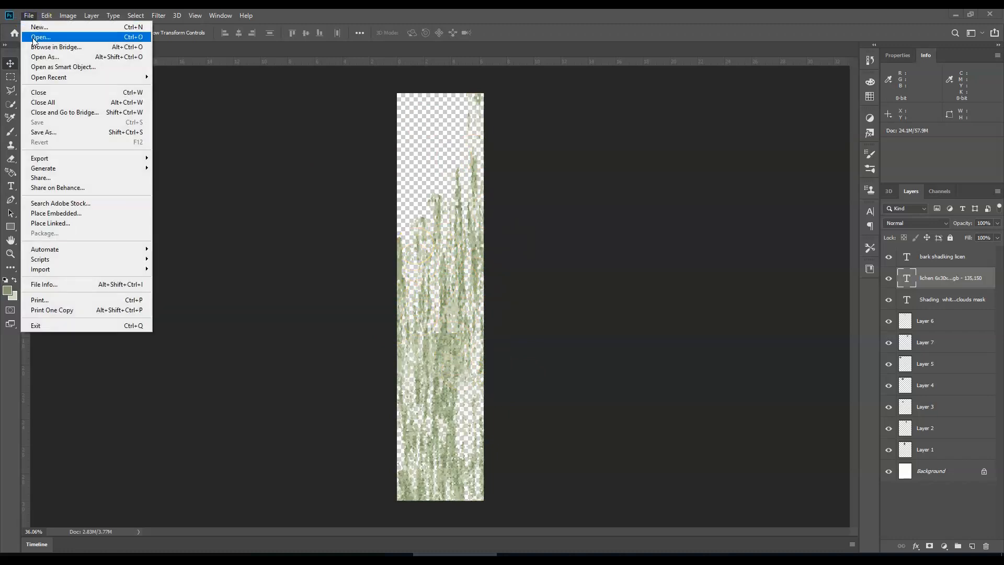
pyautogui.click(34, 37)
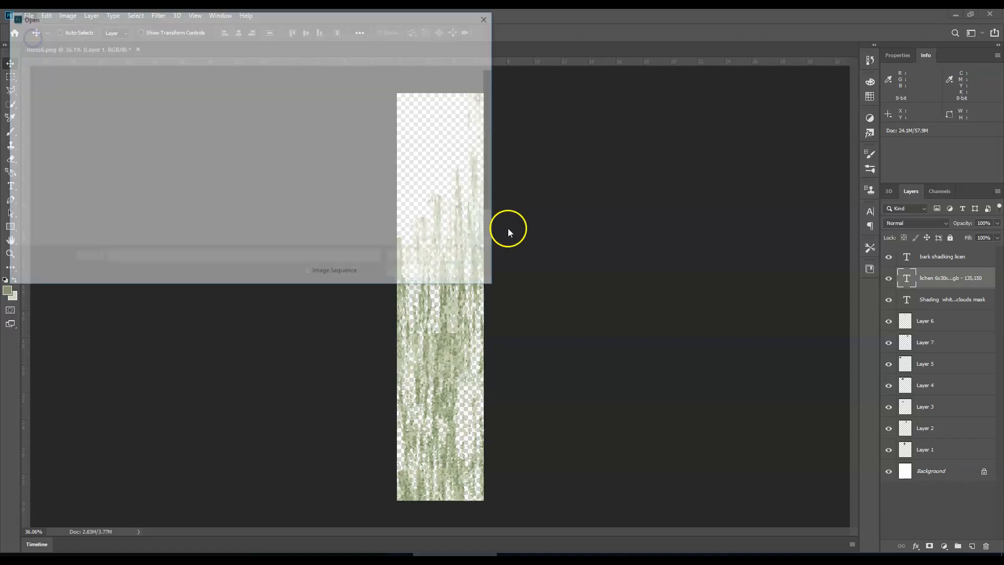
pyautogui.doubleClick(231, 99)
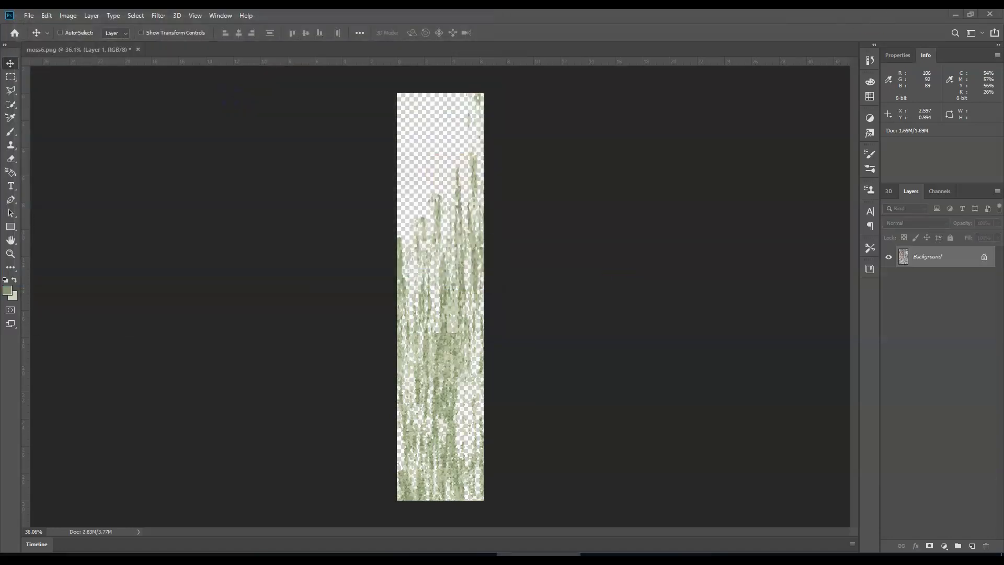
pyautogui.moveTo(805, 137); pyautogui.dragTo(421, 121)
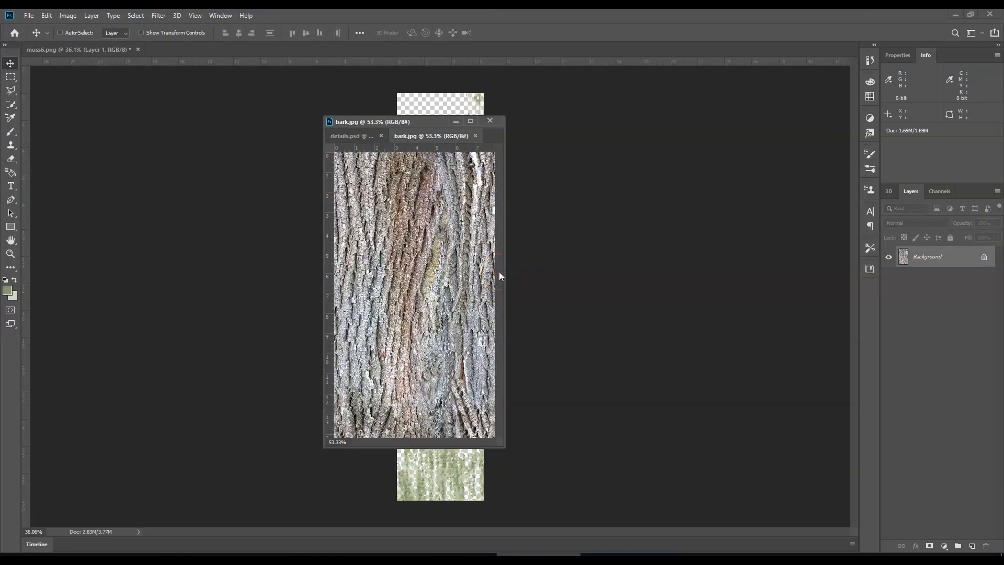
pyautogui.moveTo(441, 242)
pyautogui.mouseDown()
pyautogui.moveTo(370, 236)
pyautogui.moveTo(361, 201)
pyautogui.moveTo(126, 57)
pyautogui.moveTo(95, 19)
pyautogui.mouseUp()
pyautogui.click(71, 16)
pyautogui.moveTo(80, 43)
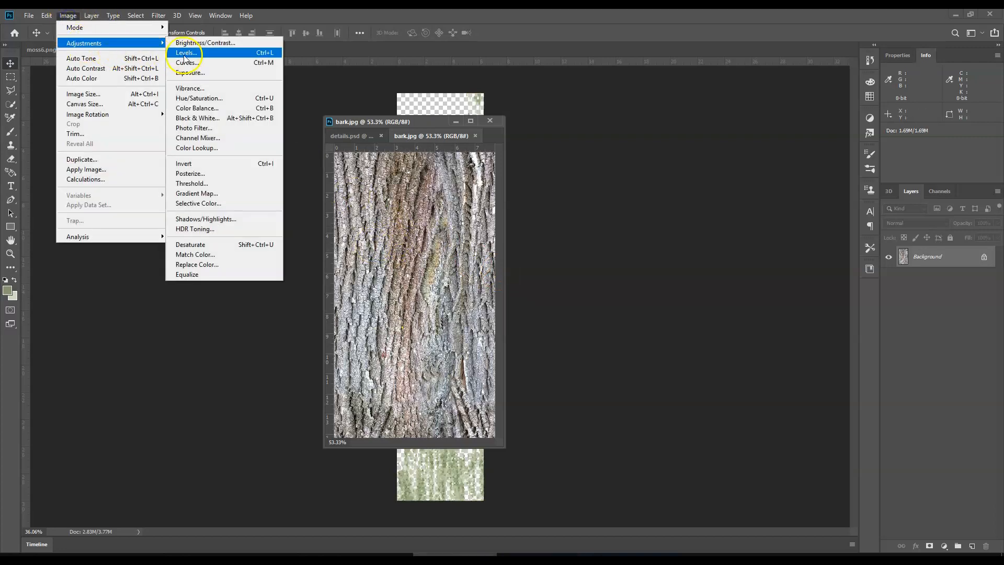
pyautogui.click(222, 119)
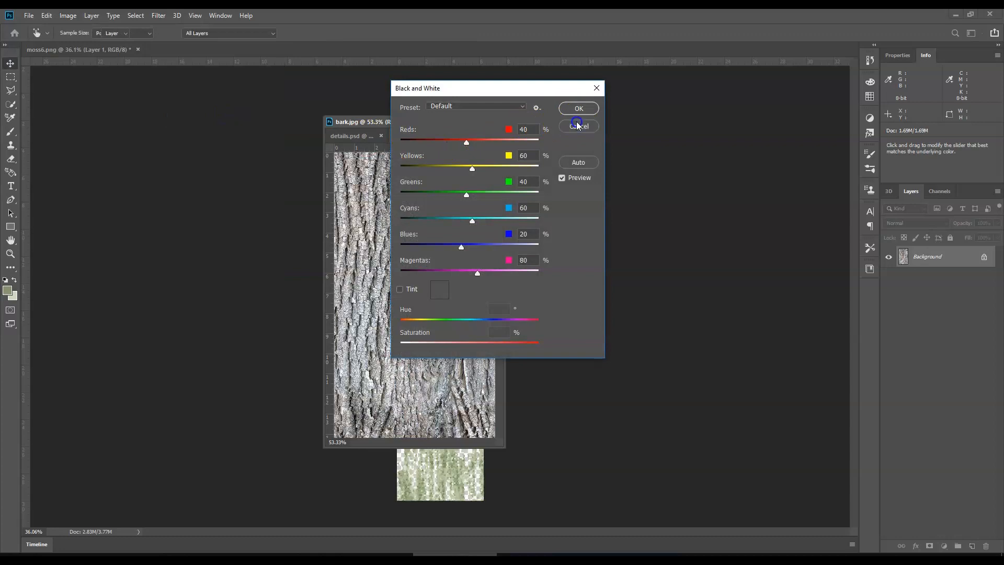
pyautogui.click(577, 125)
# Convert the bark image to grayscale tones with the Black & White adjustment, using the Default preset
pyautogui.click(68, 16)
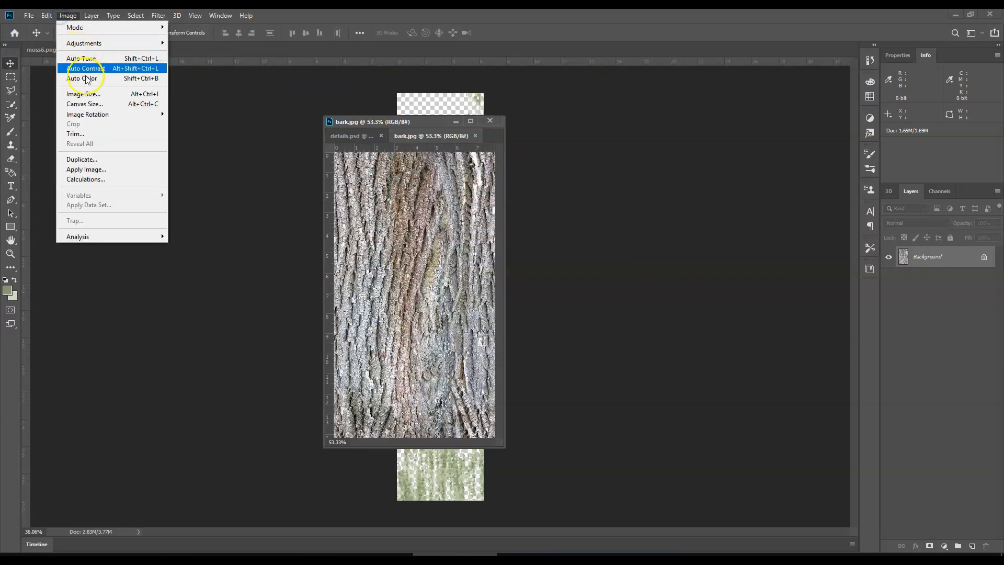
pyautogui.moveTo(92, 44)
pyautogui.click(223, 117)
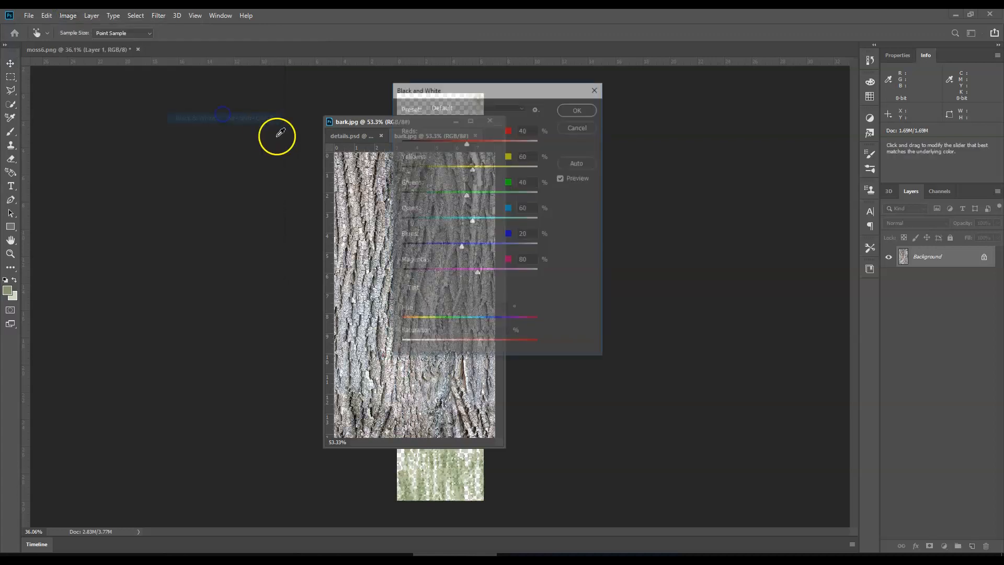
pyautogui.click(581, 105)
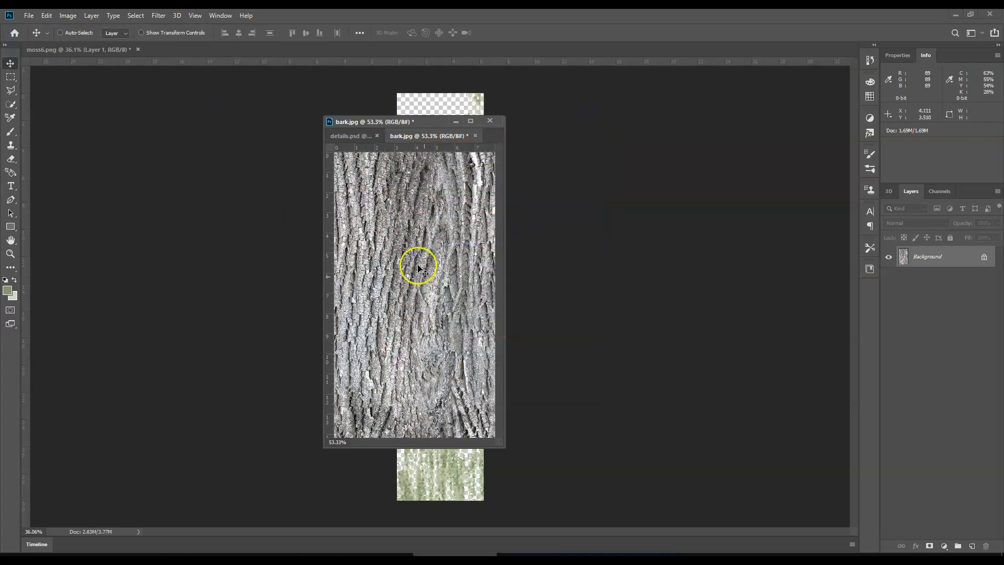
# Adjust the bark image to a brightness of 14 and a contrast of 71
pyautogui.click(72, 18)
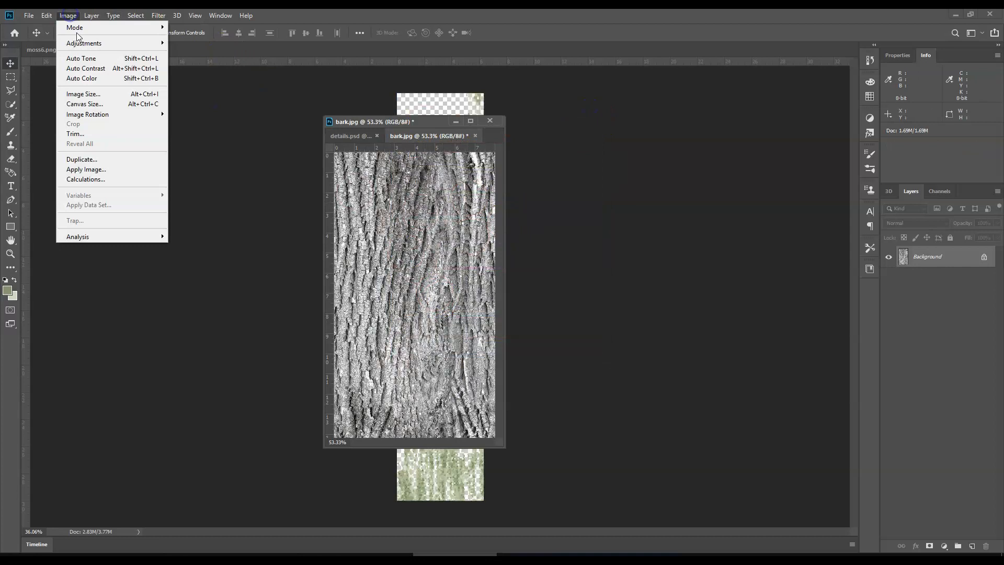
pyautogui.moveTo(78, 43)
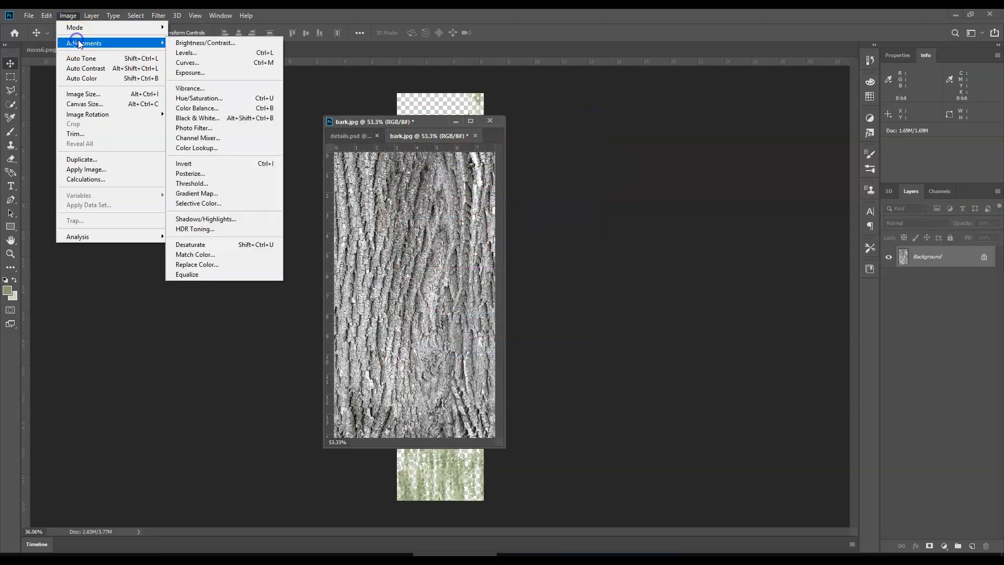
pyautogui.click(193, 47)
pyautogui.moveTo(768, 122)
pyautogui.mouseDown()
pyautogui.moveTo(800, 145)
pyautogui.moveTo(770, 121)
pyautogui.mouseUp()
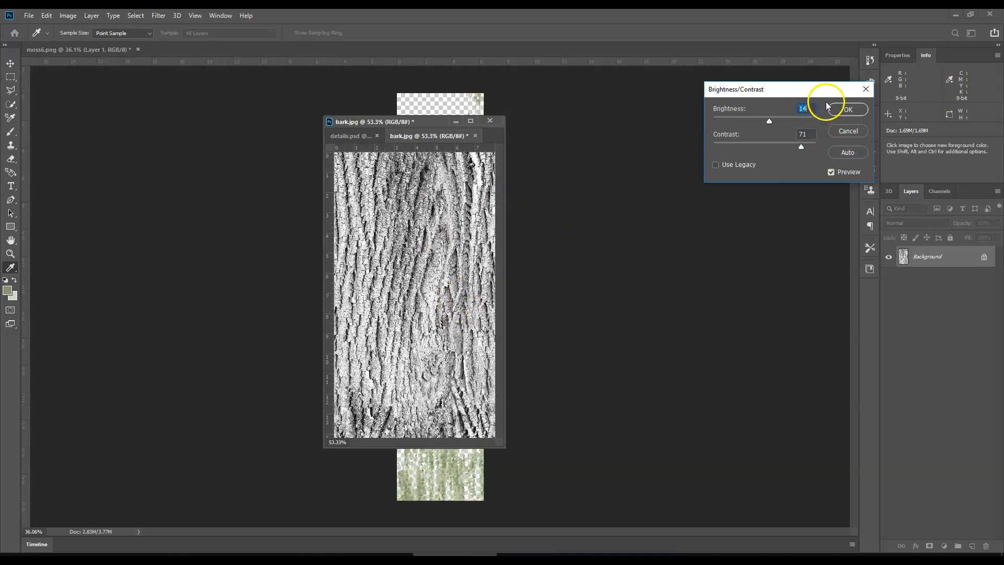
pyautogui.click(843, 110)
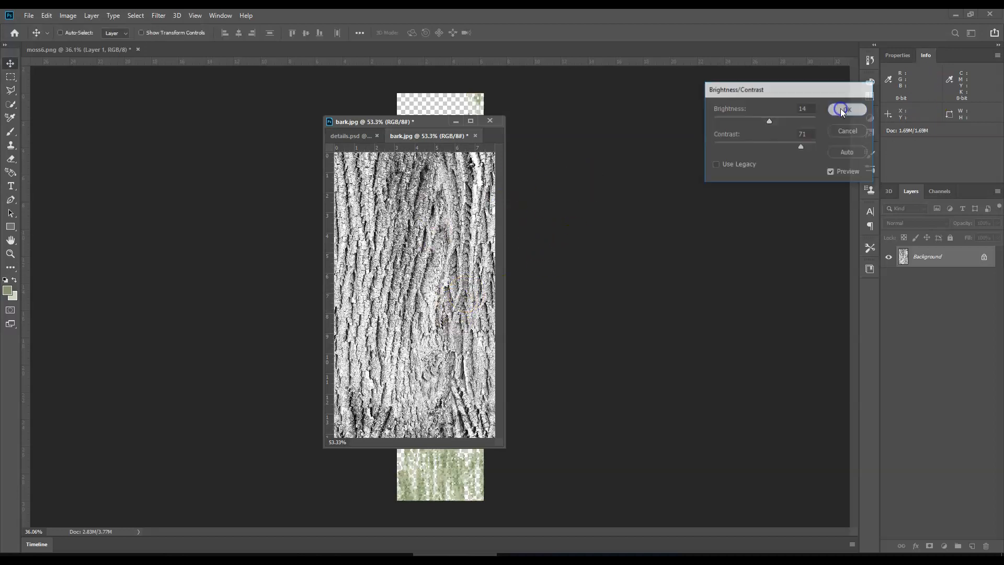
# Save a JPEG version of the bark image as bark2.jpg in the texture folder, at quality 12
pyautogui.click(29, 14)
pyautogui.click(42, 129)
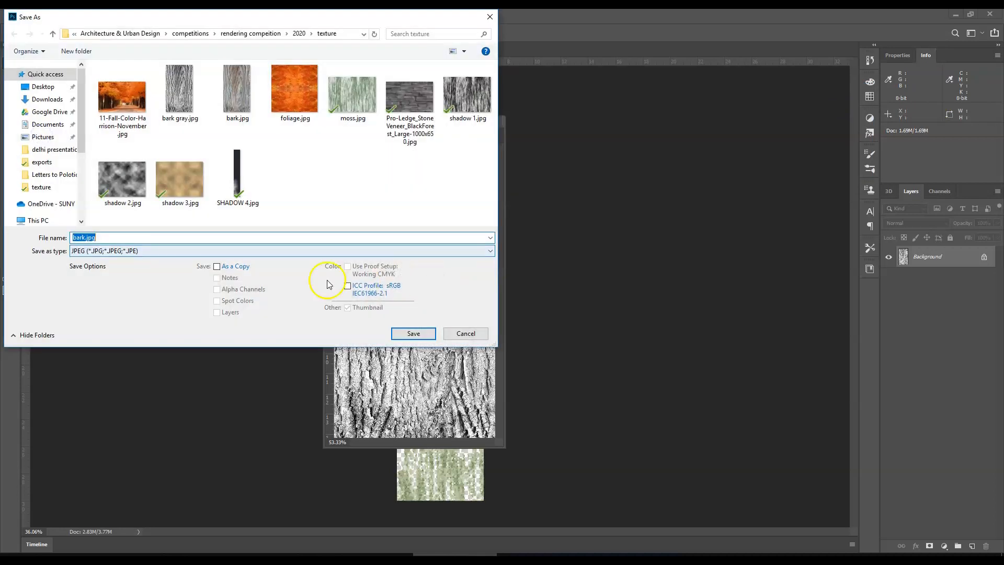
pyautogui.click(74, 34)
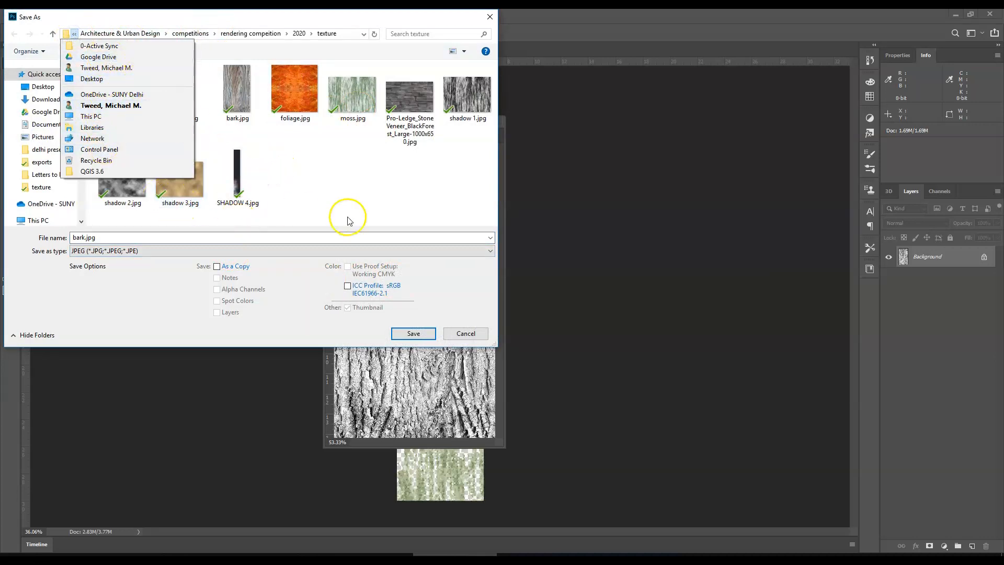
pyautogui.click(292, 236)
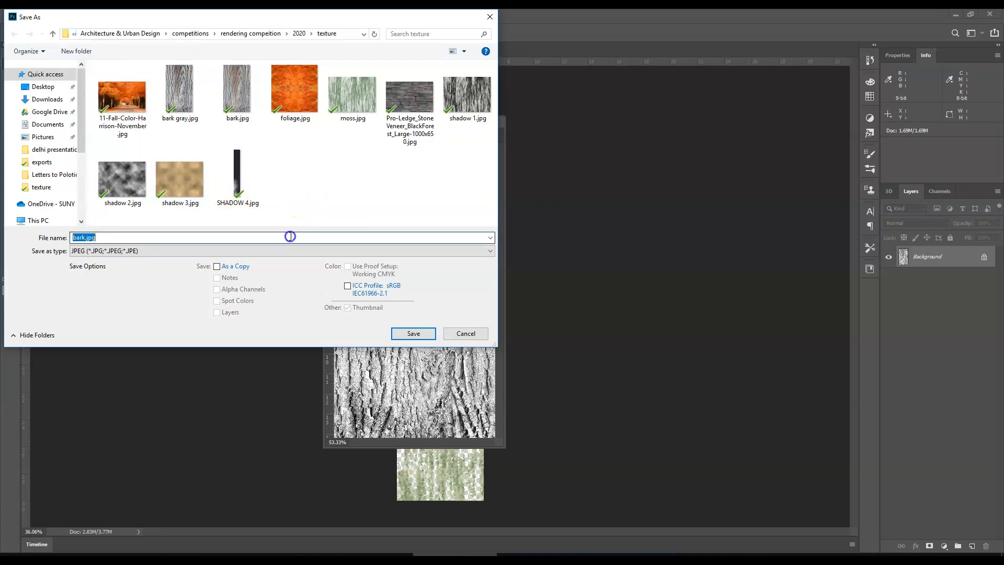
pyautogui.click(84, 238)
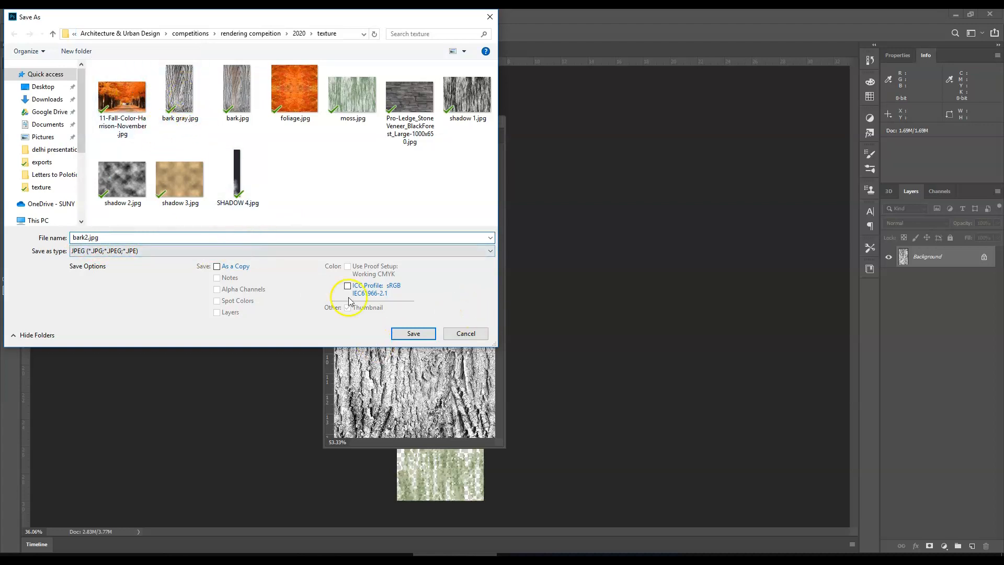
pyautogui.click(413, 334)
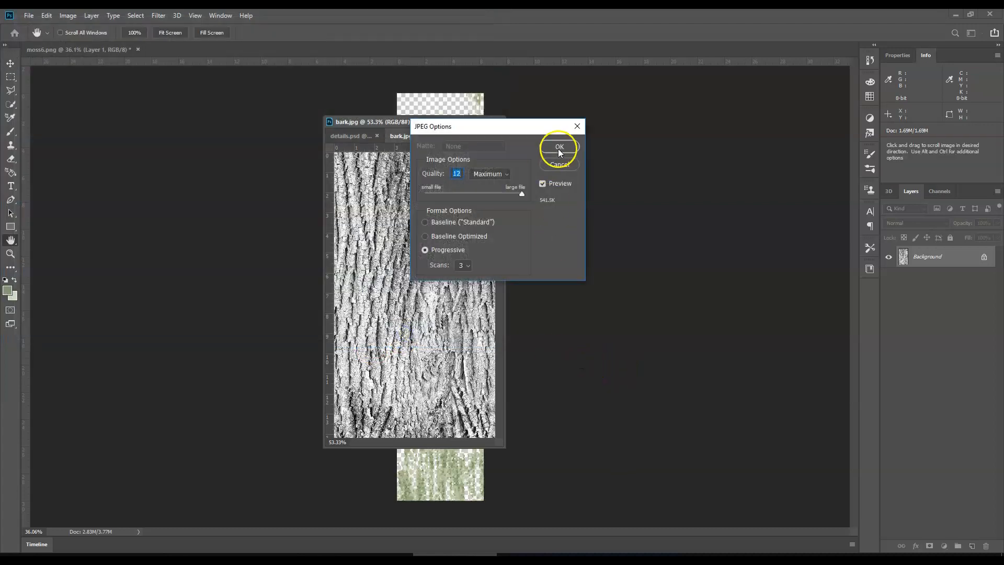
pyautogui.click(559, 148)
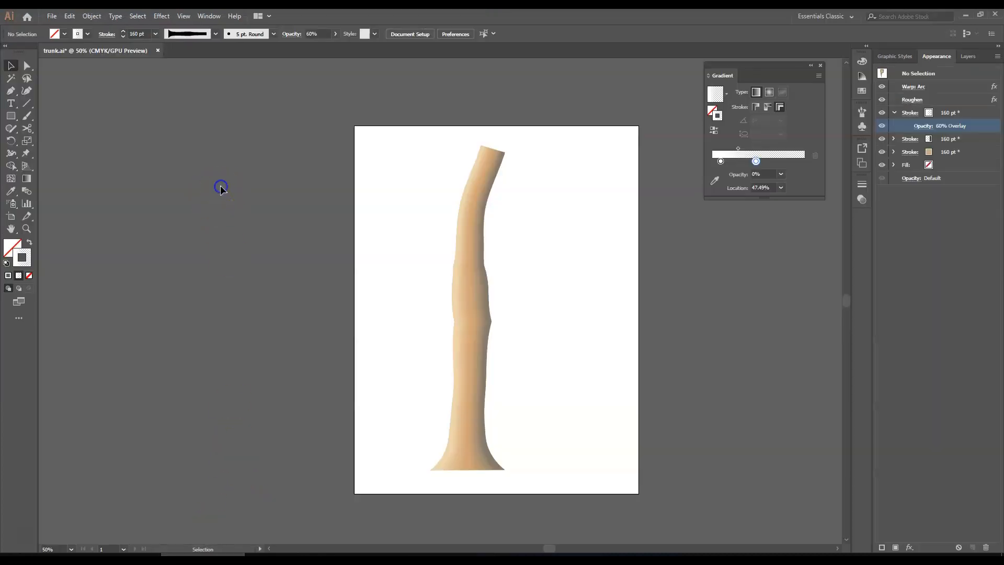
# Start placing a file and browse to the texture folder inside competitions, rendering compeition, 2020
pyautogui.click(52, 16)
pyautogui.click(74, 183)
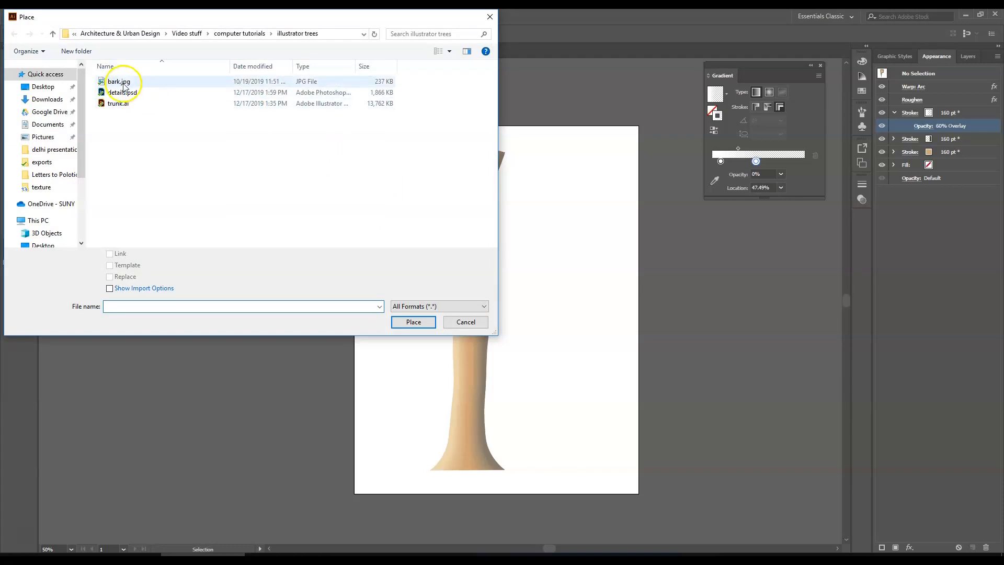
pyautogui.moveTo(205, 16); pyautogui.dragTo(332, 61)
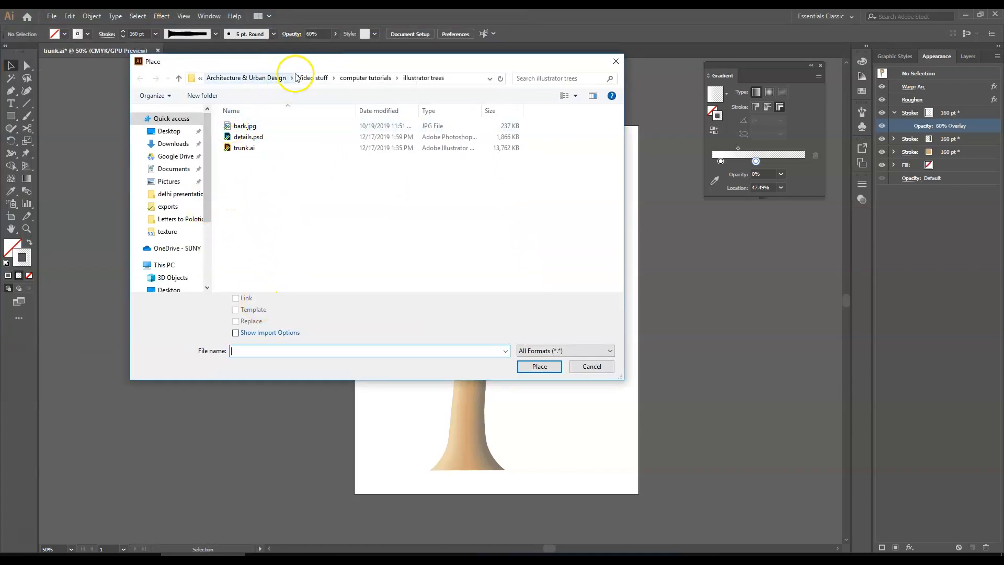
pyautogui.click(272, 78)
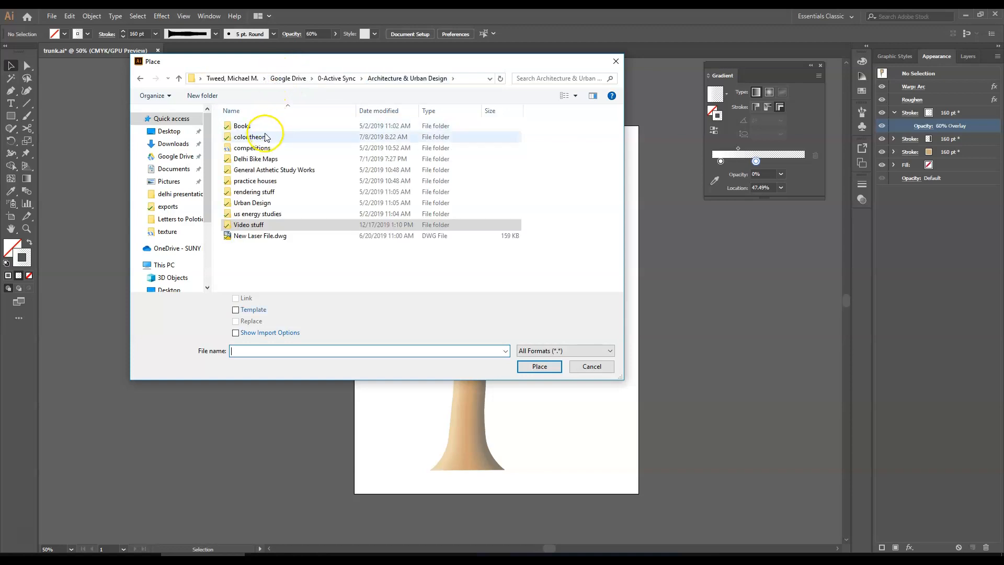
pyautogui.doubleClick(253, 148)
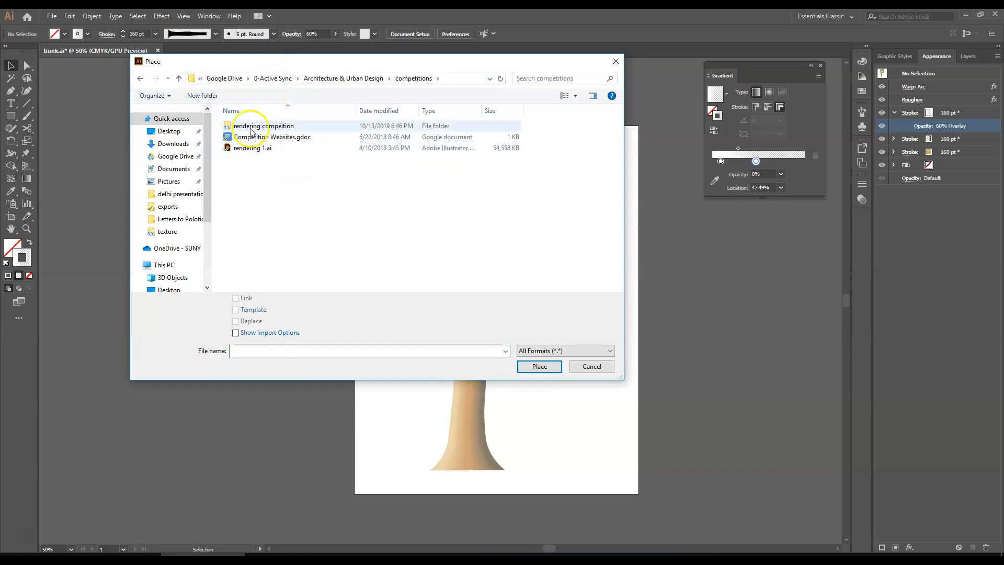
pyautogui.doubleClick(251, 126)
pyautogui.doubleClick(246, 137)
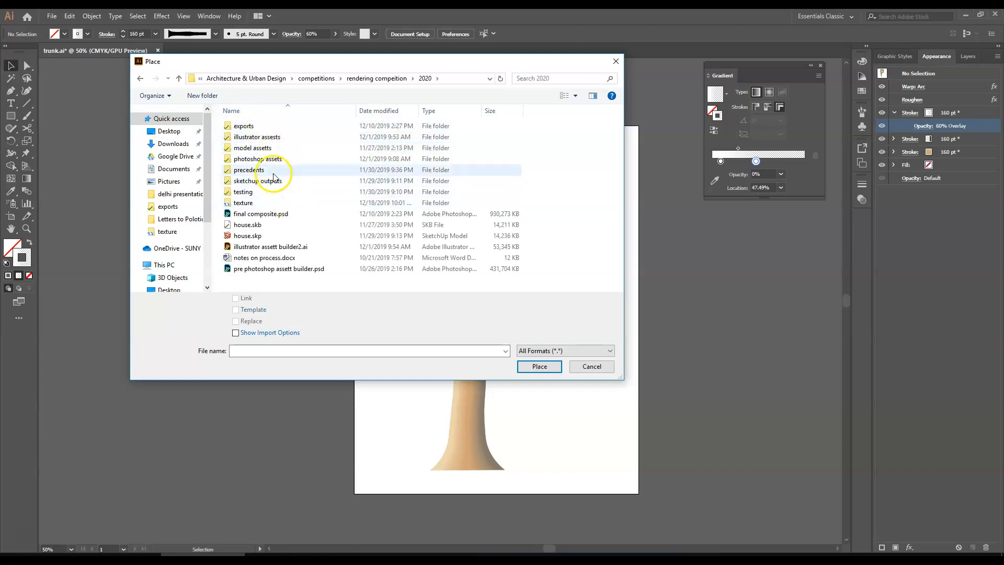
pyautogui.click(262, 138)
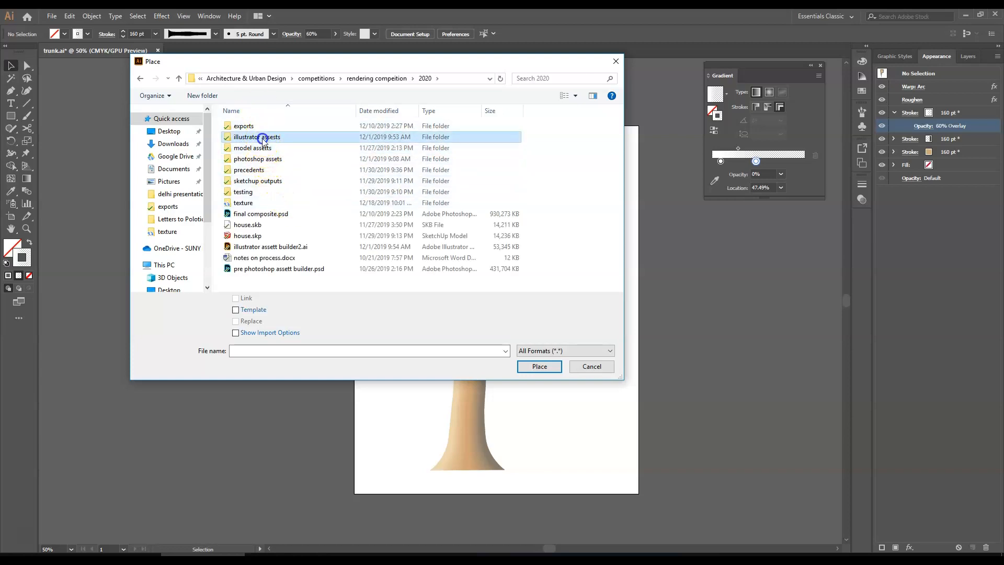
pyautogui.doubleClick(263, 139)
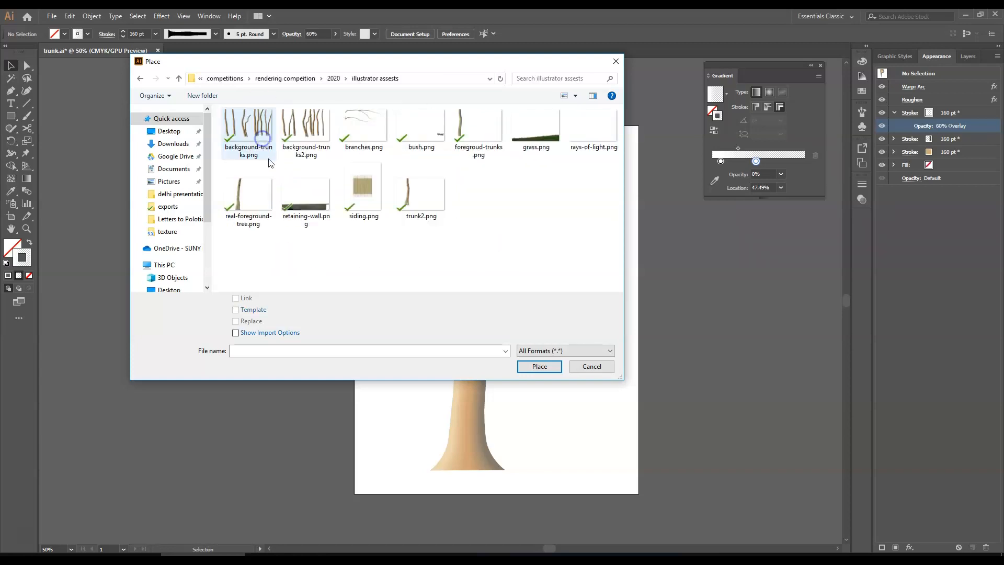
pyautogui.click(332, 76)
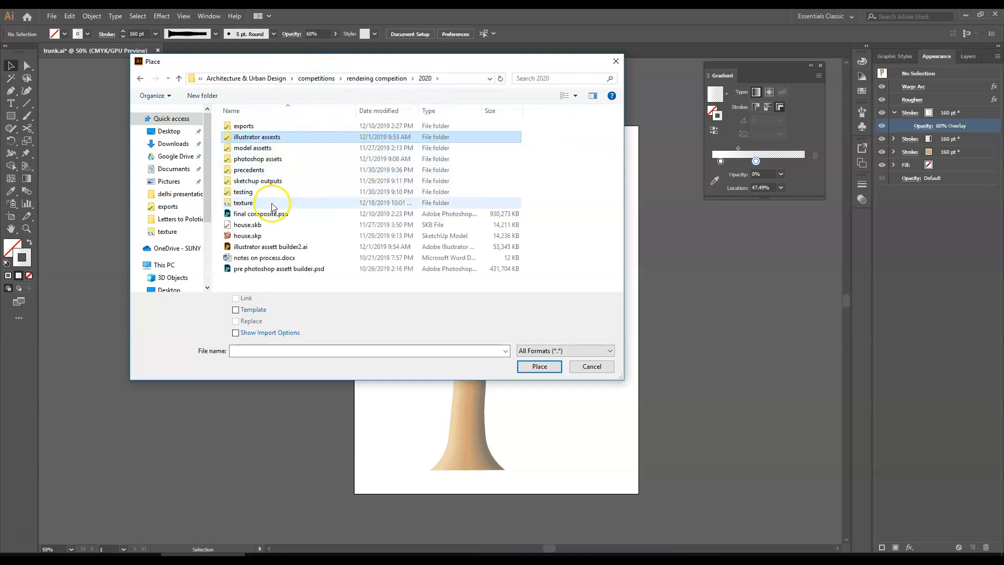
pyautogui.doubleClick(256, 202)
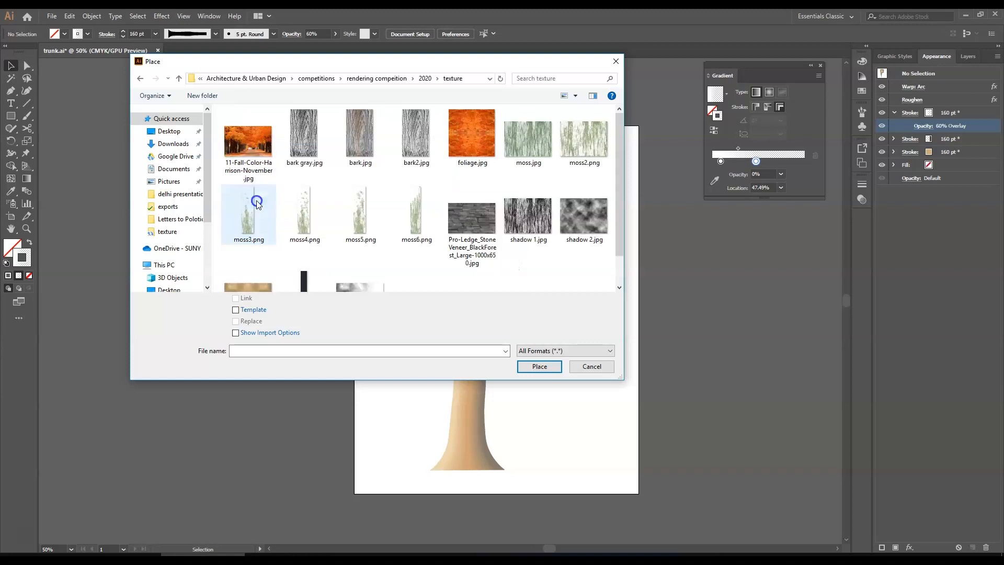
# Place bark gray.jpg beside the artboard as an embedded image, with linking turned off
pyautogui.doubleClick(305, 133)
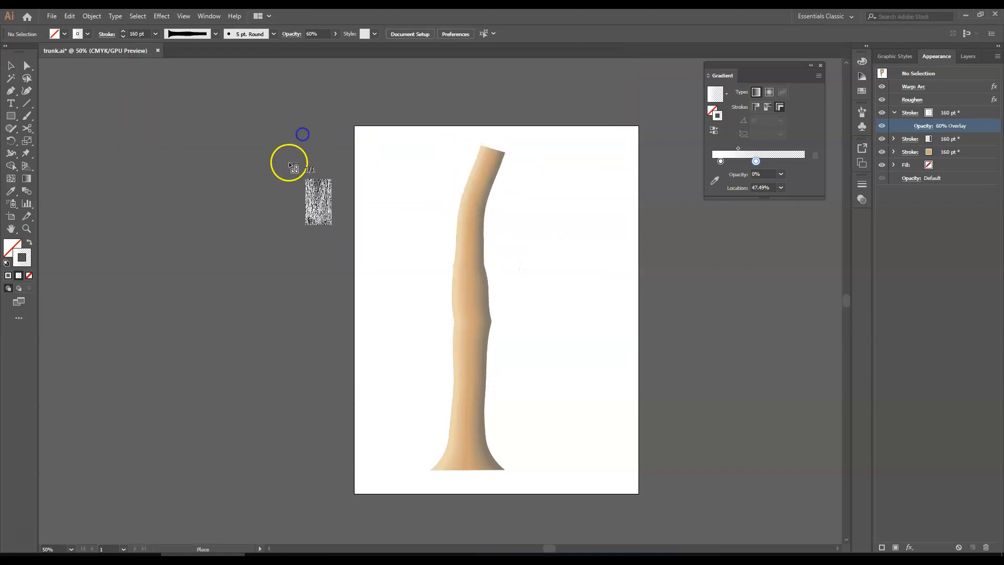
pyautogui.press('Escape')
pyautogui.click(52, 16)
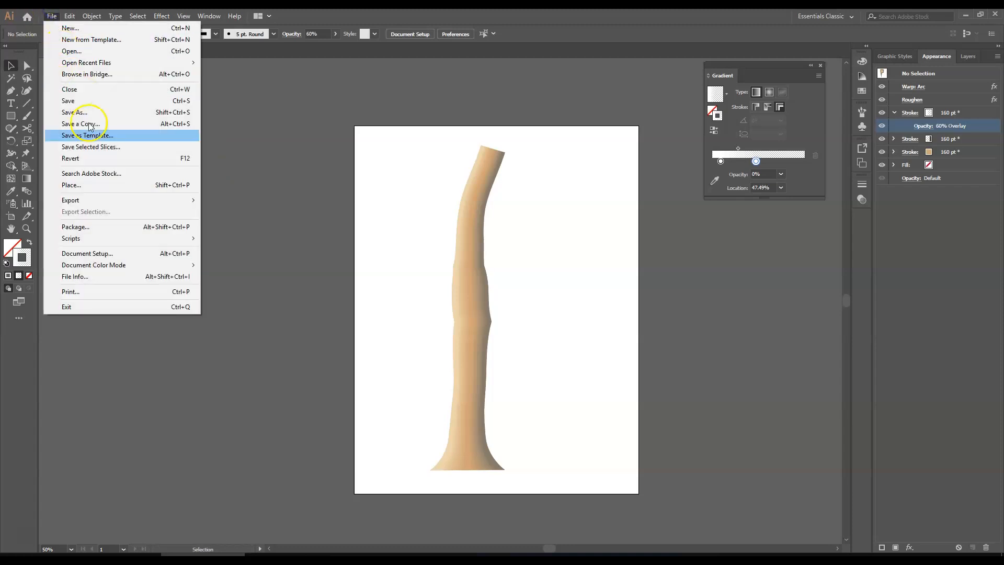
pyautogui.click(88, 187)
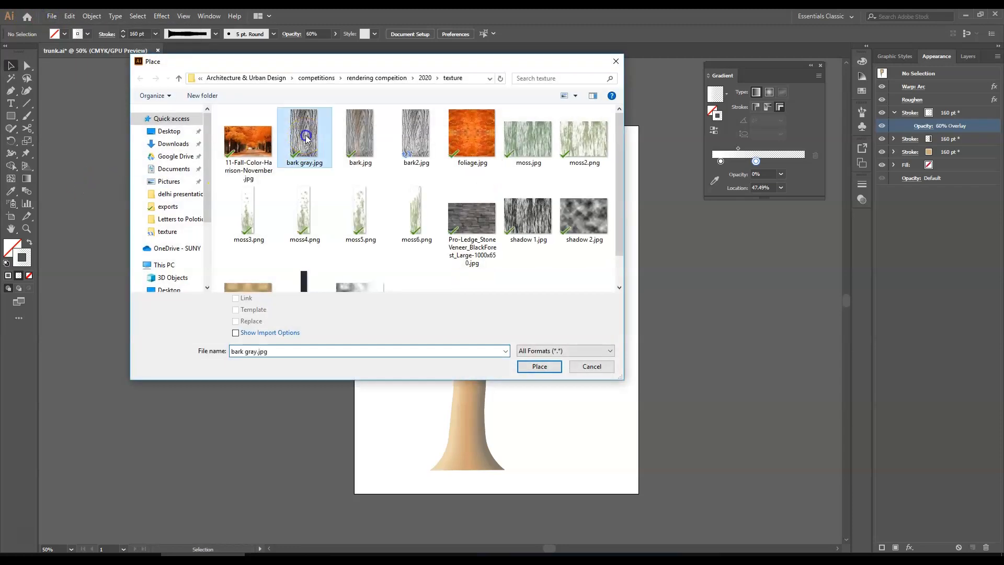
pyautogui.click(236, 299)
pyautogui.click(235, 299)
pyautogui.click(235, 299)
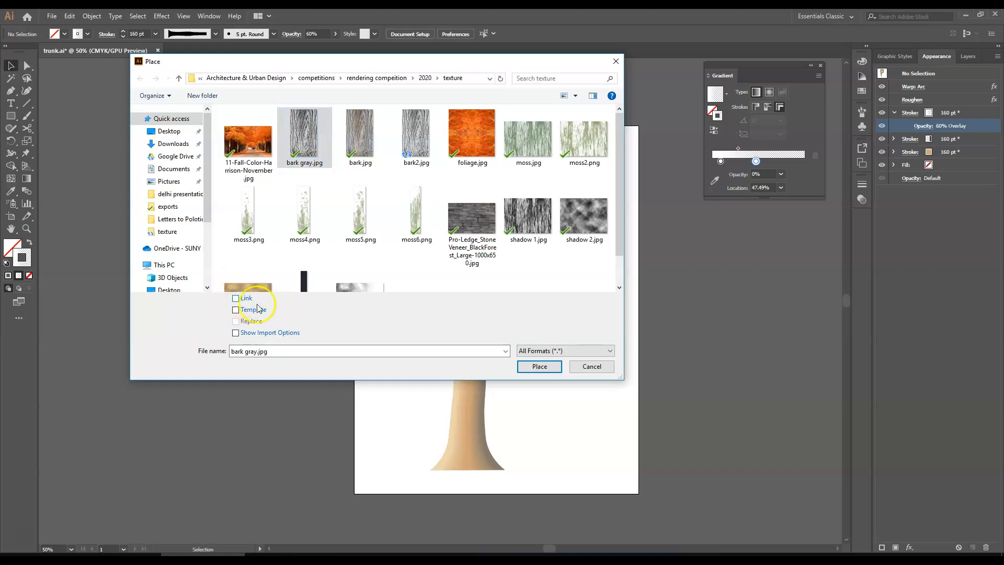
pyautogui.click(534, 368)
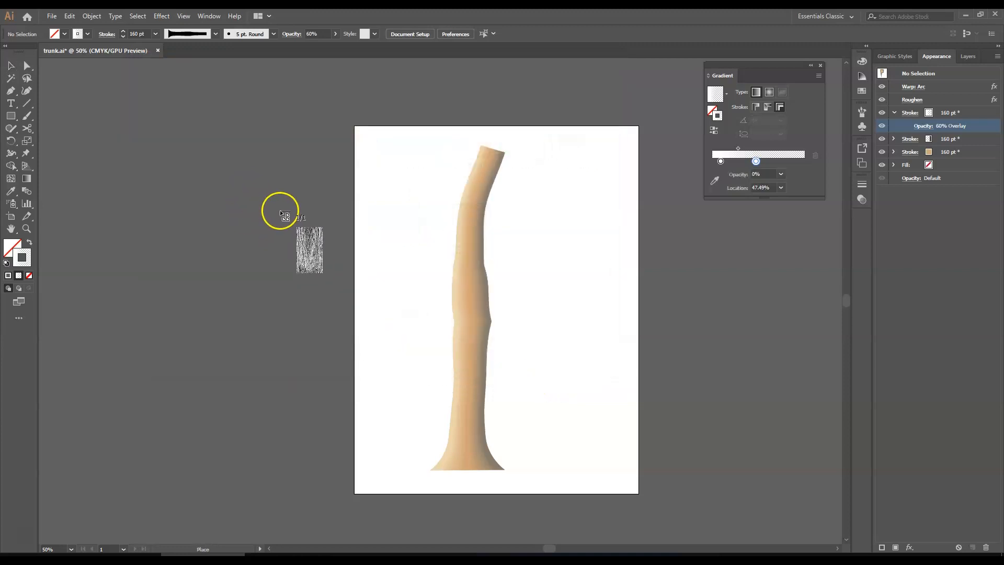
pyautogui.click(280, 210)
# Scale the bark image down to about 1.11 by 1.97 in and position it over the middle of the trunk
pyautogui.moveTo(395, 331); pyautogui.dragTo(281, 193)
pyautogui.moveTo(166, 72); pyautogui.dragTo(166, 72)
pyautogui.moveTo(197, 112); pyautogui.dragTo(372, 269)
pyautogui.moveTo(400, 472); pyautogui.dragTo(454, 403)
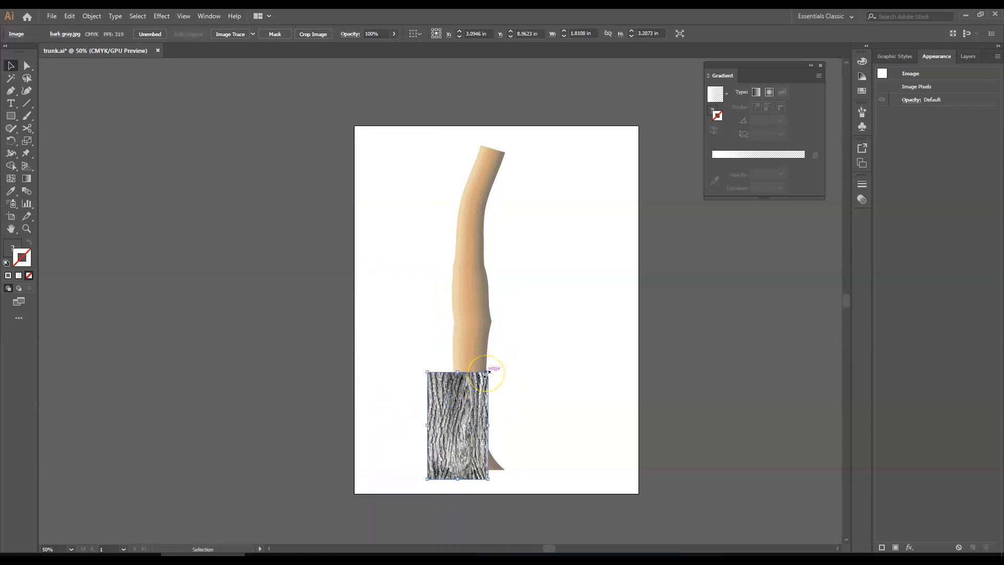
pyautogui.moveTo(486, 373); pyautogui.dragTo(489, 315)
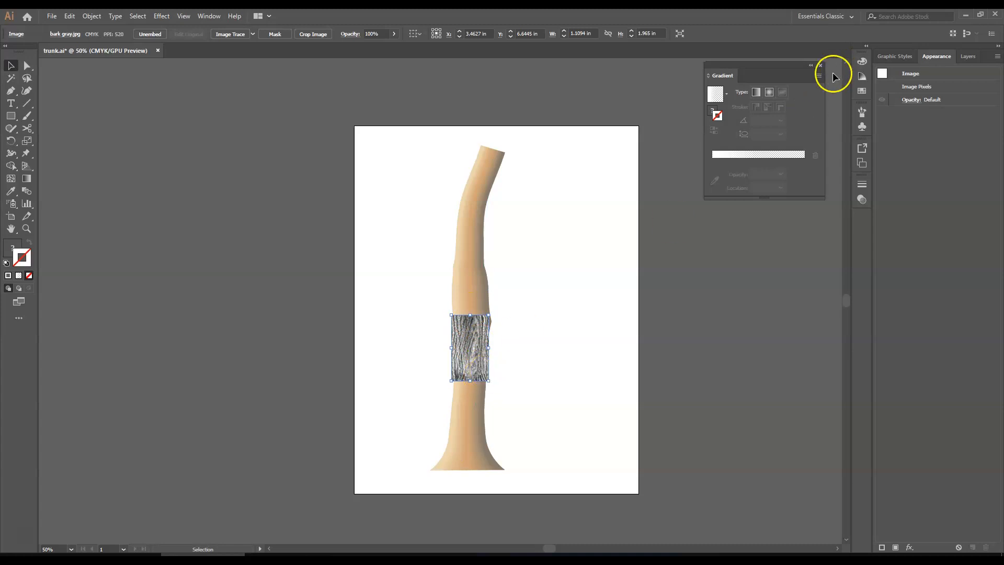
# Float the Swatches panel on its own over the empty workspace beside the artboard
pyautogui.click(862, 92)
pyautogui.moveTo(805, 58); pyautogui.dragTo(711, 244)
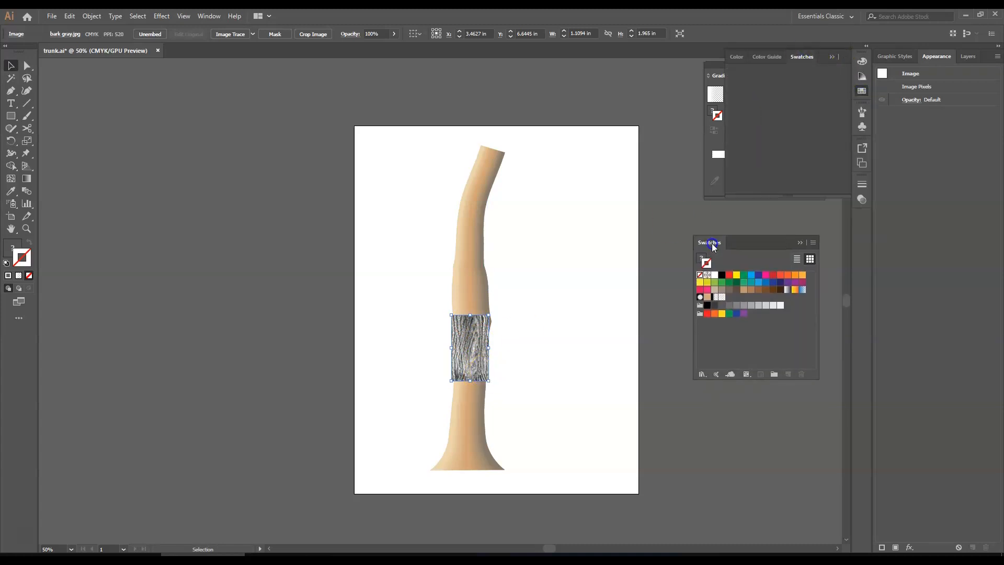
pyautogui.click(831, 57)
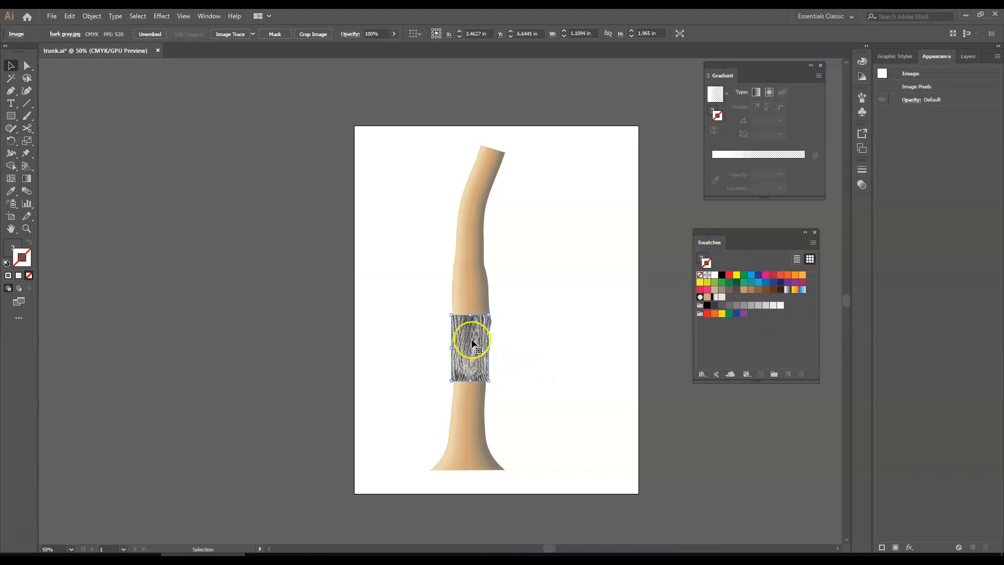
# Add the bark image to the swatches as a pattern, then delete the placed image from the artboard
pyautogui.moveTo(486, 341); pyautogui.dragTo(730, 297)
pyautogui.click(547, 293)
pyautogui.click(467, 352)
pyautogui.press('Delete')
# Duplicate the trunk path's tan base stroke and apply the bark pattern swatch to the upper copy
pyautogui.click(476, 350)
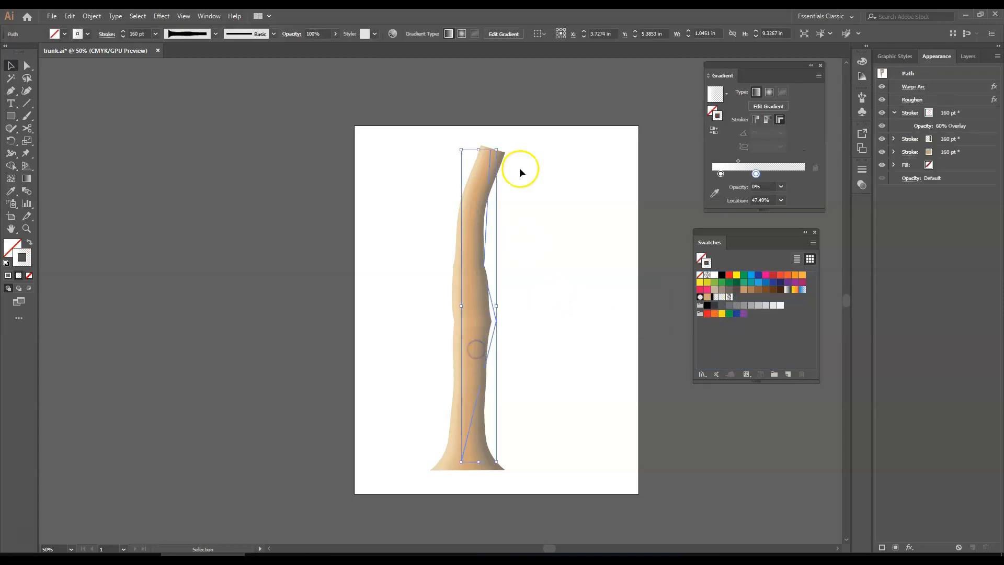
pyautogui.click(972, 153)
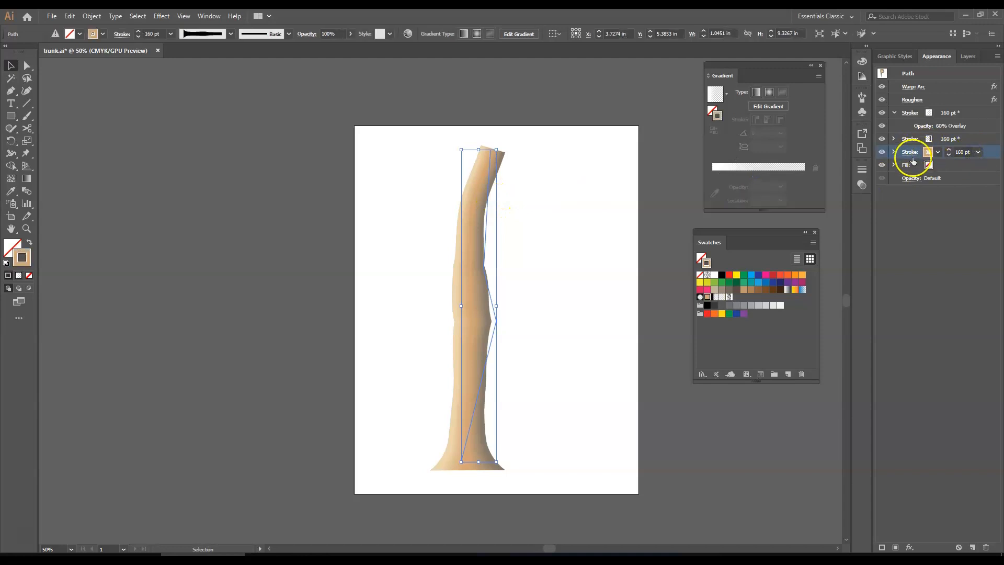
pyautogui.click(972, 547)
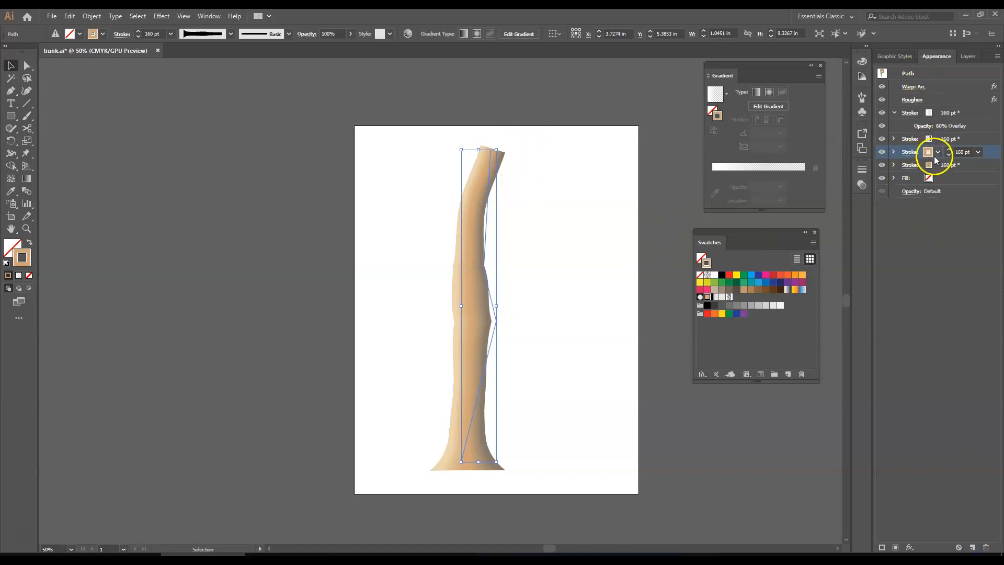
pyautogui.click(730, 297)
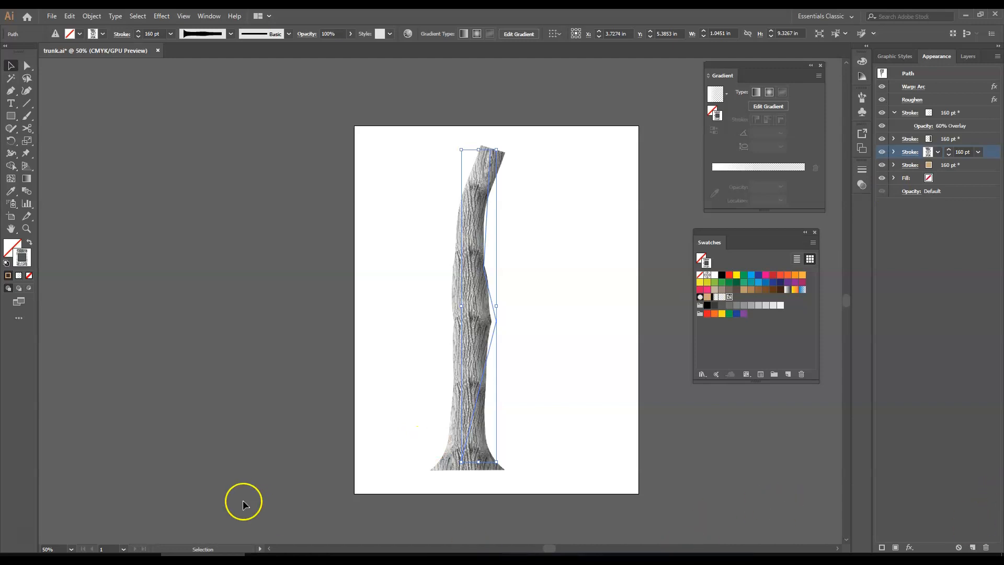
pyautogui.hotkey('alt', 'Tab')
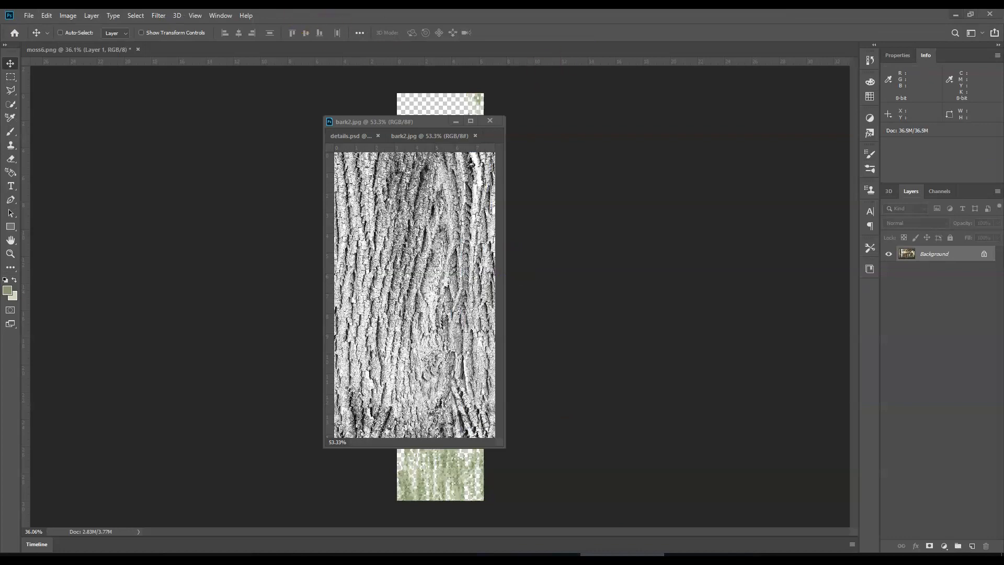
pyautogui.hotkey('alt', 'Tab')
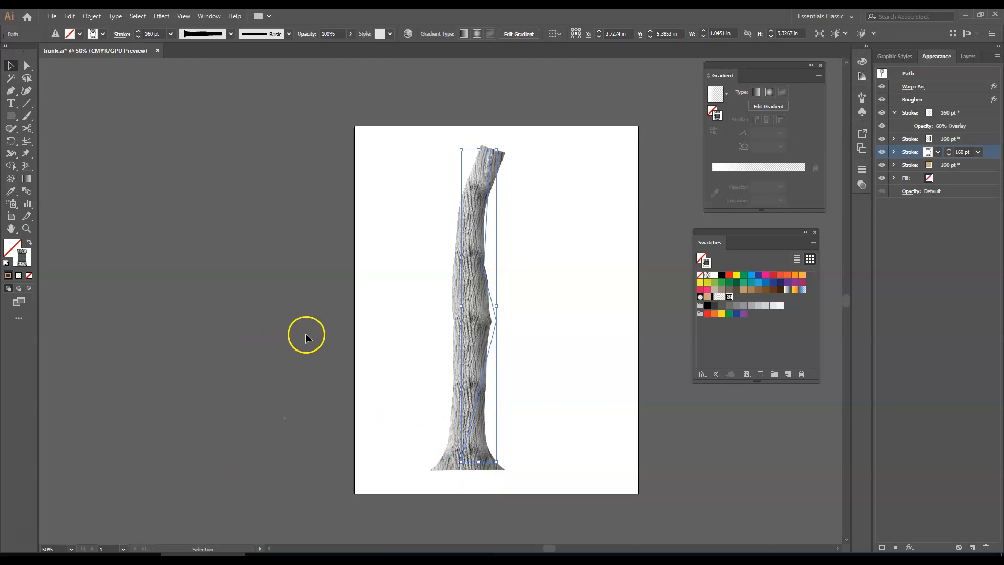
pyautogui.moveTo(454, 557)
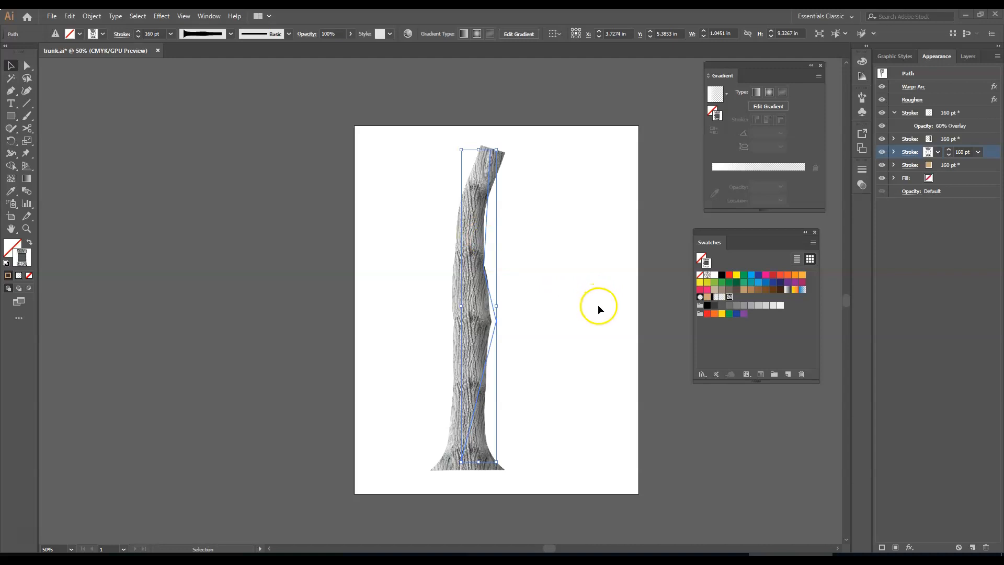
# Blend the bark pattern stroke with Multiply at 44% opacity and move it above the dark shading gradient stroke
pyautogui.click(895, 152)
pyautogui.click(917, 166)
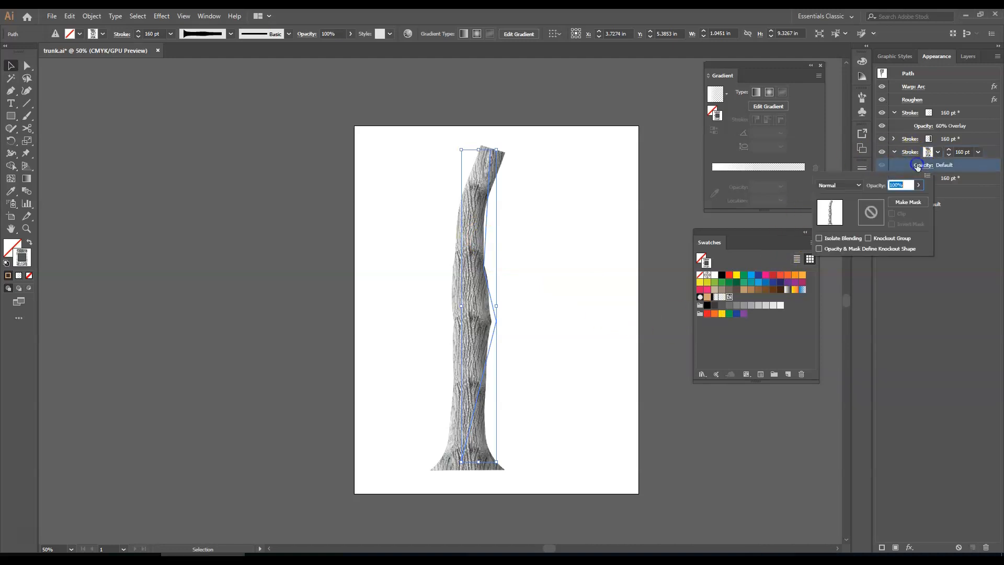
pyautogui.click(859, 186)
pyautogui.click(850, 222)
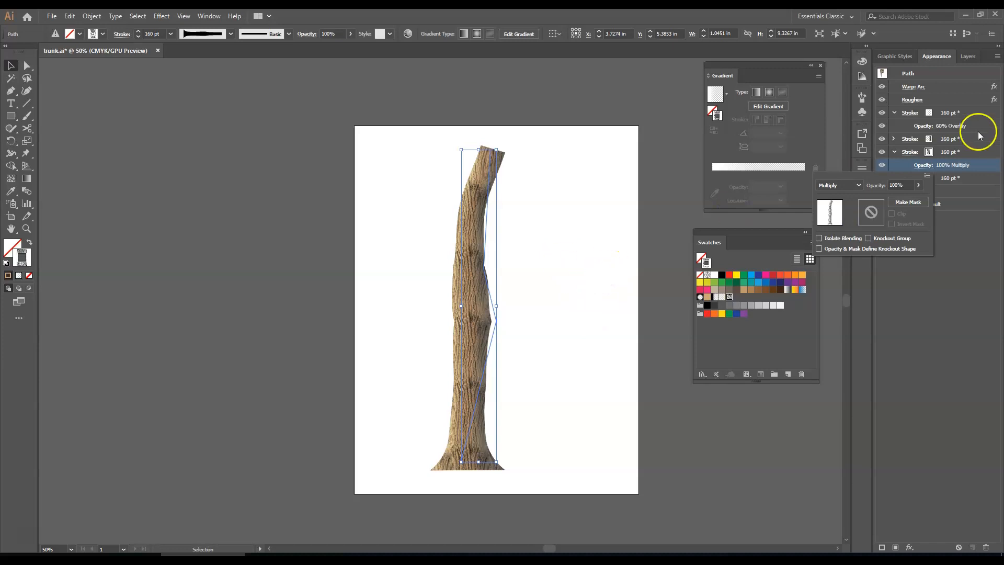
pyautogui.click(920, 183)
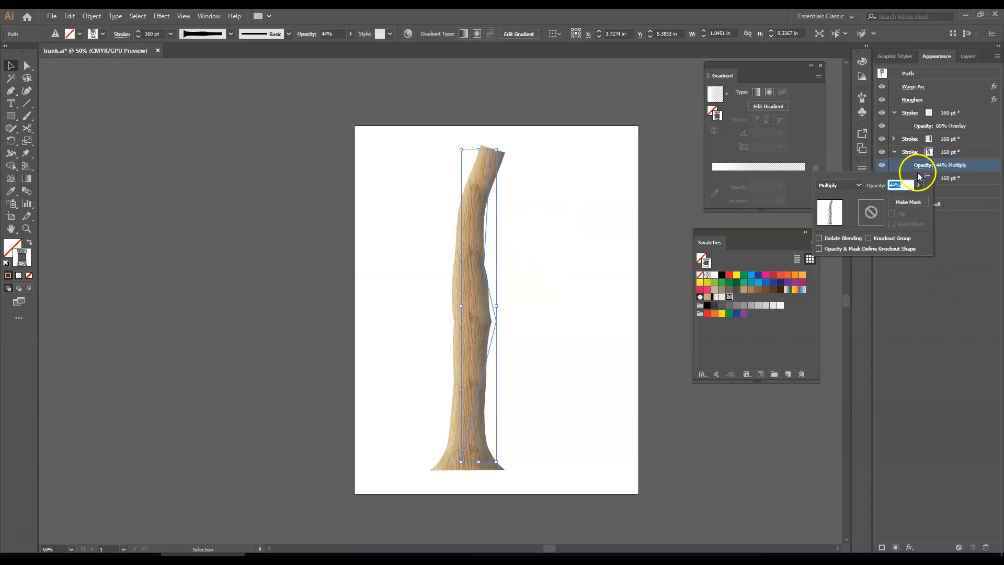
pyautogui.click(976, 165)
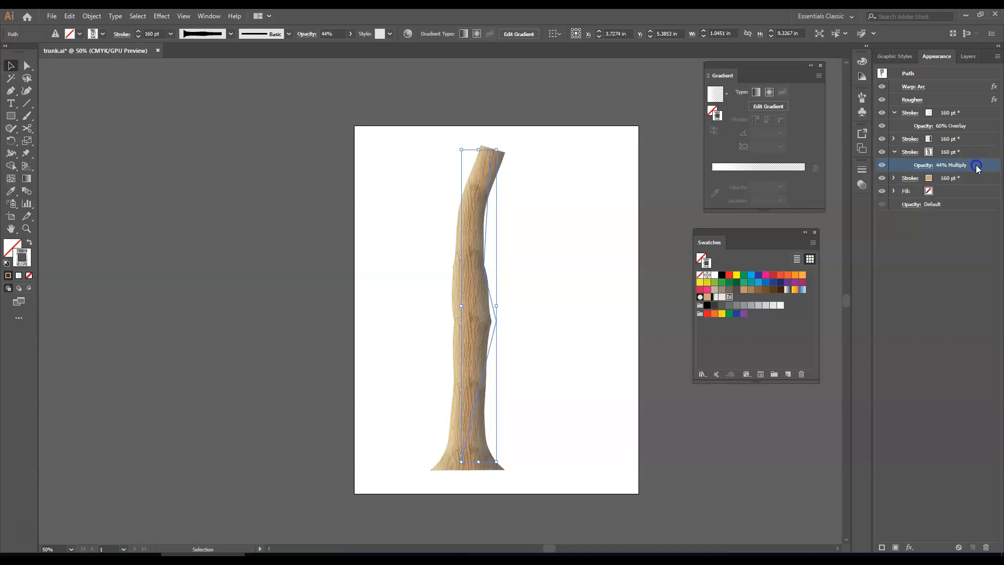
pyautogui.click(976, 153)
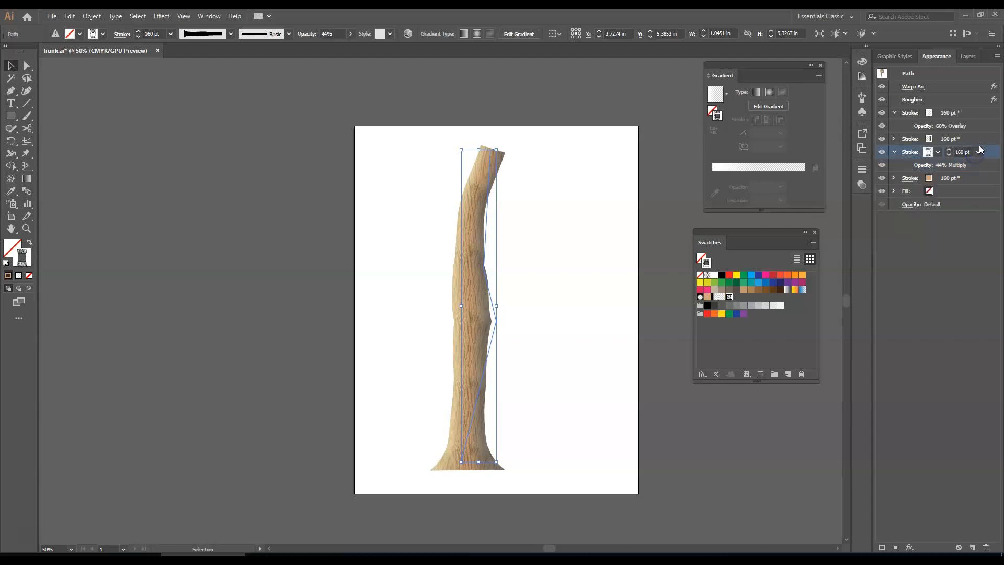
pyautogui.click(994, 137)
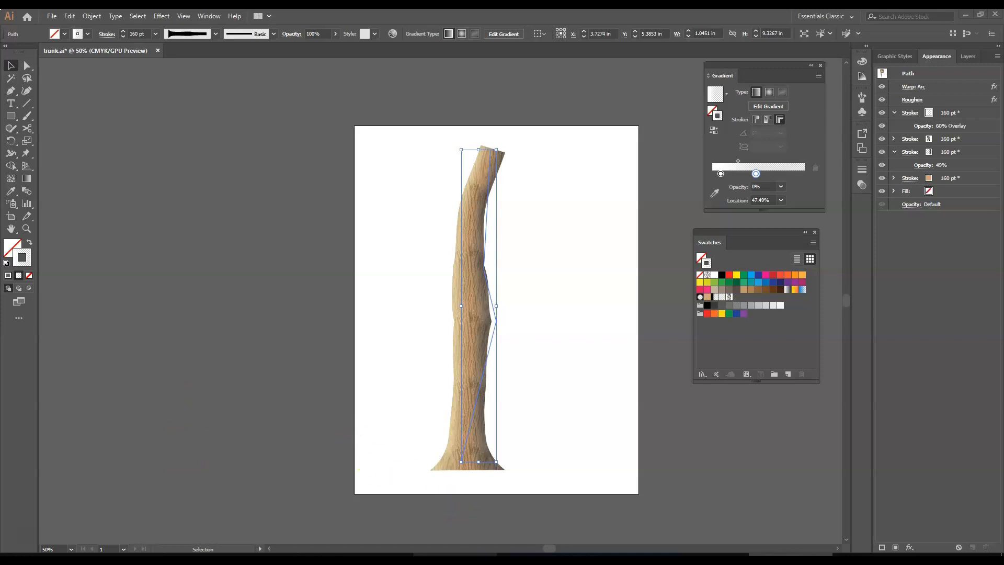
# Switch to Photoshop, create a 6 × 30 inch document at 72 pixels/inch, and add an empty layer above the background
pyautogui.click(438, 518)
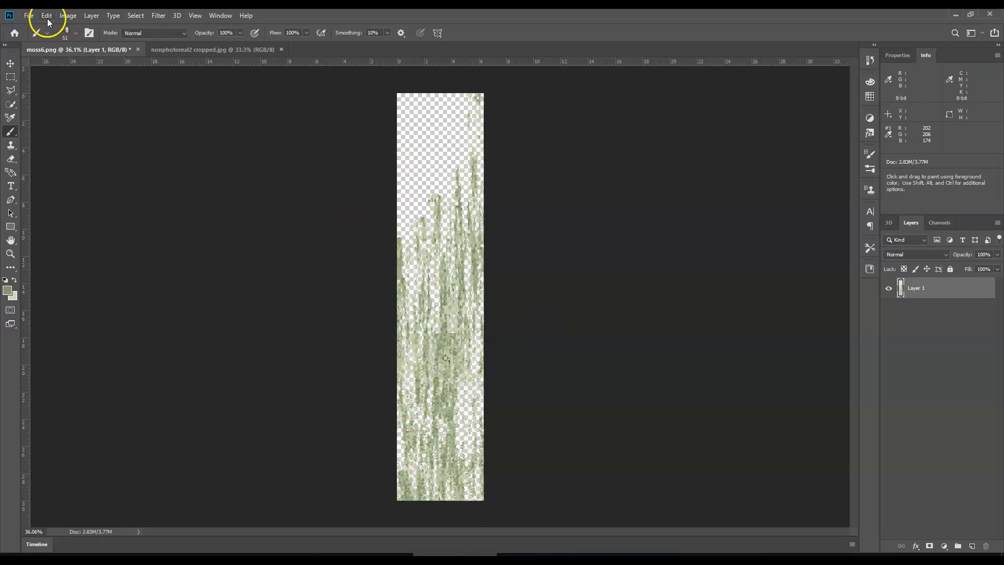
pyautogui.click(29, 15)
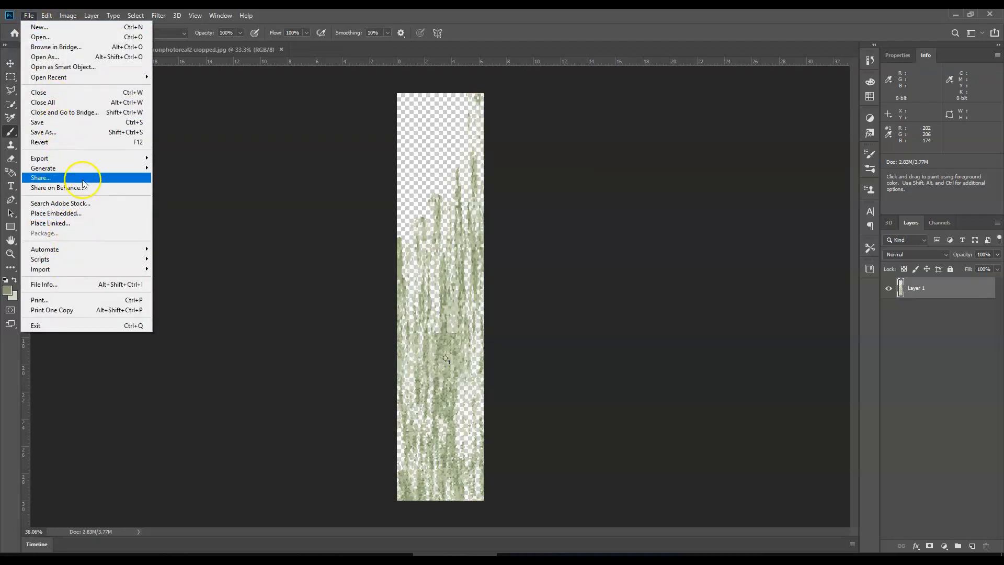
pyautogui.click(39, 27)
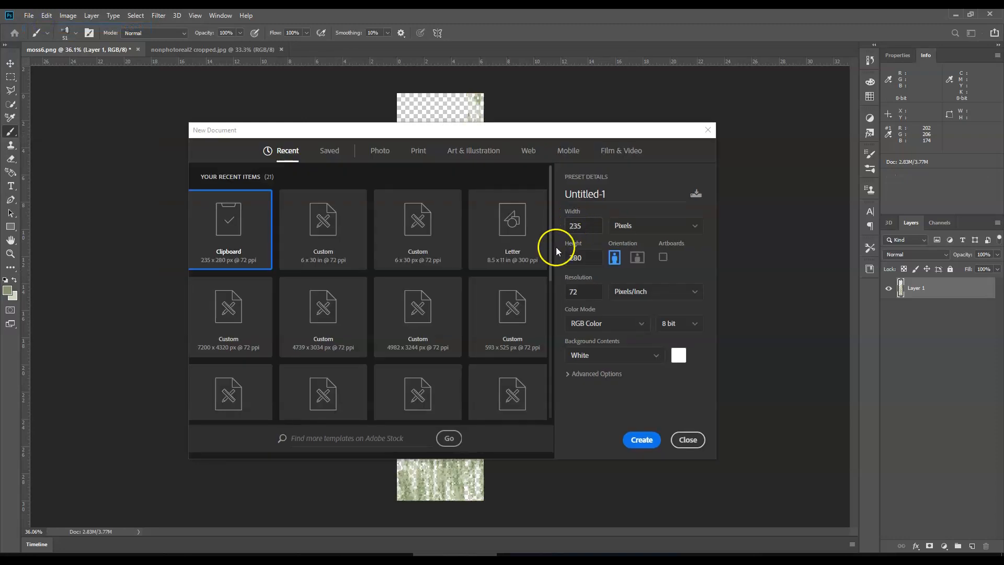
pyautogui.click(614, 224)
pyautogui.click(624, 260)
pyautogui.doubleClick(585, 224)
pyautogui.write('6')
pyautogui.doubleClick(578, 256)
pyautogui.write('30')
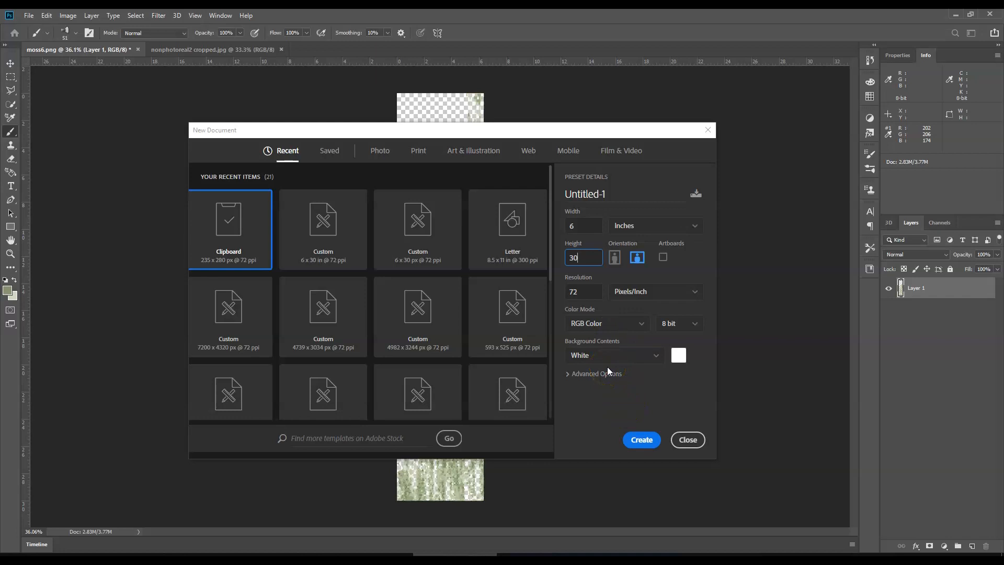
pyautogui.click(640, 442)
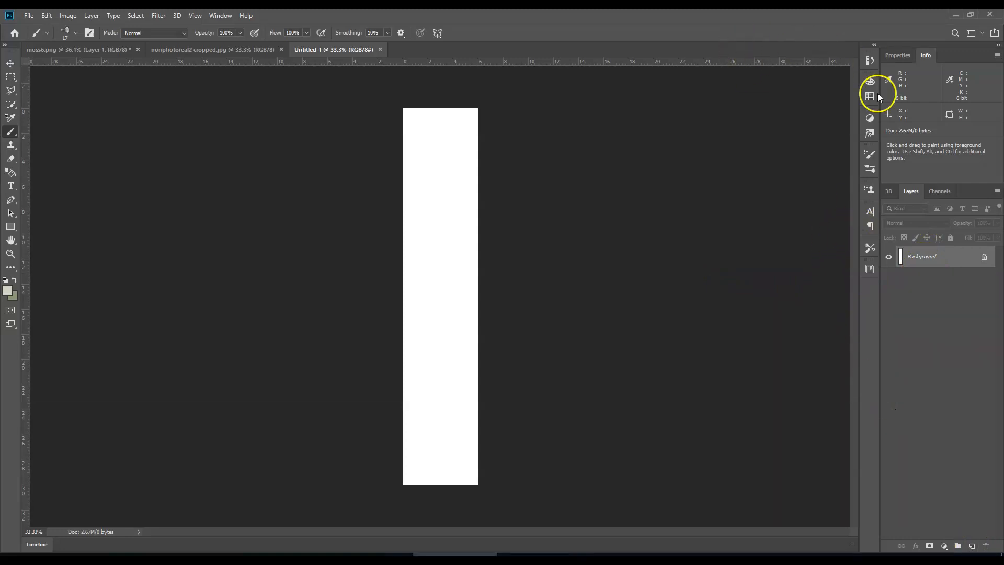
pyautogui.click(972, 547)
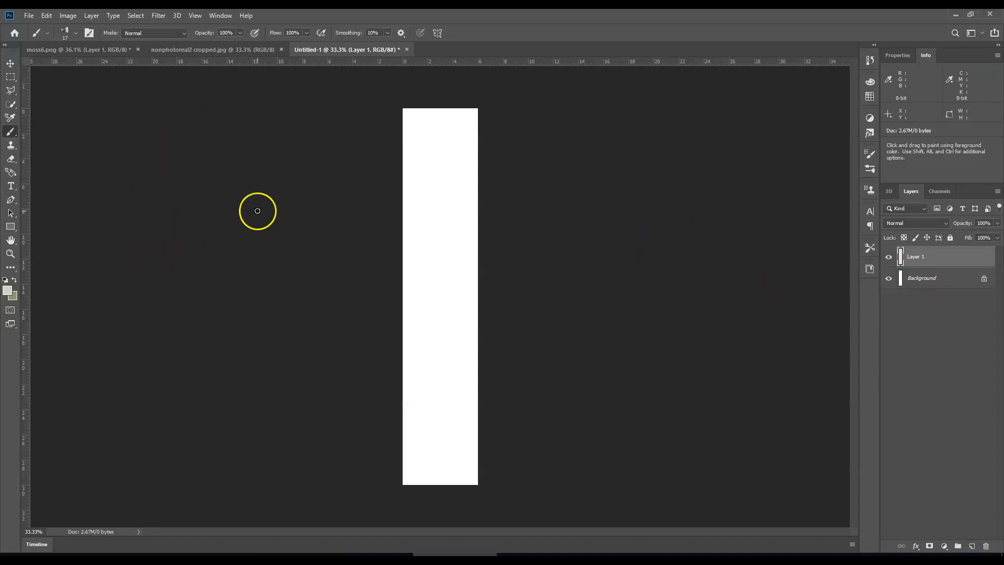
# Check the foreground and background colours in the Color Picker without changing them
pyautogui.click(12, 293)
pyautogui.click(295, 267)
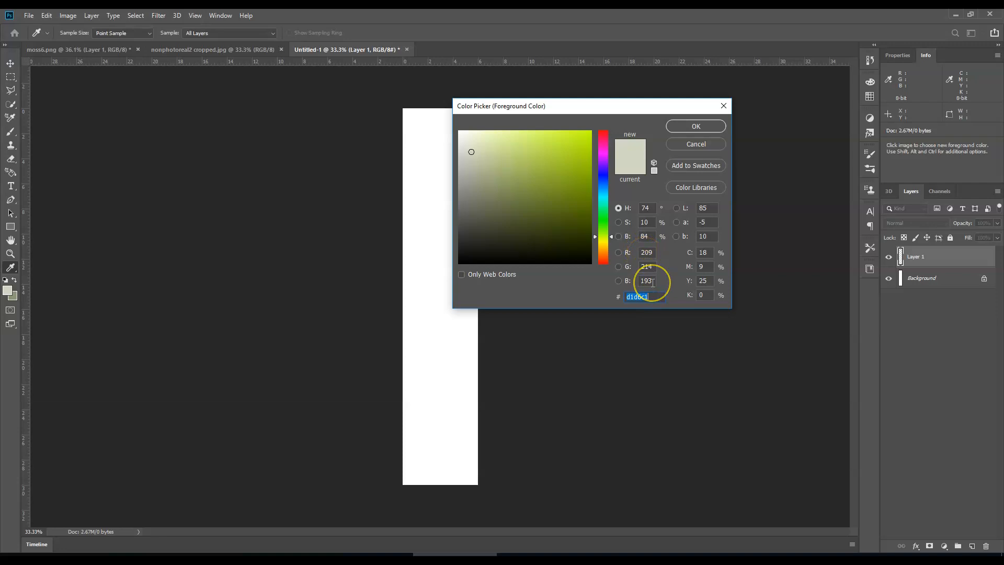
pyautogui.click(691, 146)
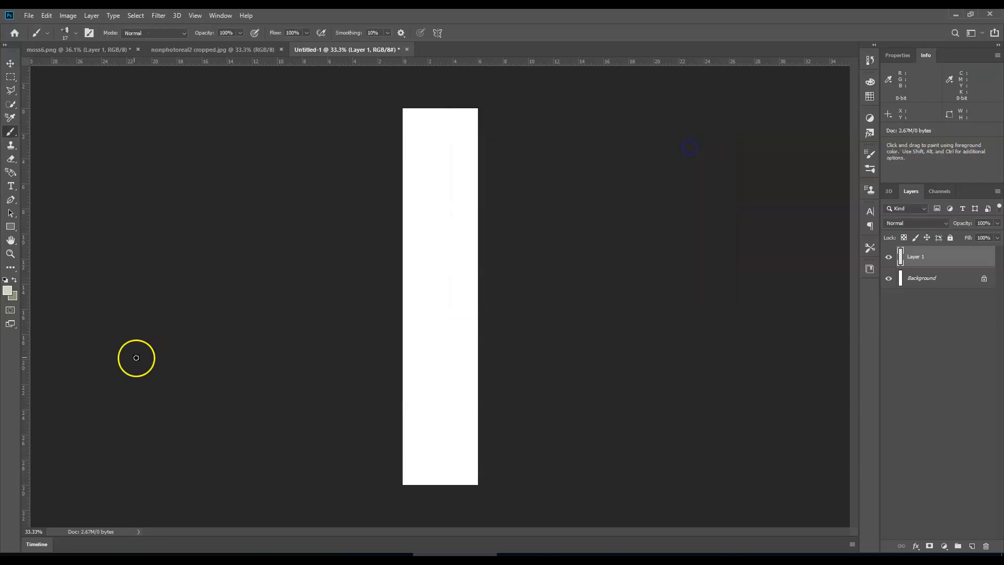
pyautogui.click(15, 295)
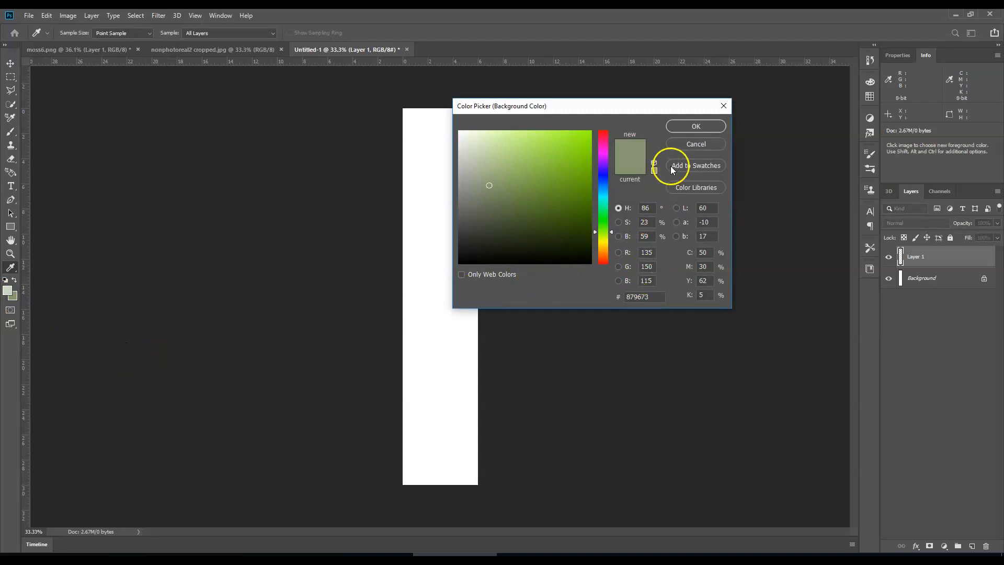
pyautogui.click(678, 144)
pyautogui.press('b')
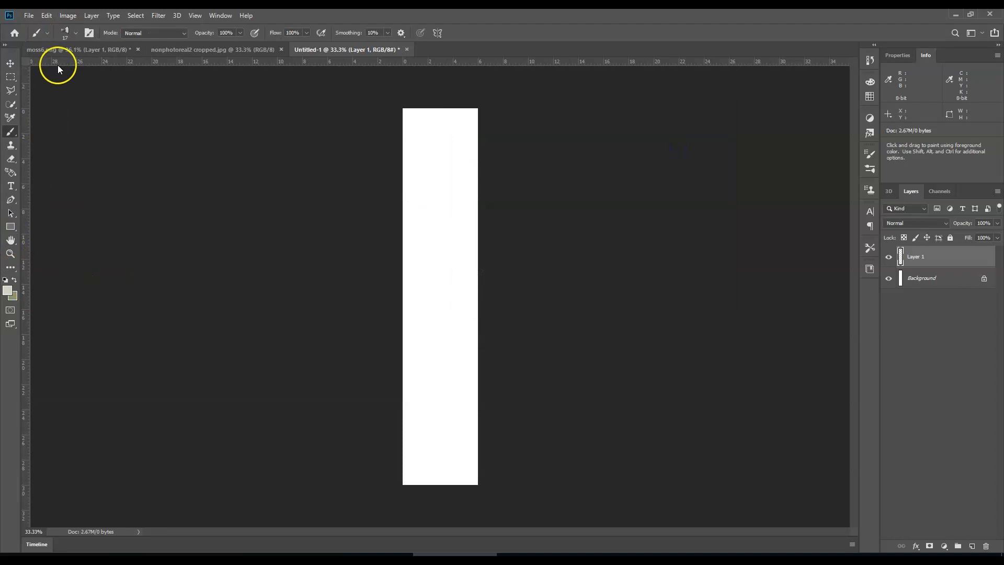
# Set the Round Fan Stiff Thin Bristles brush to 53 px and cover the base of the strip with pale green
pyautogui.click(74, 34)
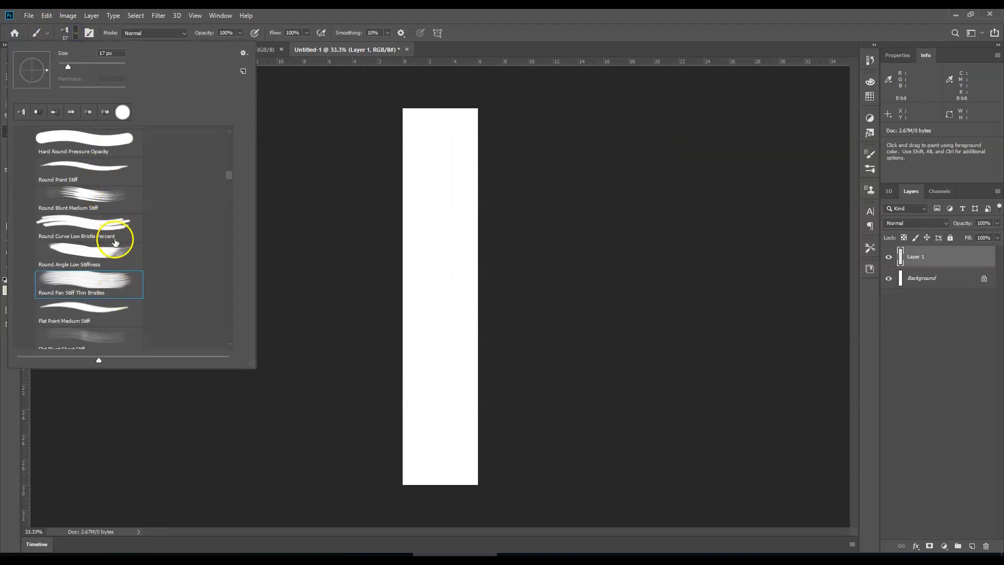
pyautogui.scroll(1, 120, 251)
pyautogui.scroll(4, 119, 252)
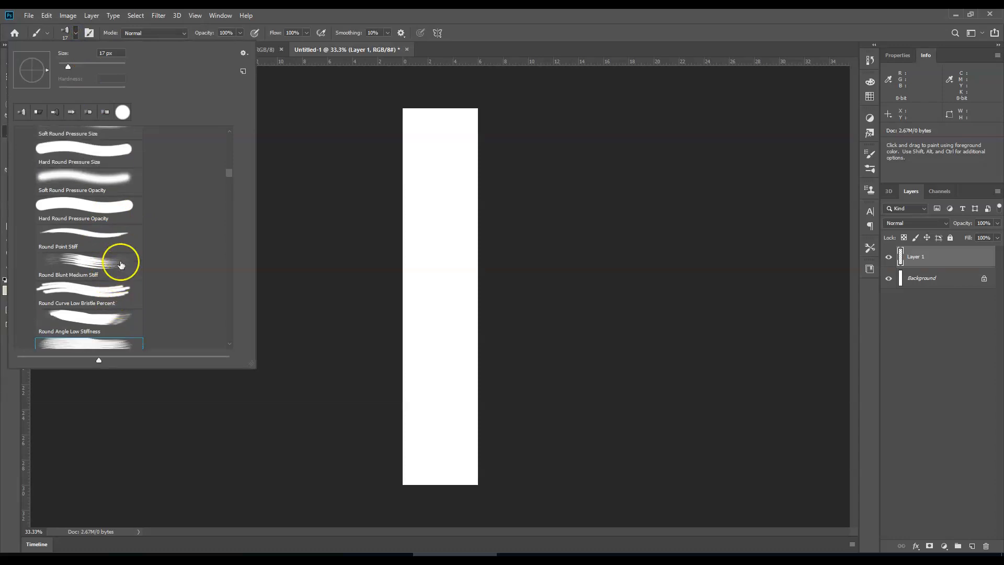
pyautogui.scroll(-3, 120, 262)
pyautogui.moveTo(68, 66); pyautogui.dragTo(82, 63)
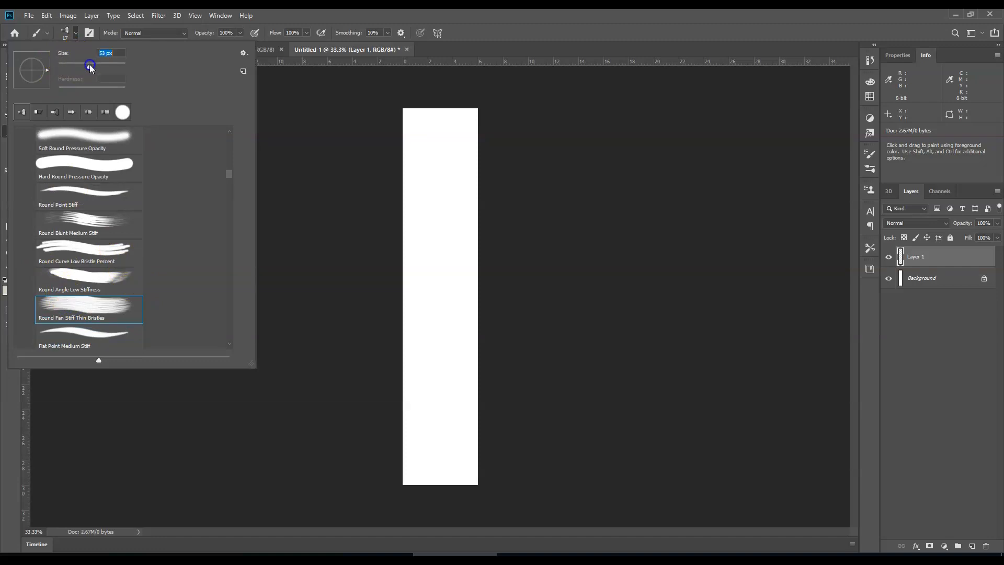
pyautogui.moveTo(408, 419); pyautogui.dragTo(417, 473)
pyautogui.moveTo(407, 437)
pyautogui.mouseDown()
pyautogui.moveTo(432, 490)
pyautogui.moveTo(461, 447)
pyautogui.moveTo(472, 466)
pyautogui.moveTo(466, 486)
pyautogui.moveTo(441, 475)
pyautogui.moveTo(420, 440)
pyautogui.moveTo(439, 472)
pyautogui.moveTo(431, 449)
pyautogui.moveTo(459, 460)
pyautogui.moveTo(475, 443)
pyautogui.moveTo(431, 421)
pyautogui.moveTo(434, 441)
pyautogui.moveTo(419, 335)
pyautogui.mouseUp()
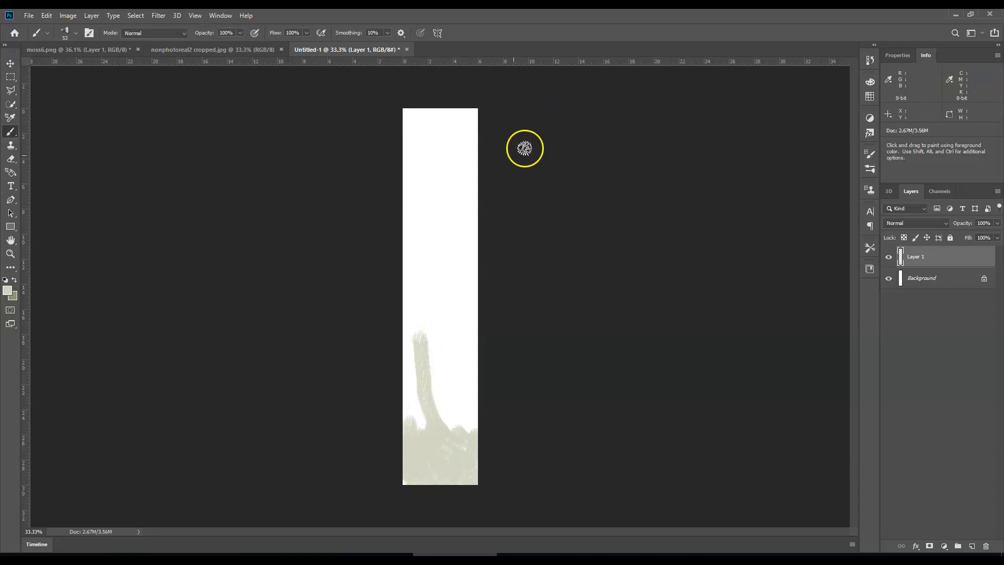
# Paint overlapping vertical pale green strokes up the middle of the strip, thinning out towards its upper end
pyautogui.moveTo(449, 125)
pyautogui.mouseDown()
pyautogui.moveTo(458, 149)
pyautogui.moveTo(449, 288)
pyautogui.moveTo(471, 408)
pyautogui.mouseUp()
pyautogui.moveTo(457, 358)
pyautogui.mouseDown()
pyautogui.moveTo(453, 432)
pyautogui.moveTo(464, 323)
pyautogui.moveTo(453, 294)
pyautogui.mouseUp()
pyautogui.moveTo(447, 332); pyautogui.dragTo(431, 421)
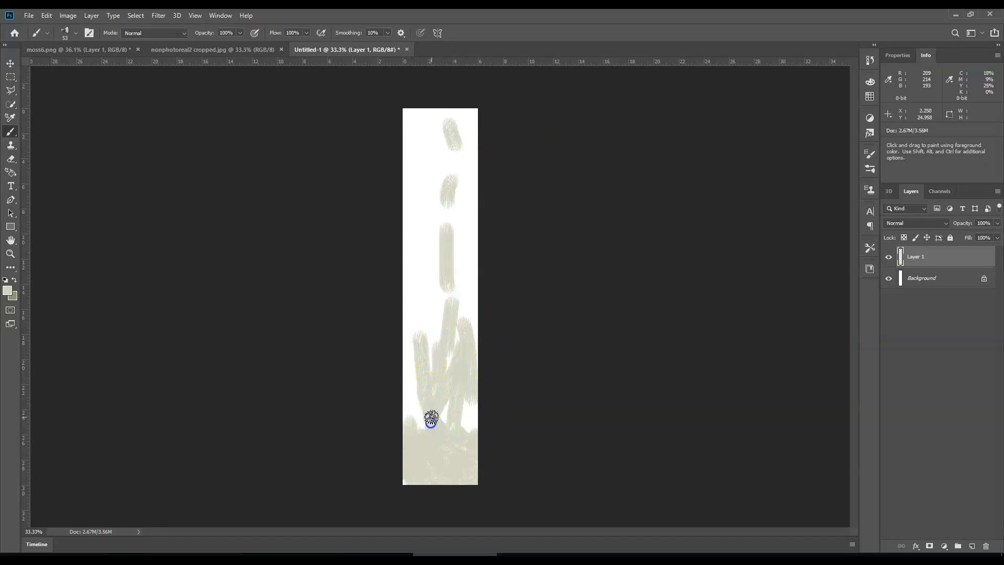
pyautogui.moveTo(442, 361)
pyautogui.mouseDown()
pyautogui.moveTo(430, 318)
pyautogui.moveTo(439, 249)
pyautogui.moveTo(422, 249)
pyautogui.mouseUp()
pyautogui.click(427, 272)
pyautogui.moveTo(460, 285); pyautogui.dragTo(460, 224)
pyautogui.click(446, 193)
pyautogui.click(434, 285)
pyautogui.moveTo(435, 285); pyautogui.dragTo(450, 363)
pyautogui.click(419, 227)
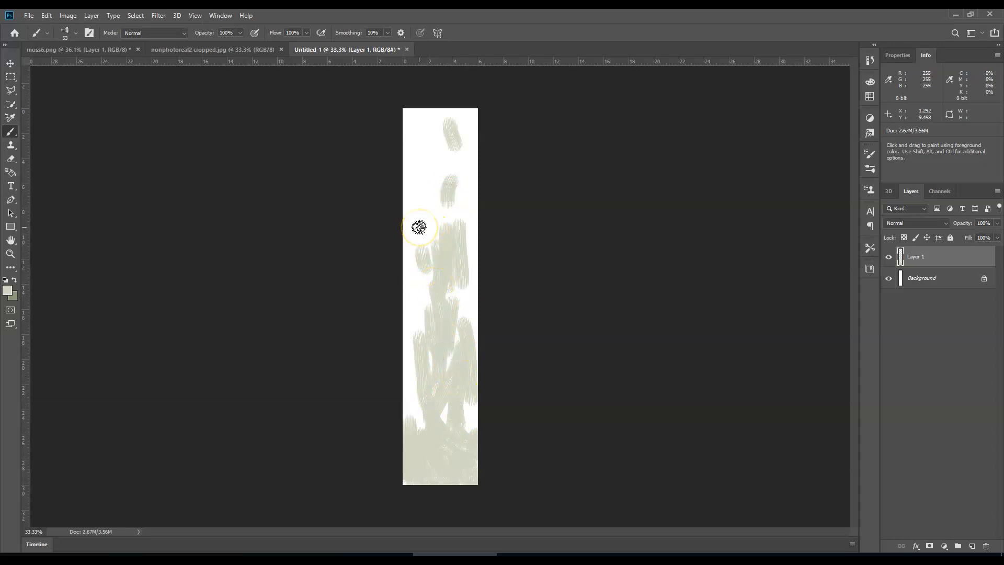
pyautogui.click(340, 207)
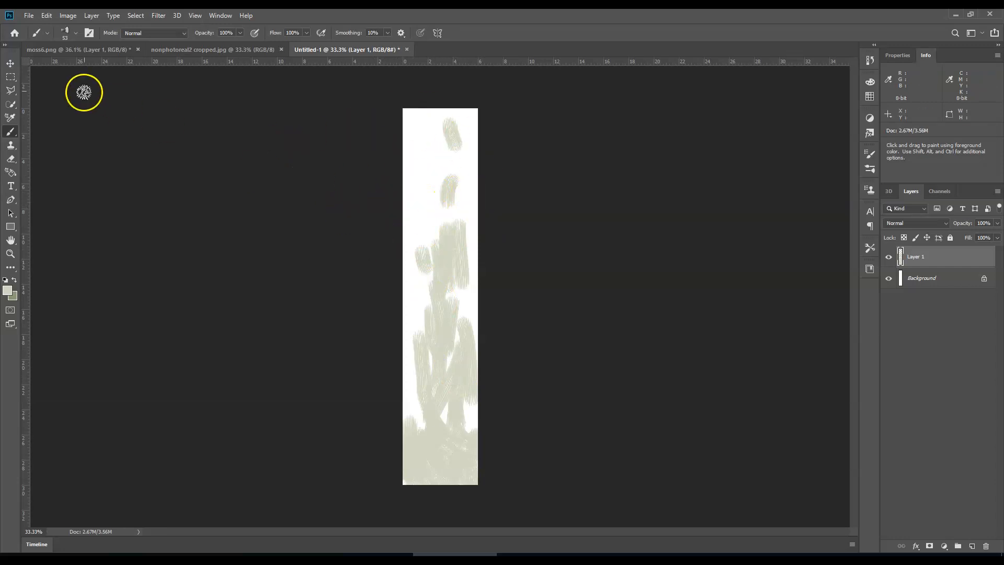
# Reduce the brush to 32 px and add narrower pale green strokes along the strip's upper part and edges
pyautogui.click(76, 33)
pyautogui.moveTo(90, 66); pyautogui.dragTo(82, 67)
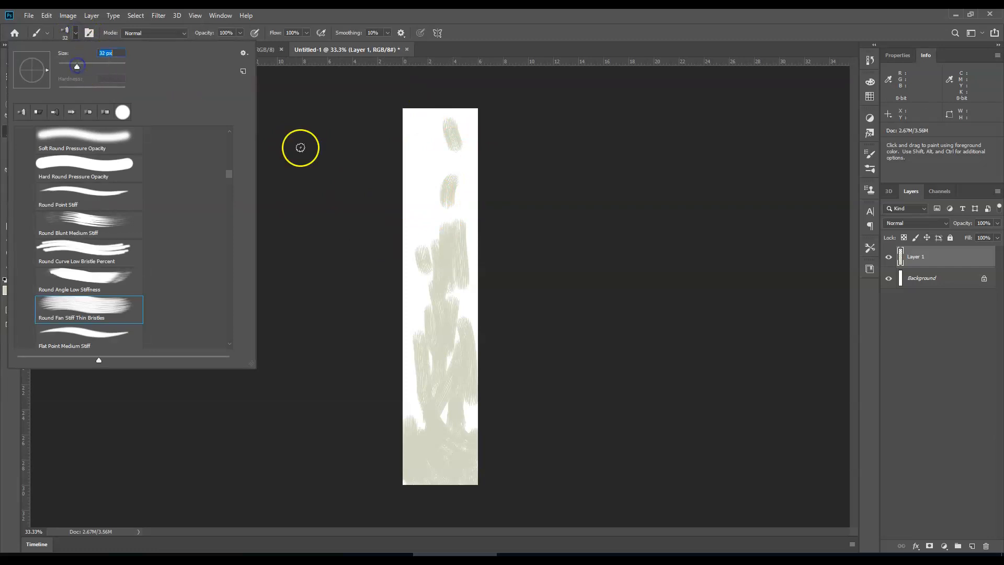
pyautogui.moveTo(427, 118)
pyautogui.mouseDown()
pyautogui.moveTo(471, 208)
pyautogui.moveTo(471, 253)
pyautogui.mouseUp()
pyautogui.moveTo(410, 173); pyautogui.dragTo(435, 262)
pyautogui.moveTo(440, 217); pyautogui.dragTo(442, 245)
pyautogui.moveTo(416, 299)
pyautogui.mouseDown()
pyautogui.moveTo(399, 399)
pyautogui.moveTo(470, 413)
pyautogui.mouseUp()
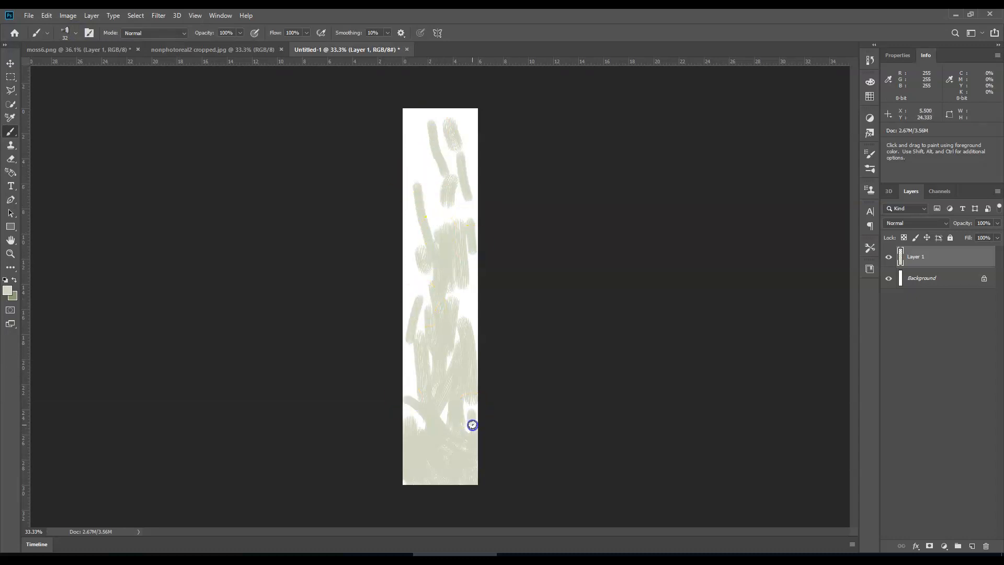
pyautogui.moveTo(471, 316)
pyautogui.mouseDown()
pyautogui.moveTo(419, 143)
pyautogui.moveTo(367, 103)
pyautogui.mouseUp()
pyautogui.moveTo(426, 197); pyautogui.dragTo(457, 238)
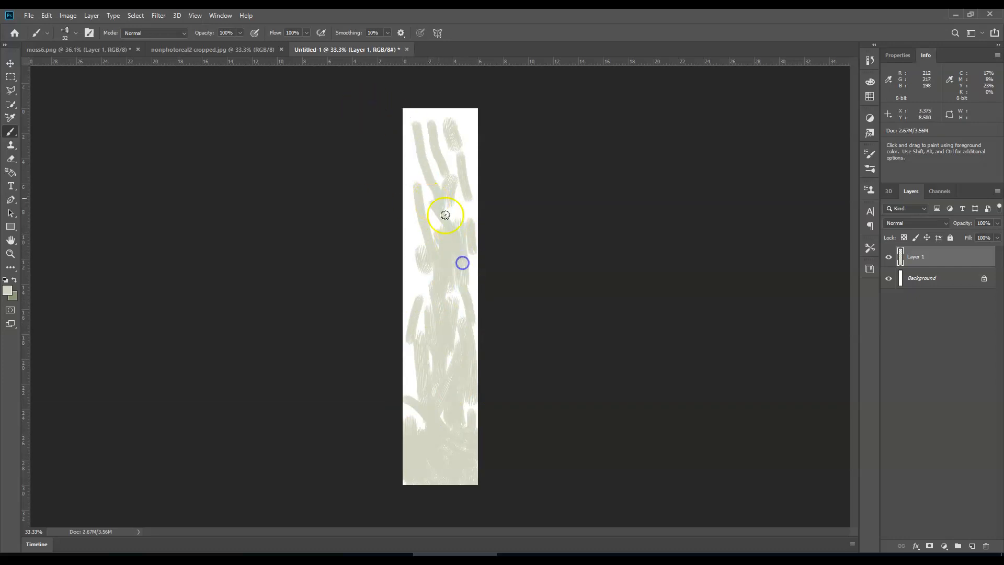
# Reduce the brush to 16 px and dab small pale green marks into the remaining white gaps
pyautogui.click(77, 33)
pyautogui.moveTo(72, 70); pyautogui.dragTo(68, 72)
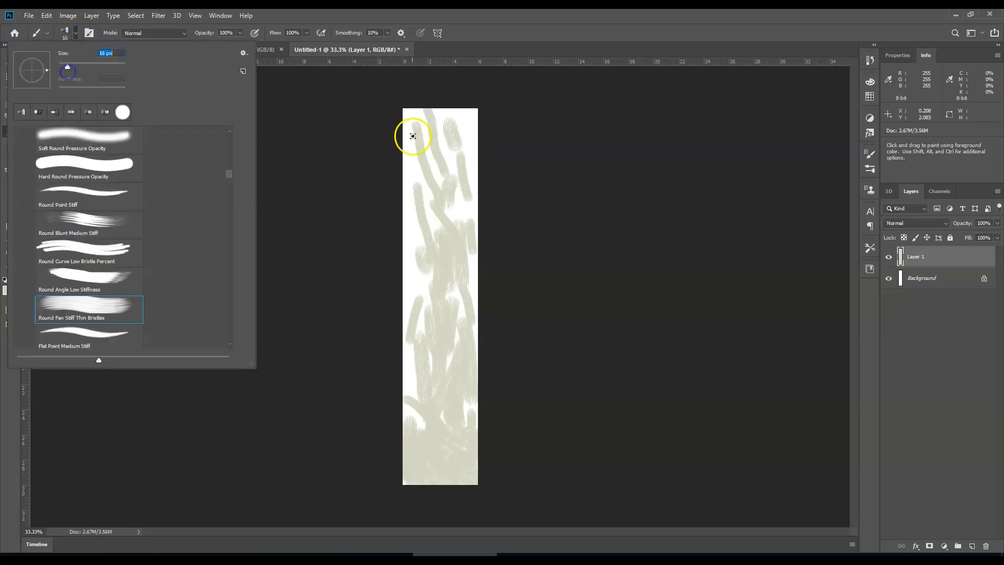
pyautogui.click(445, 114)
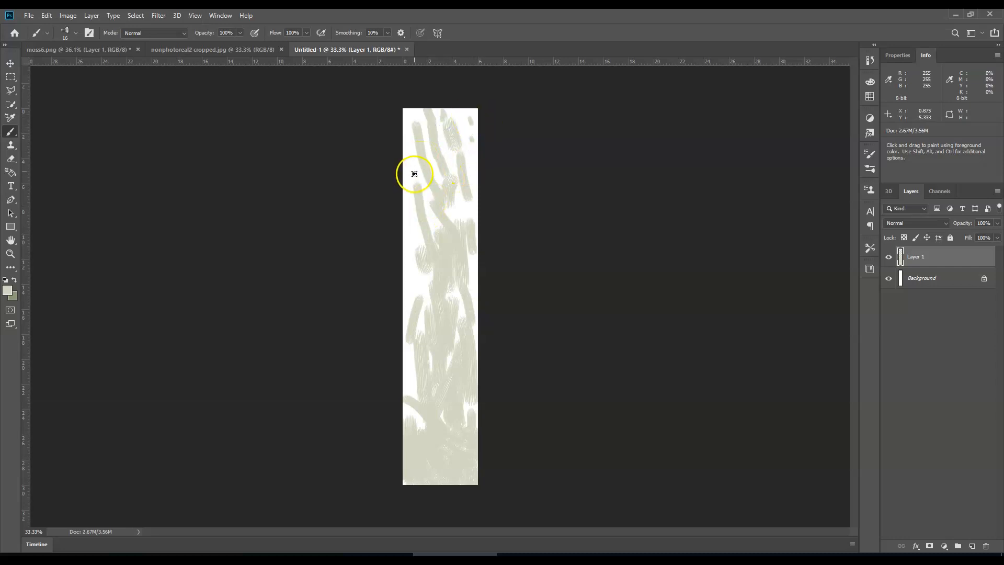
pyautogui.click(409, 246)
pyautogui.moveTo(419, 278); pyautogui.dragTo(421, 282)
pyautogui.moveTo(411, 387)
pyautogui.mouseDown()
pyautogui.moveTo(416, 366)
pyautogui.moveTo(413, 395)
pyautogui.mouseUp()
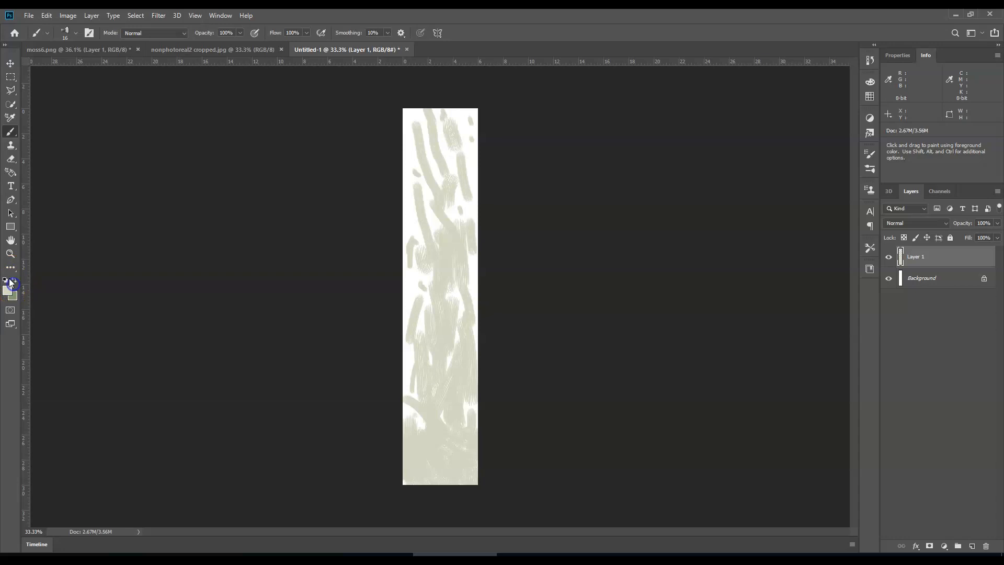
# Swap to the darker green, set the brush to 36 px, and paint over the base and lower third of the strip
pyautogui.click(77, 33)
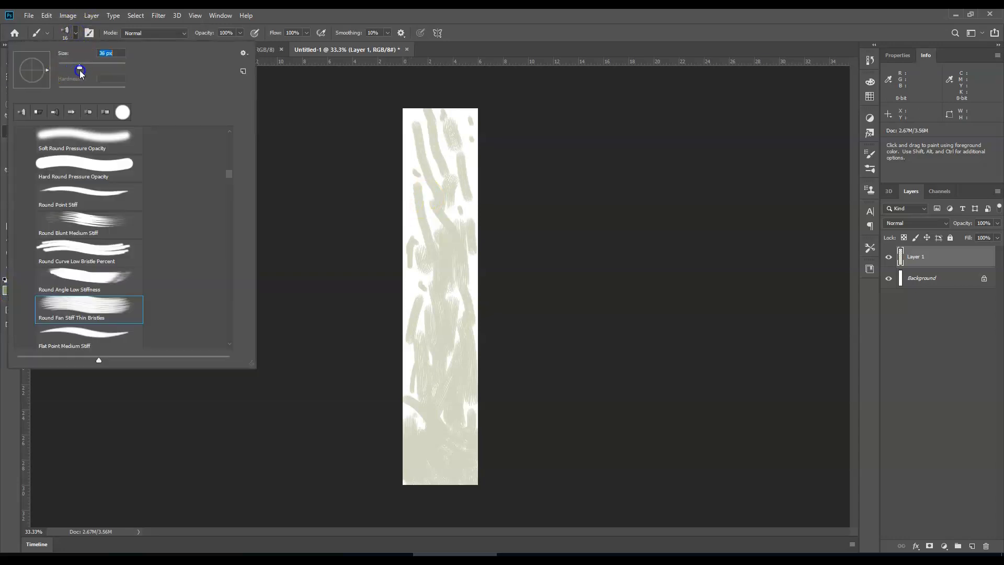
pyautogui.moveTo(399, 441)
pyautogui.mouseDown()
pyautogui.moveTo(411, 478)
pyautogui.moveTo(414, 450)
pyautogui.moveTo(436, 472)
pyautogui.moveTo(424, 449)
pyautogui.moveTo(451, 477)
pyautogui.moveTo(415, 479)
pyautogui.moveTo(481, 480)
pyautogui.moveTo(452, 467)
pyautogui.moveTo(436, 435)
pyautogui.moveTo(434, 457)
pyautogui.moveTo(427, 426)
pyautogui.moveTo(427, 450)
pyautogui.moveTo(445, 455)
pyautogui.moveTo(479, 422)
pyautogui.moveTo(472, 421)
pyautogui.moveTo(463, 465)
pyautogui.mouseUp()
pyautogui.moveTo(473, 410)
pyautogui.mouseDown()
pyautogui.moveTo(472, 340)
pyautogui.moveTo(475, 477)
pyautogui.moveTo(461, 474)
pyautogui.moveTo(474, 456)
pyautogui.moveTo(469, 310)
pyautogui.moveTo(449, 409)
pyautogui.mouseUp()
pyautogui.moveTo(428, 363)
pyautogui.mouseDown()
pyautogui.moveTo(431, 332)
pyautogui.moveTo(447, 391)
pyautogui.moveTo(435, 369)
pyautogui.moveTo(432, 400)
pyautogui.mouseUp()
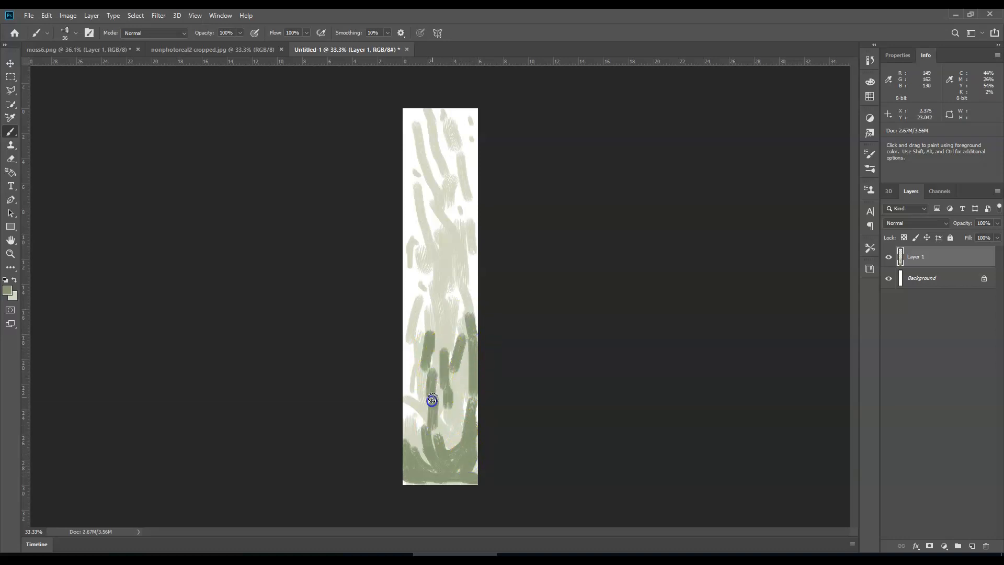
# Paint short and long darker green strokes over the pale ones across the upper and middle parts of the strip
pyautogui.moveTo(455, 131)
pyautogui.mouseDown()
pyautogui.moveTo(447, 168)
pyautogui.moveTo(429, 141)
pyautogui.moveTo(437, 178)
pyautogui.mouseUp()
pyautogui.click(414, 122)
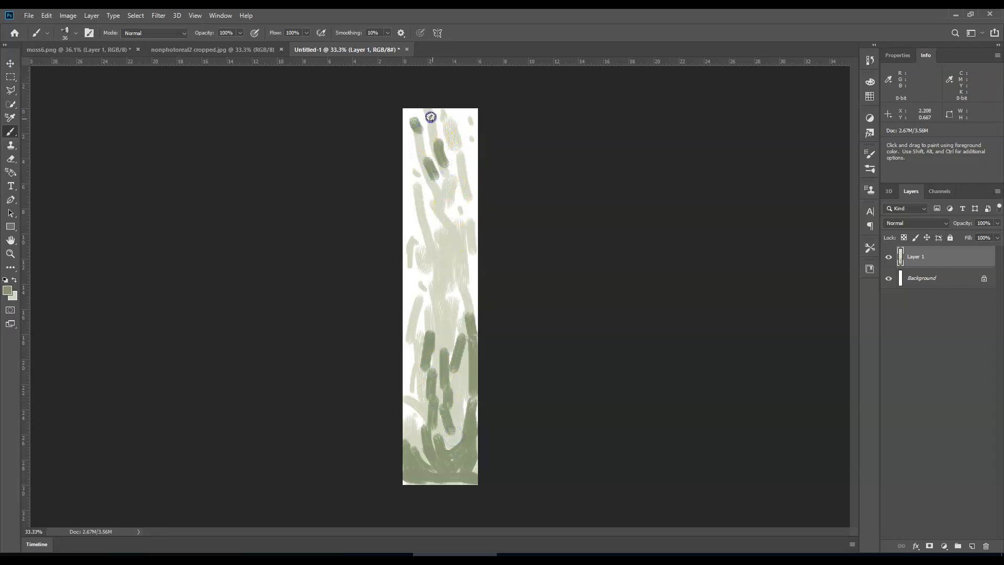
pyautogui.moveTo(454, 128); pyautogui.dragTo(468, 206)
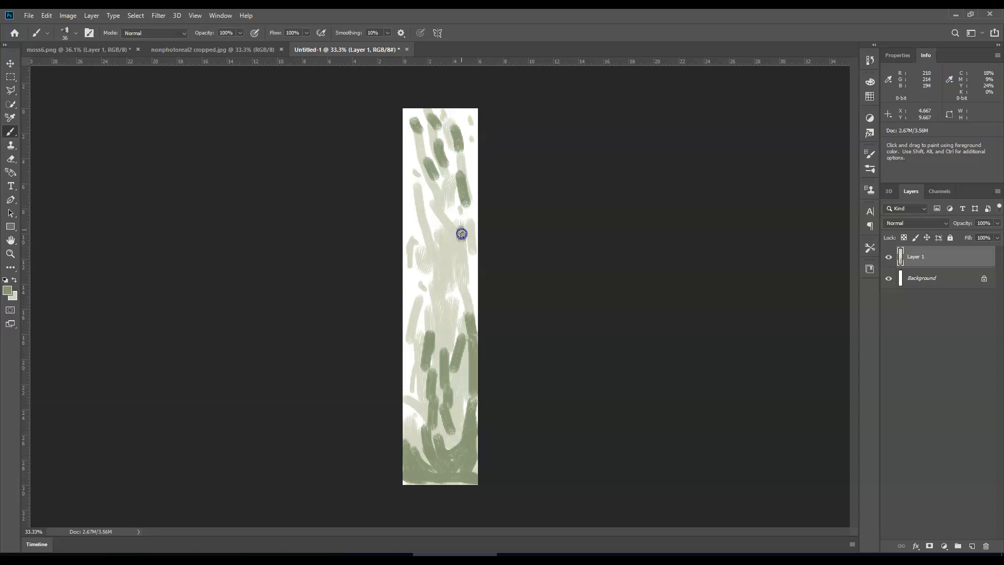
pyautogui.moveTo(459, 285); pyautogui.dragTo(460, 310)
pyautogui.moveTo(441, 263); pyautogui.dragTo(441, 282)
pyautogui.moveTo(441, 315)
pyautogui.mouseDown()
pyautogui.moveTo(420, 221)
pyautogui.moveTo(437, 219)
pyautogui.moveTo(426, 195)
pyautogui.mouseUp()
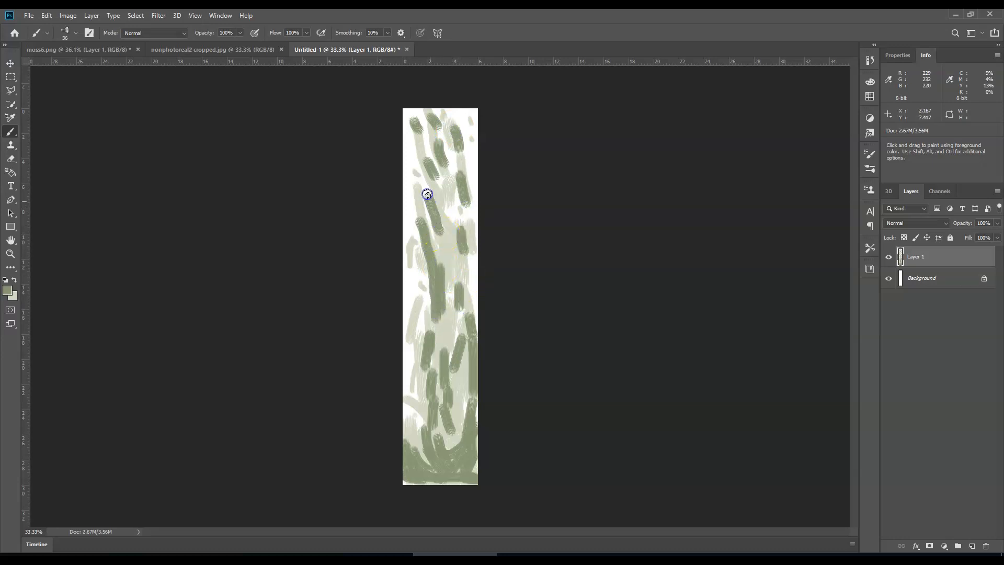
pyautogui.moveTo(455, 238); pyautogui.dragTo(453, 381)
pyautogui.moveTo(450, 268)
pyautogui.mouseDown()
pyautogui.moveTo(450, 191)
pyautogui.moveTo(442, 206)
pyautogui.mouseUp()
pyautogui.moveTo(440, 259)
pyautogui.mouseDown()
pyautogui.moveTo(433, 283)
pyautogui.moveTo(430, 247)
pyautogui.moveTo(453, 322)
pyautogui.moveTo(459, 259)
pyautogui.moveTo(428, 304)
pyautogui.moveTo(345, 353)
pyautogui.moveTo(449, 328)
pyautogui.moveTo(446, 310)
pyautogui.moveTo(428, 326)
pyautogui.moveTo(408, 276)
pyautogui.mouseUp()
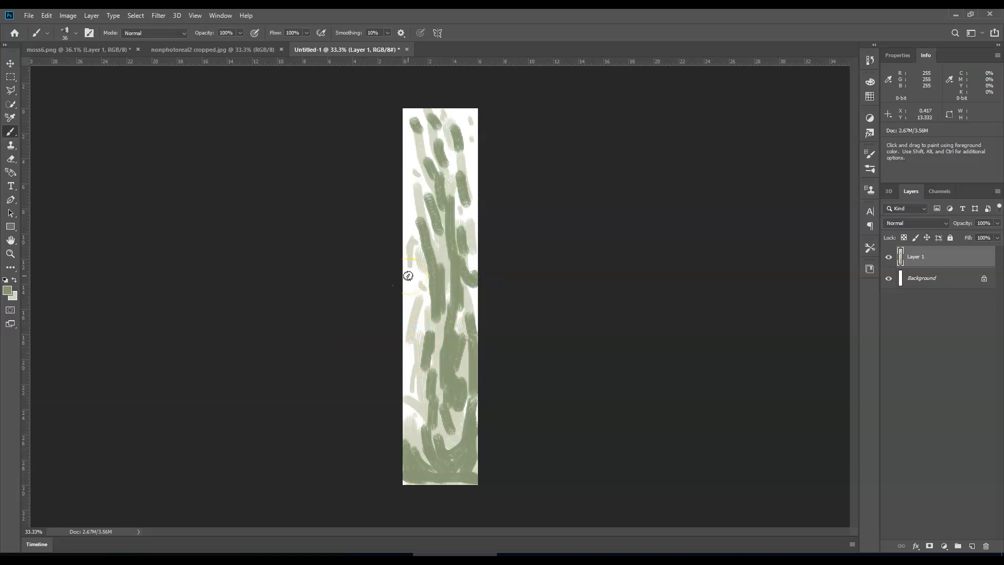
pyautogui.moveTo(408, 275); pyautogui.dragTo(429, 294)
# Open the Filter Gallery, hide the Ocean Ripple, Grain and Stained Glass effects, and bring up the Texturizer settings
pyautogui.click(166, 15)
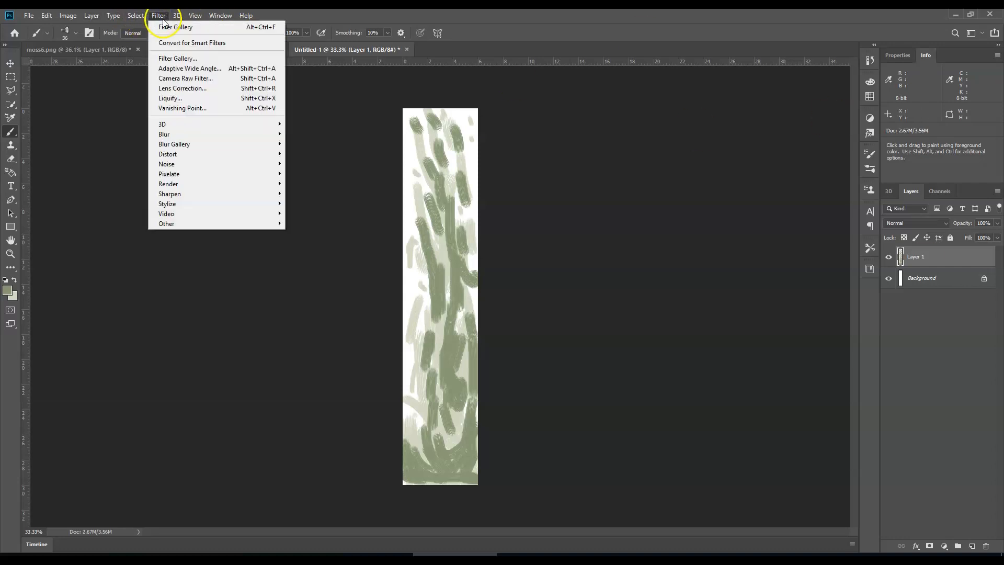
pyautogui.click(175, 58)
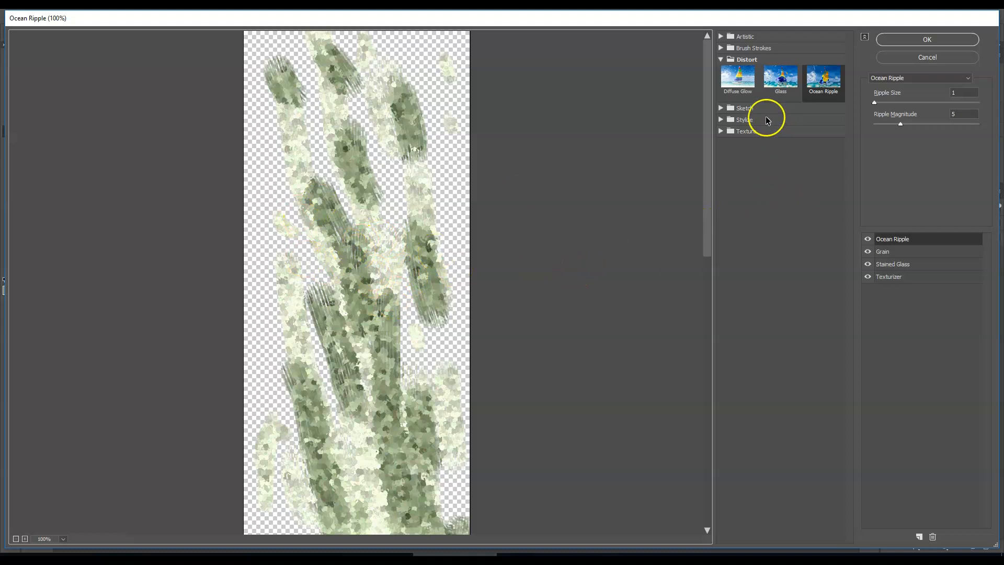
pyautogui.click(867, 239)
pyautogui.click(868, 252)
pyautogui.click(868, 264)
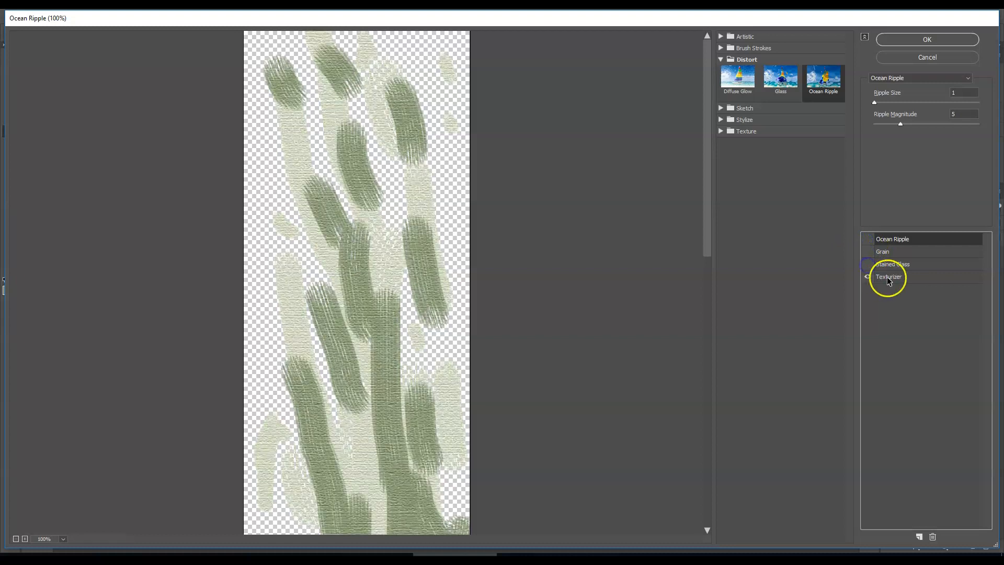
pyautogui.click(920, 280)
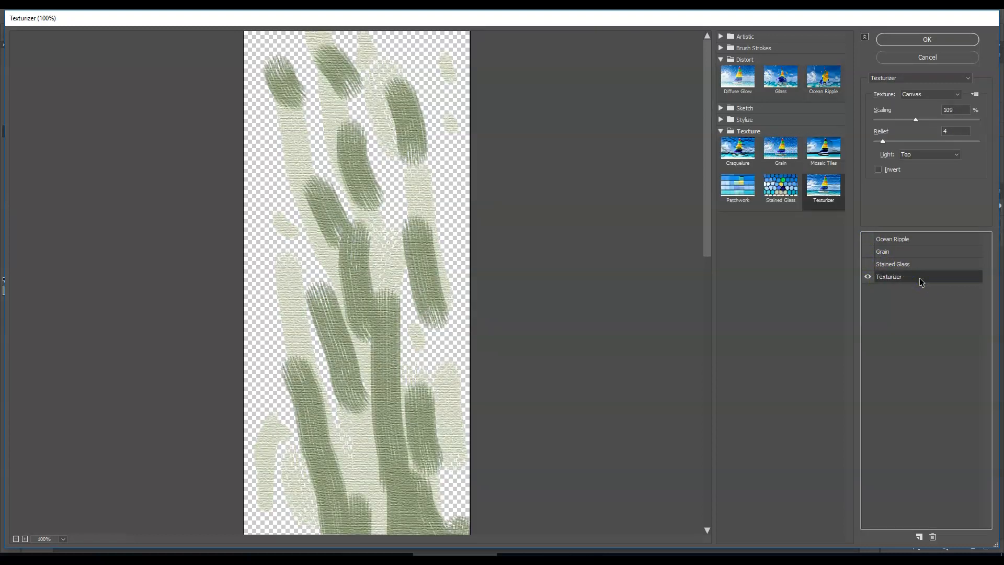
pyautogui.click(897, 276)
# Show the Stained Glass effect in the Filter Gallery again and set its cell size to 5
pyautogui.click(868, 264)
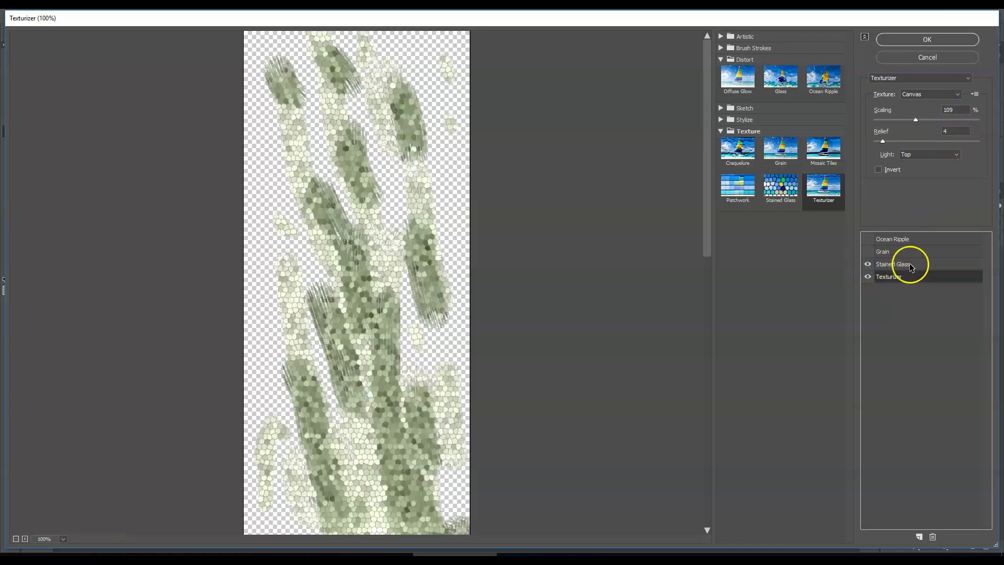
pyautogui.click(941, 267)
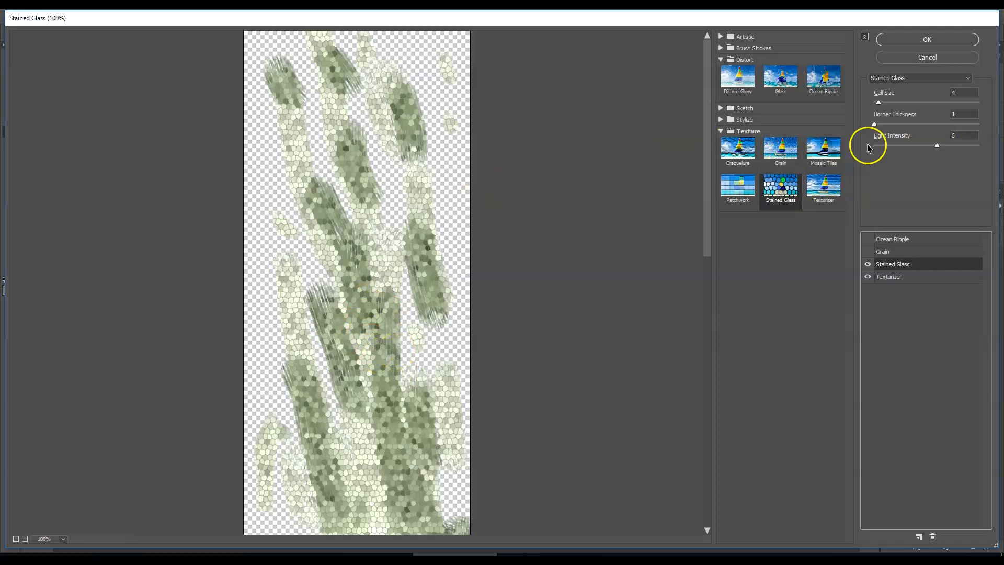
pyautogui.moveTo(878, 103); pyautogui.dragTo(882, 106)
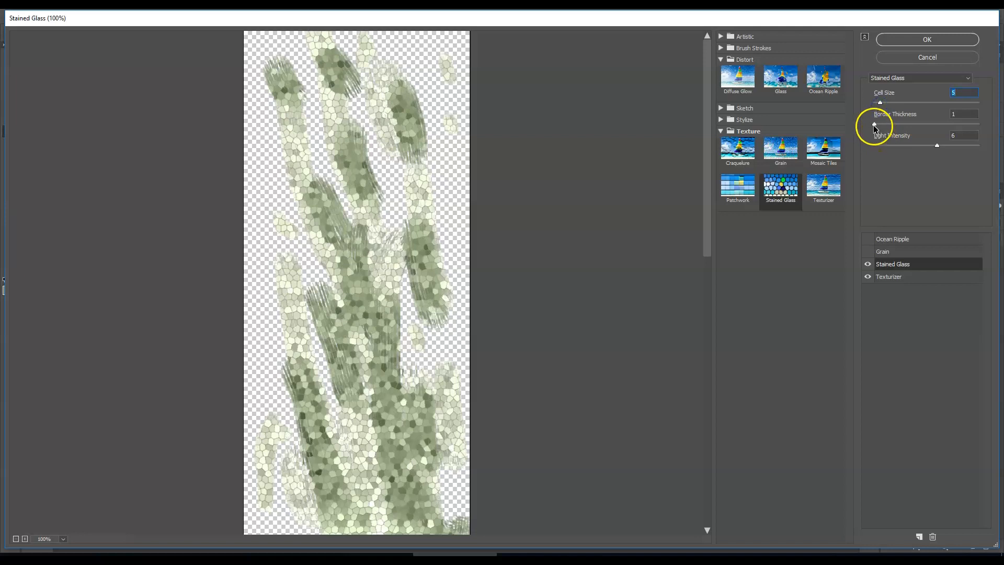
# Re-enable the Grain effect with Contrasty grain and the Ocean Ripple effect, and apply the combined filters to the moss layer
pyautogui.click(867, 255)
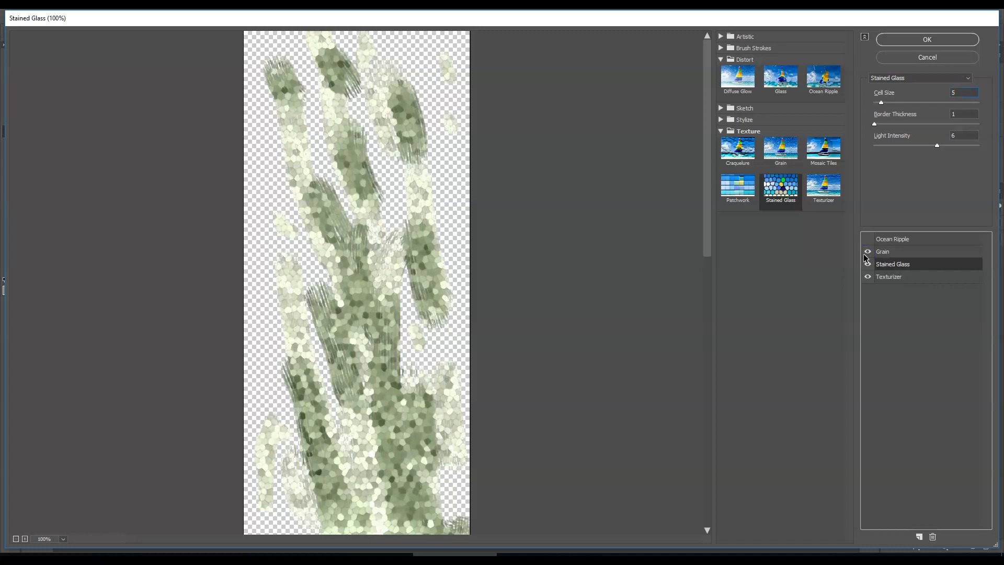
pyautogui.click(923, 254)
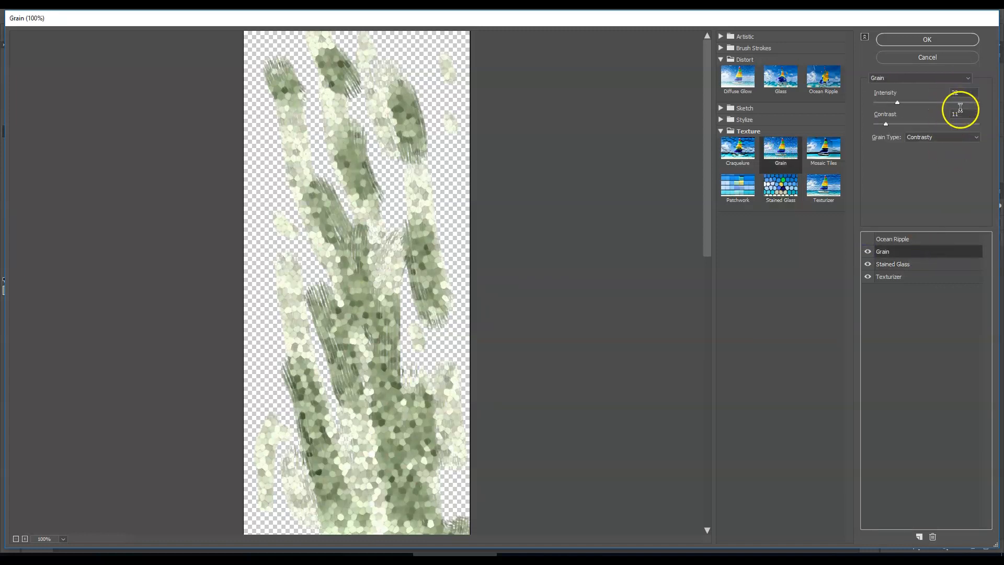
pyautogui.click(933, 137)
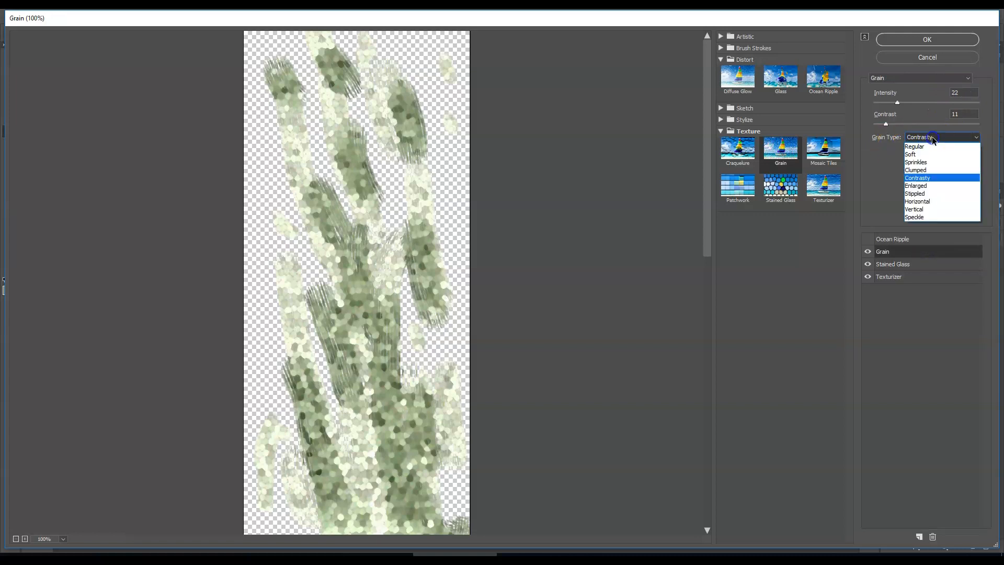
pyautogui.click(935, 180)
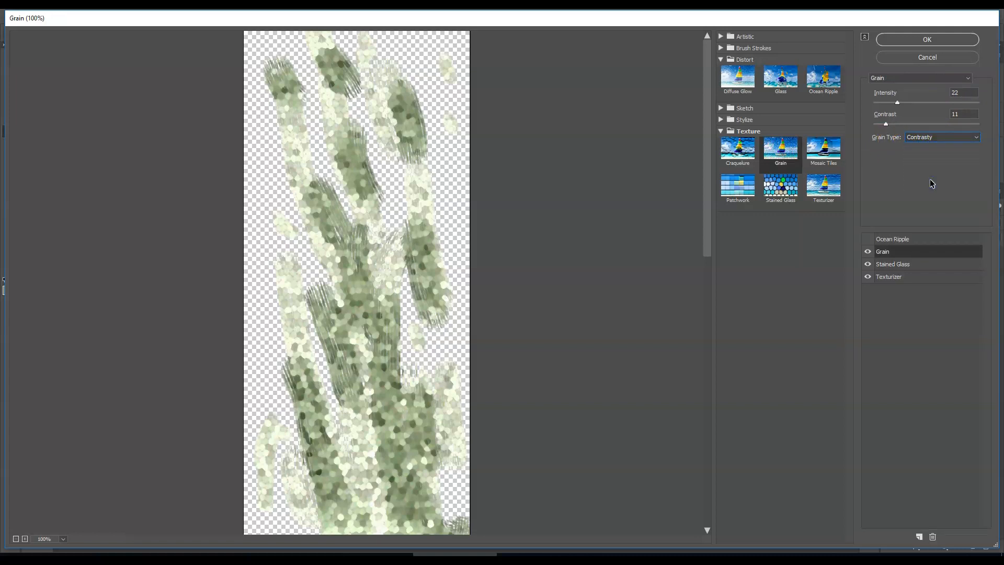
pyautogui.click(869, 239)
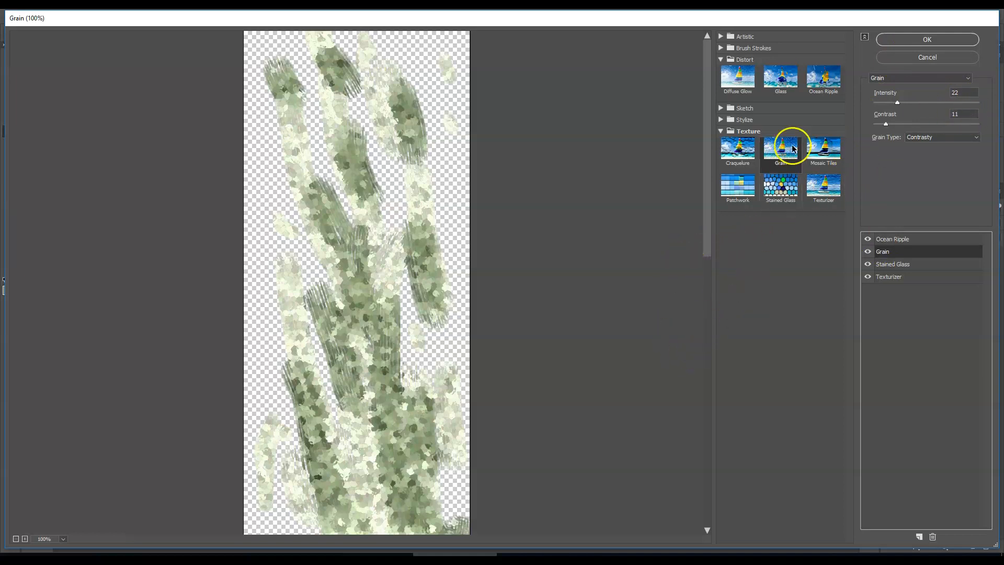
pyautogui.click(919, 39)
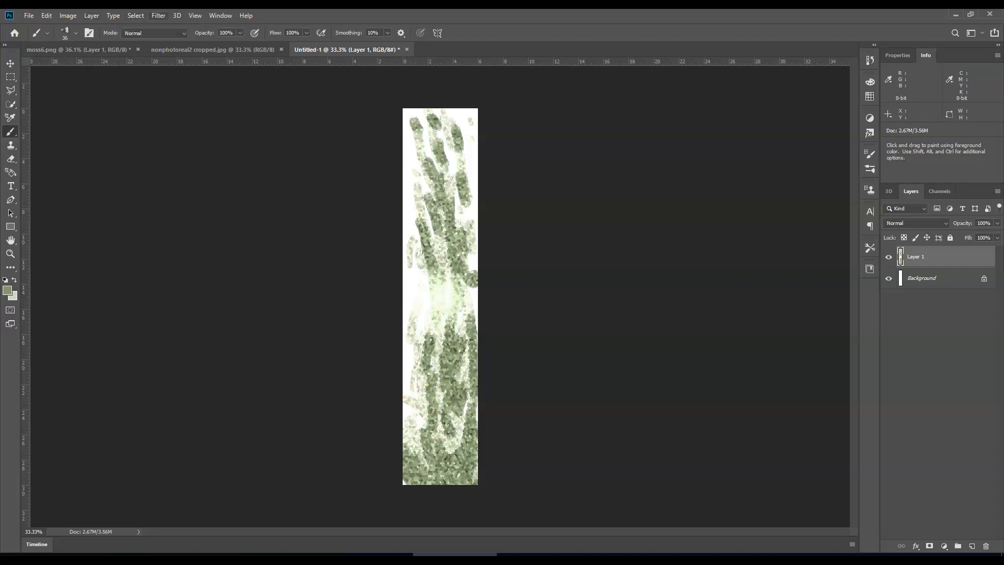
# Apply a Gaussian Blur with a 3.9 pixel radius to the moss layer
pyautogui.click(158, 15)
pyautogui.moveTo(172, 134)
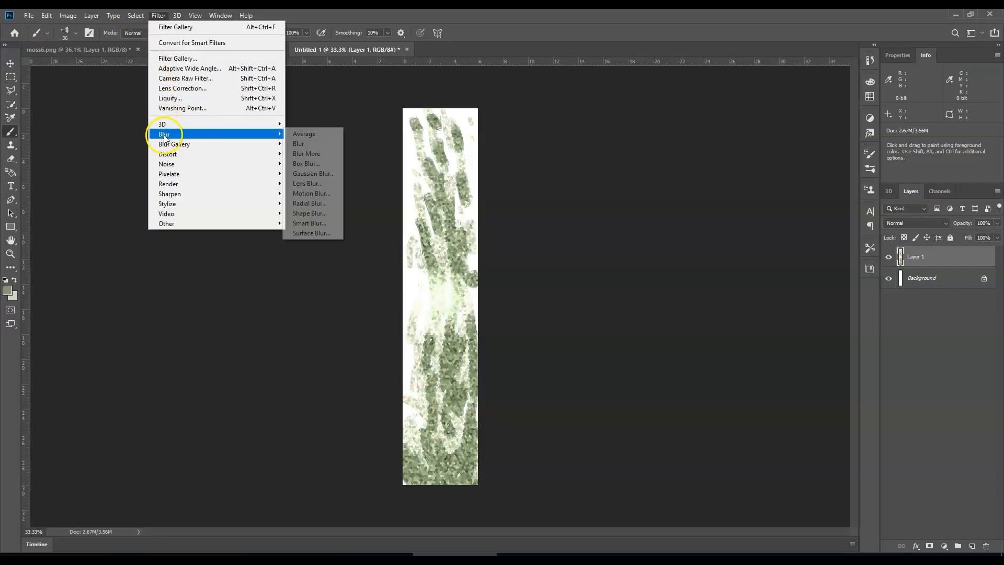
pyautogui.click(312, 174)
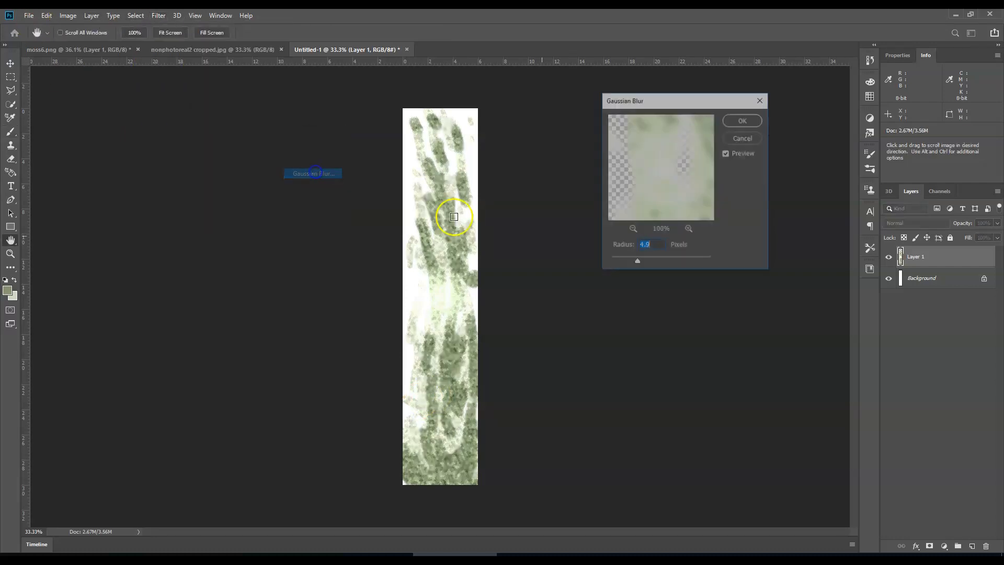
pyautogui.moveTo(677, 257); pyautogui.dragTo(635, 265)
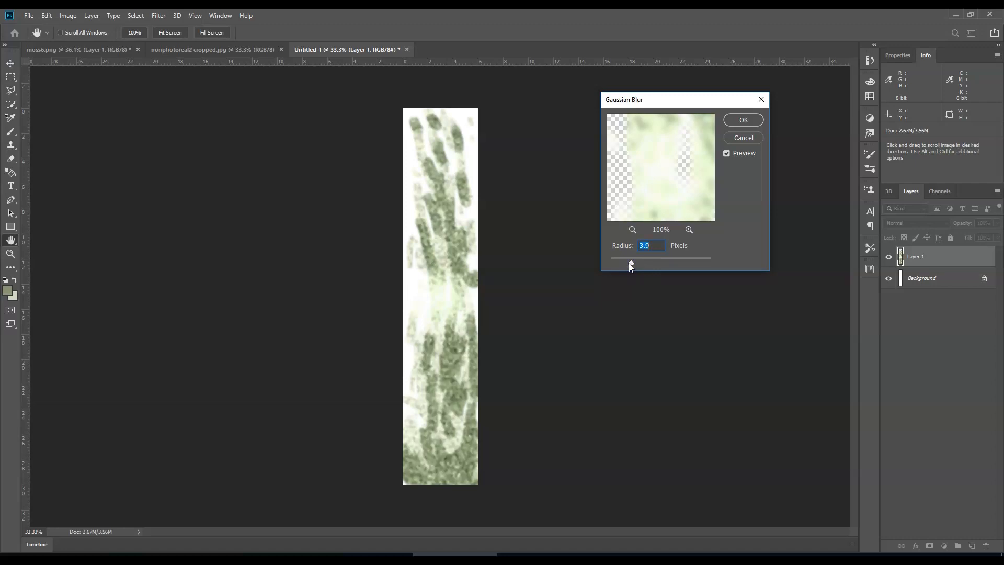
pyautogui.click(738, 119)
pyautogui.press('b')
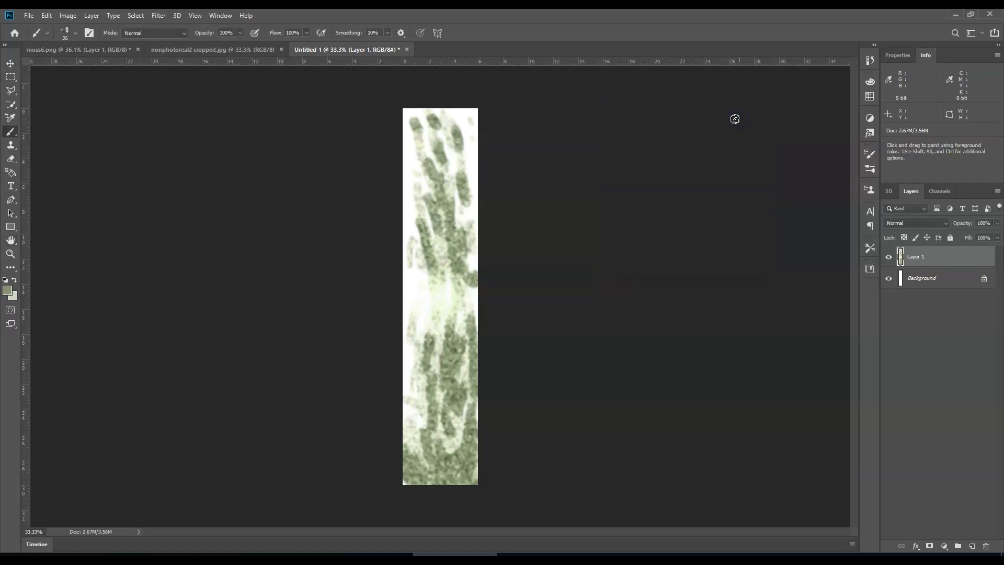
# Hide the Background layer and save the moss texture as a large-file-size PNG named moss 7 in the texture folder
pyautogui.click(890, 279)
pyautogui.moveTo(335, 321); pyautogui.dragTo(339, 290)
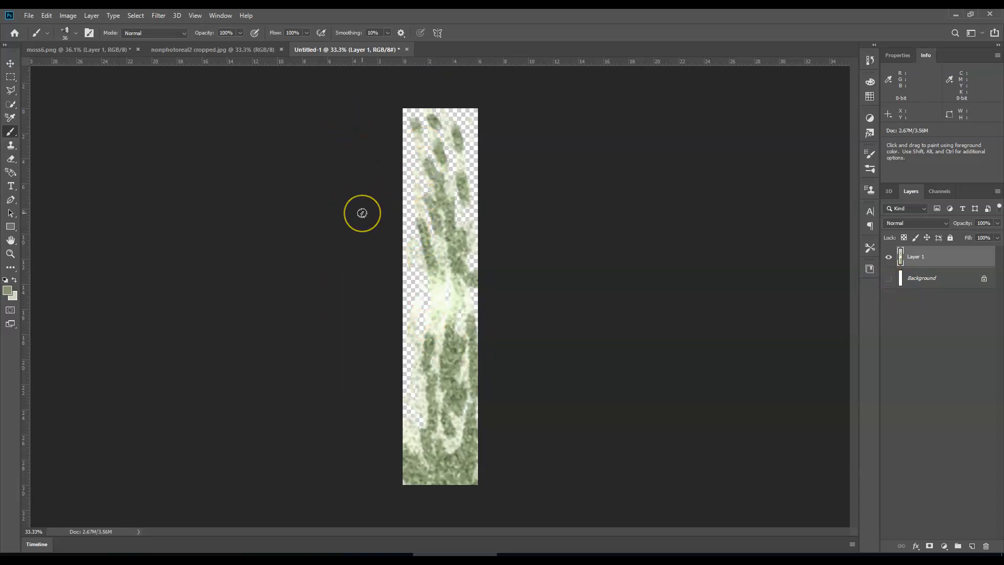
pyautogui.click(28, 15)
pyautogui.click(54, 123)
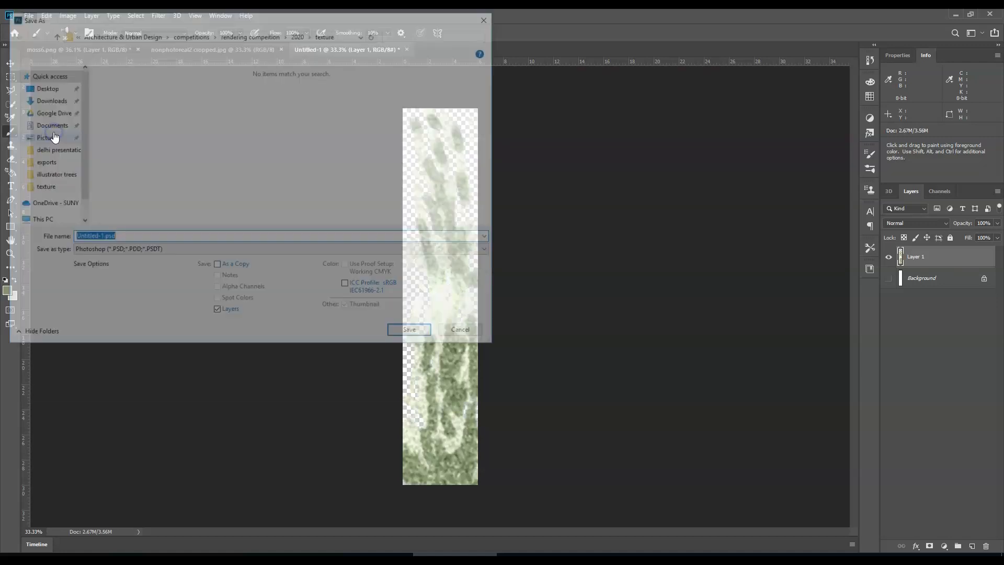
pyautogui.click(164, 251)
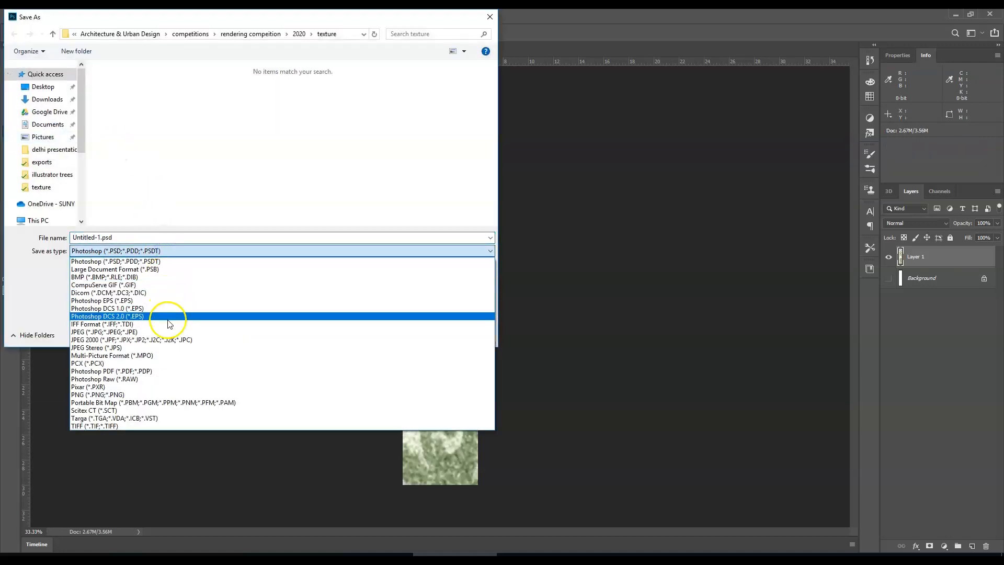
pyautogui.click(154, 395)
pyautogui.click(179, 240)
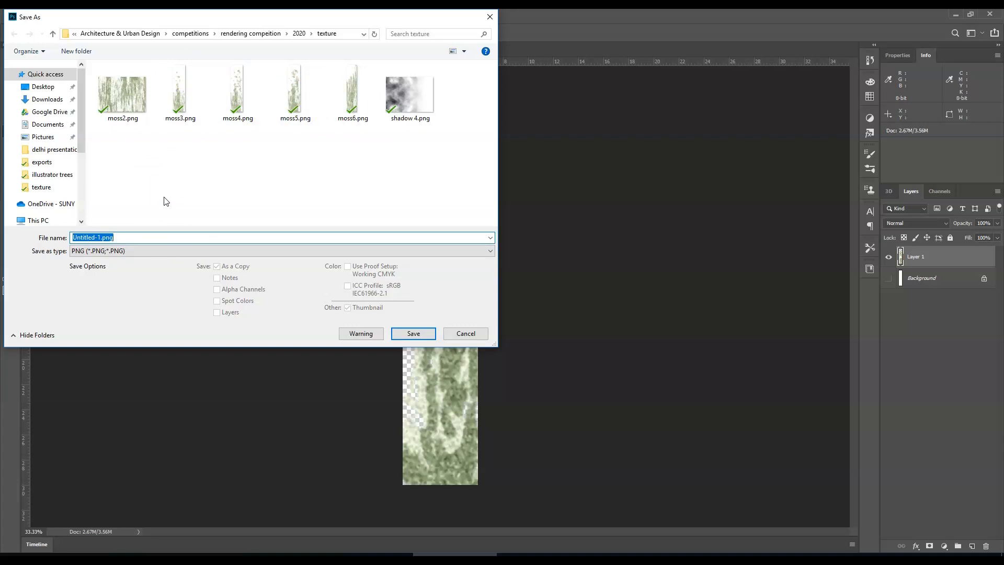
pyautogui.write('moss 7')
pyautogui.click(418, 333)
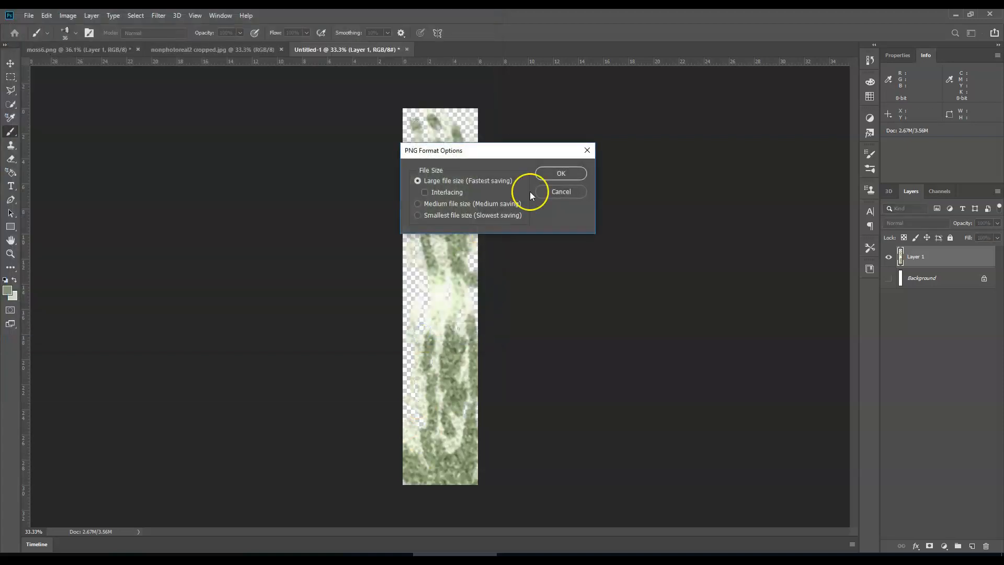
pyautogui.click(582, 174)
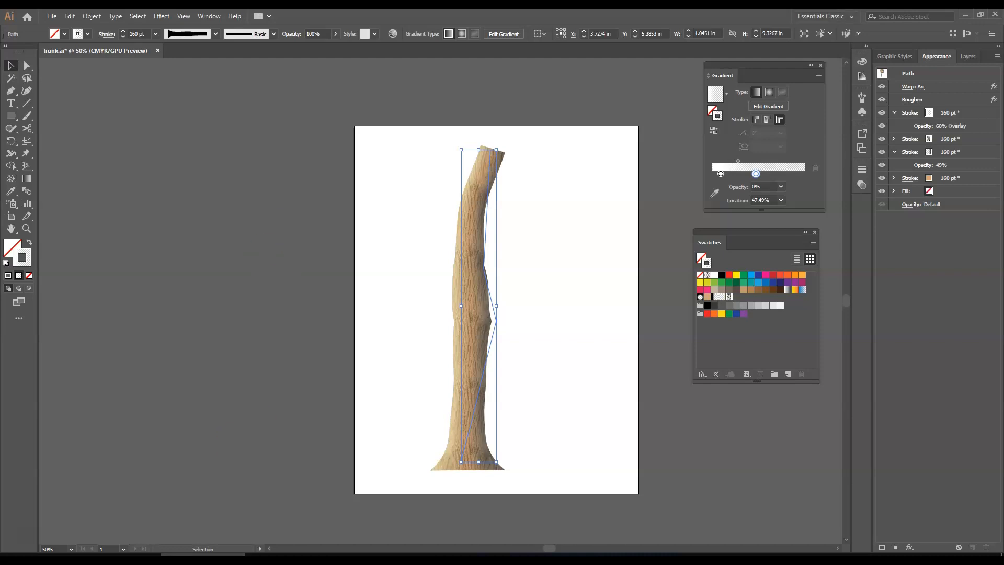
# Switch to Illustrator, duplicate the trunk's tan base stroke, and move the copy directly beneath the 60% Overlay stroke
pyautogui.hotkey('alt', 'Tab')
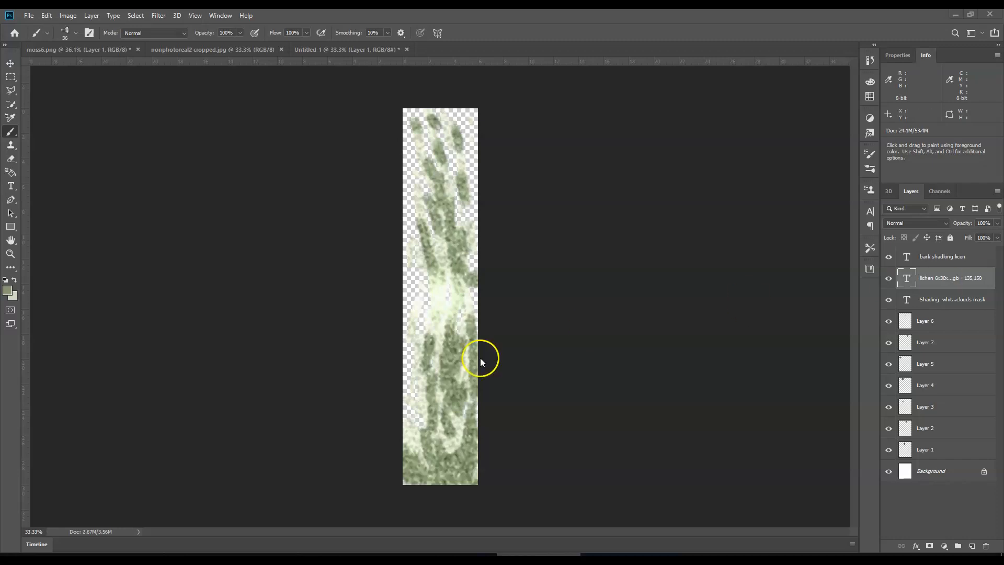
pyautogui.hotkey('alt', 'Tab')
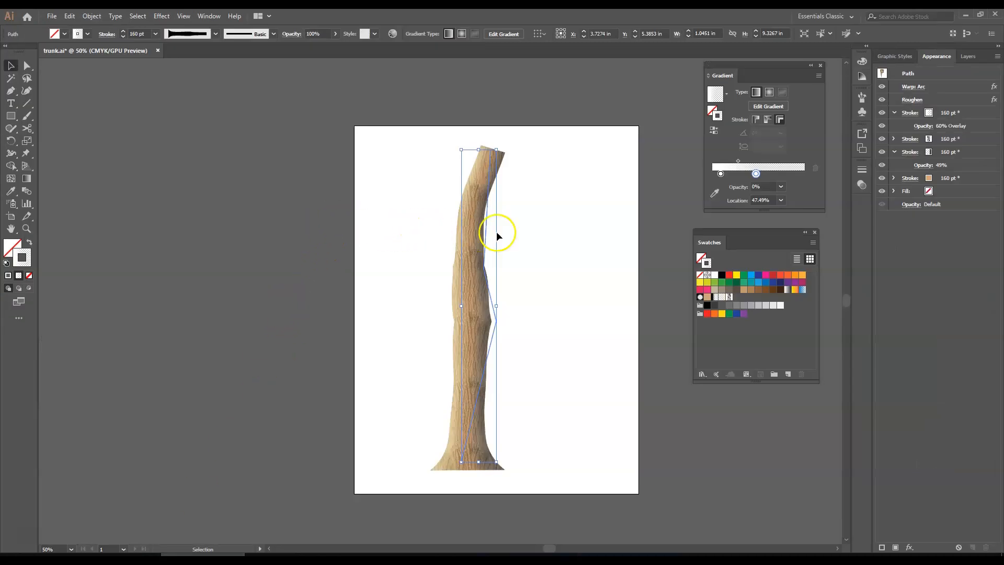
pyautogui.click(981, 184)
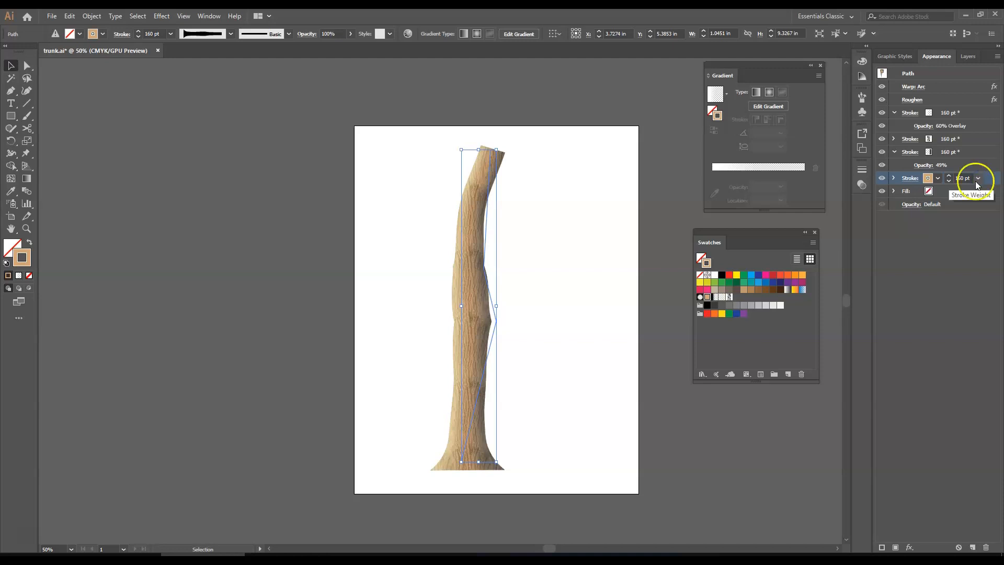
pyautogui.click(973, 547)
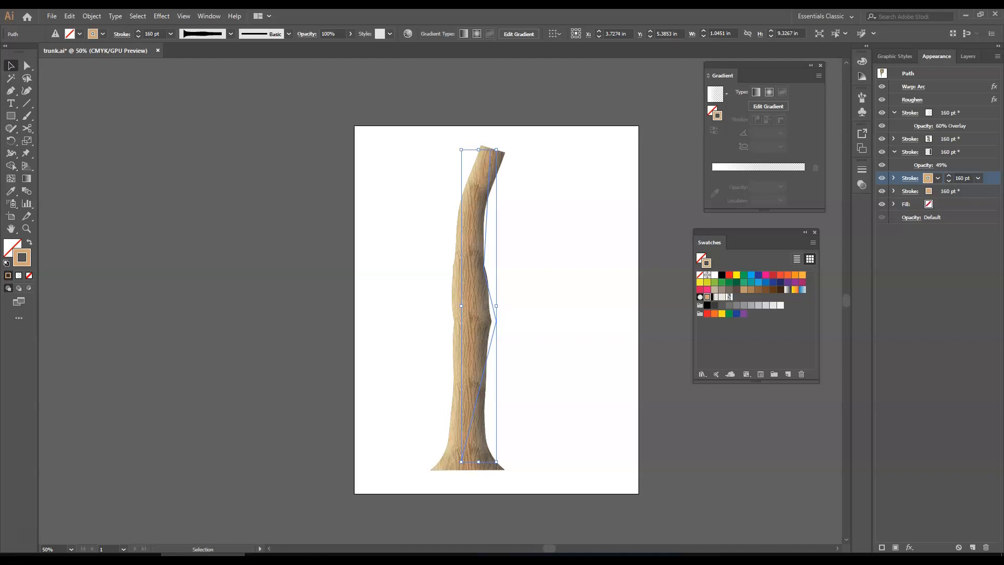
pyautogui.click(994, 181)
pyautogui.moveTo(990, 151); pyautogui.dragTo(983, 137)
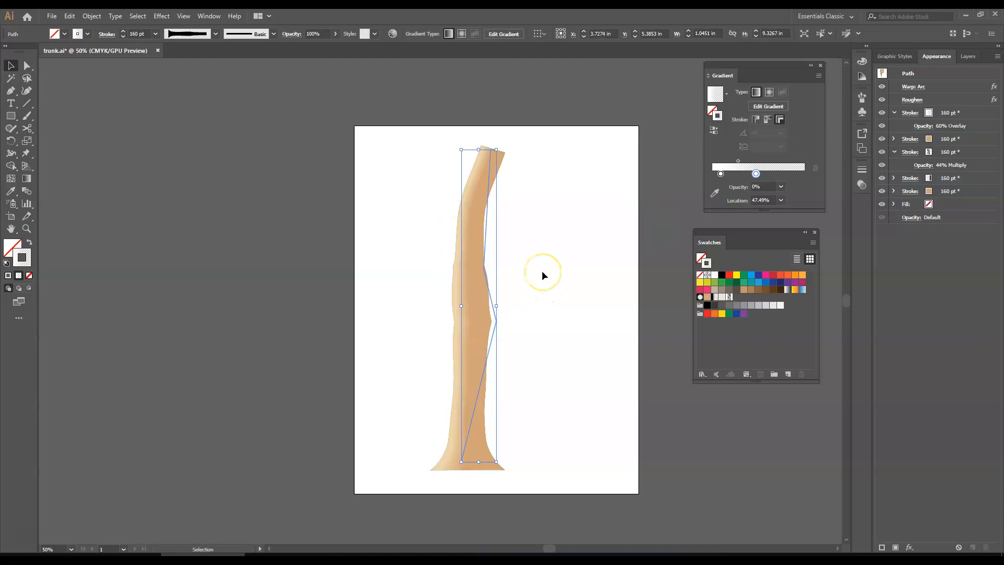
pyautogui.click(550, 246)
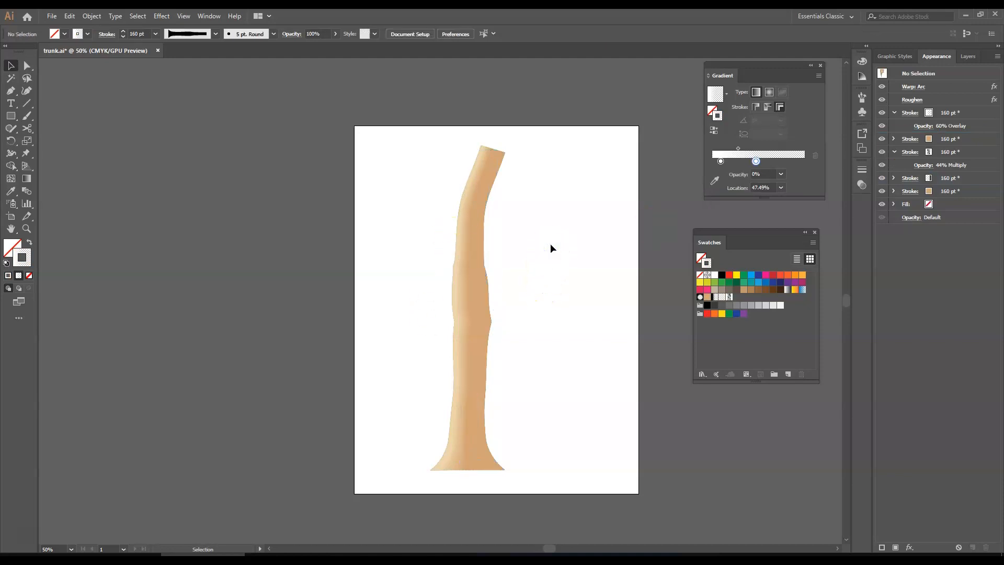
# Place moss6.png as an embedded image in the trunk document and move it over the trunk
pyautogui.click(52, 15)
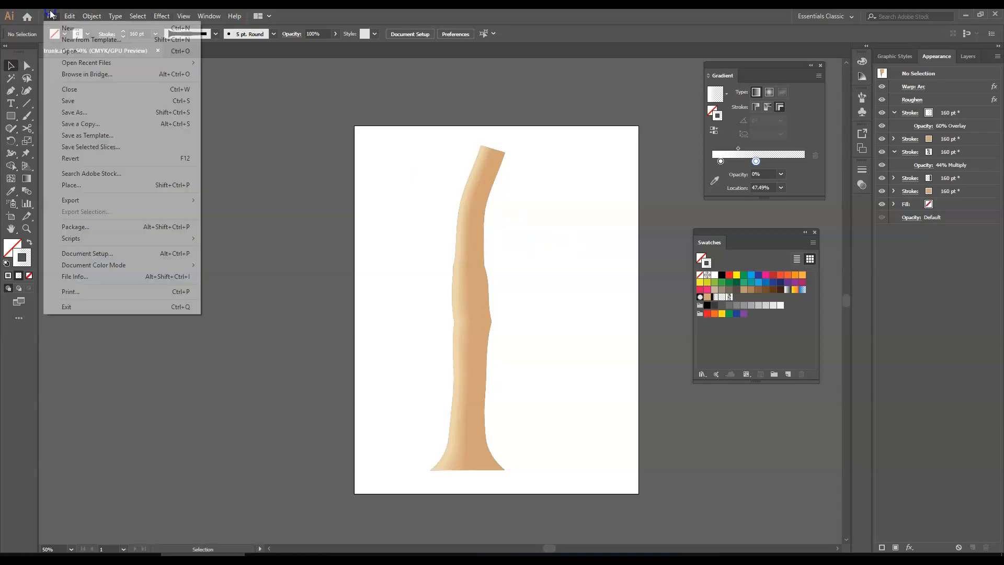
pyautogui.click(71, 185)
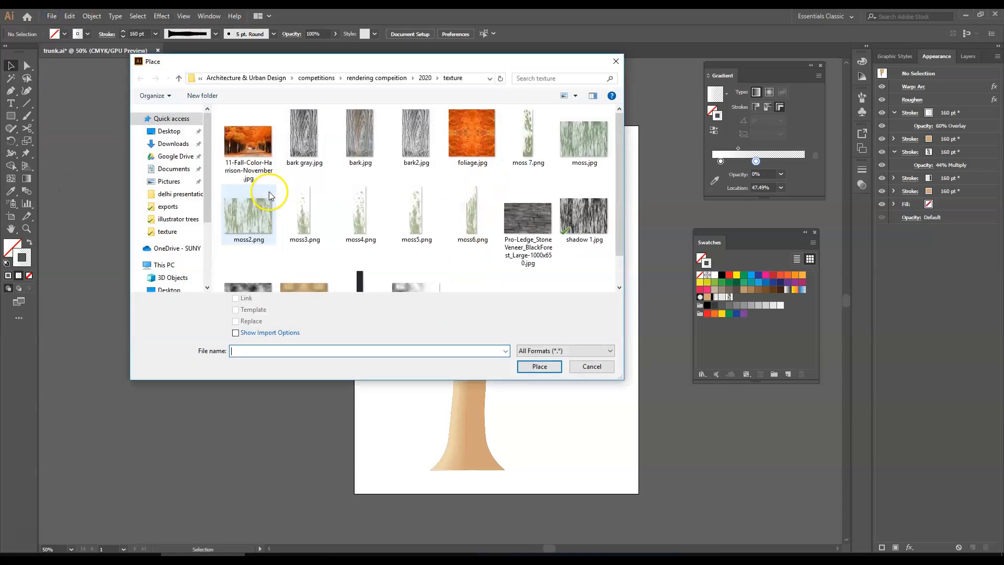
pyautogui.click(471, 215)
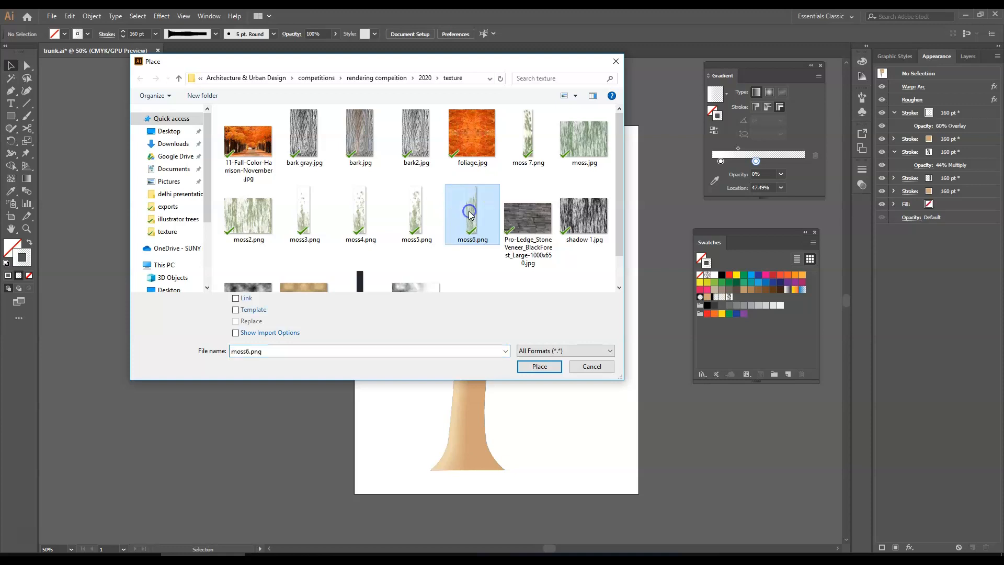
pyautogui.click(539, 367)
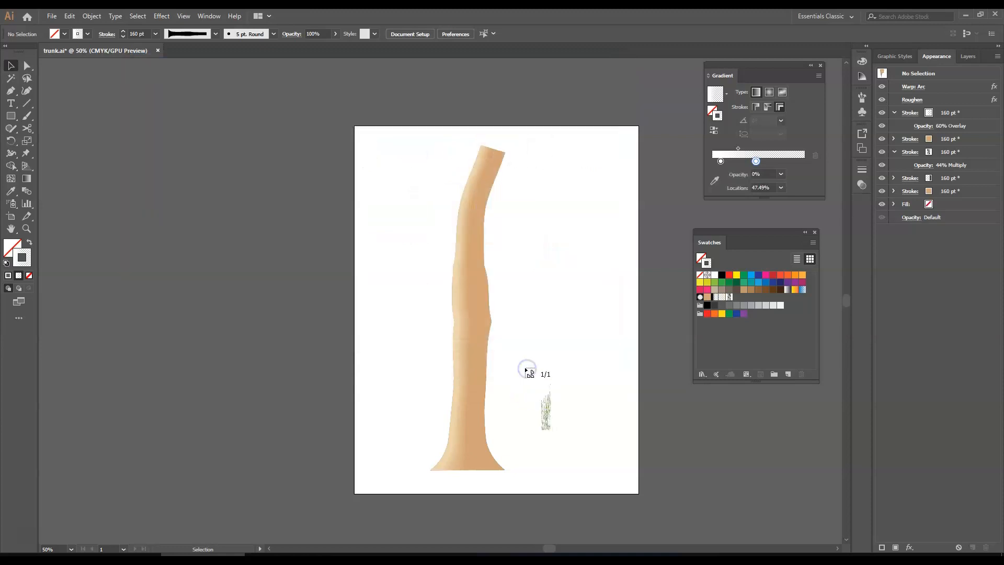
pyautogui.click(335, 187)
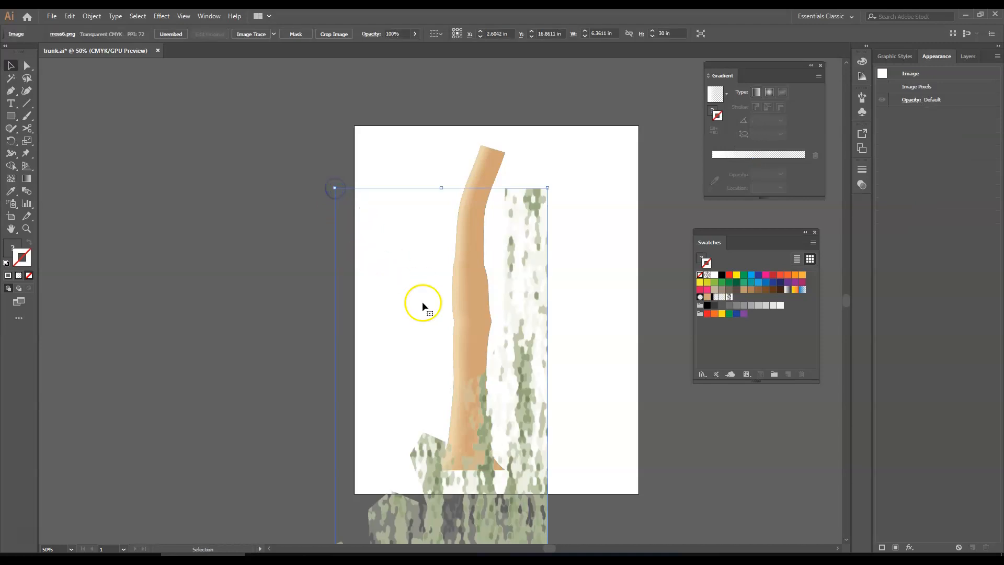
pyautogui.moveTo(479, 444); pyautogui.dragTo(405, 202)
pyautogui.moveTo(439, 289); pyautogui.dragTo(394, 272)
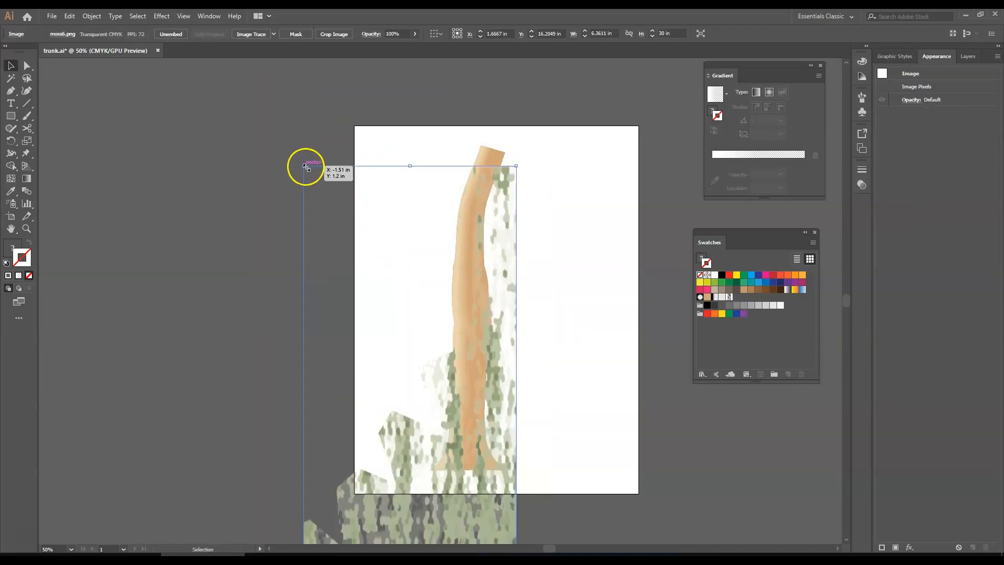
# Narrow the embedded moss image to about 2.69 in wide and raise its upper edge toward the tip of the trunk
pyautogui.scroll(-10, 321, 448)
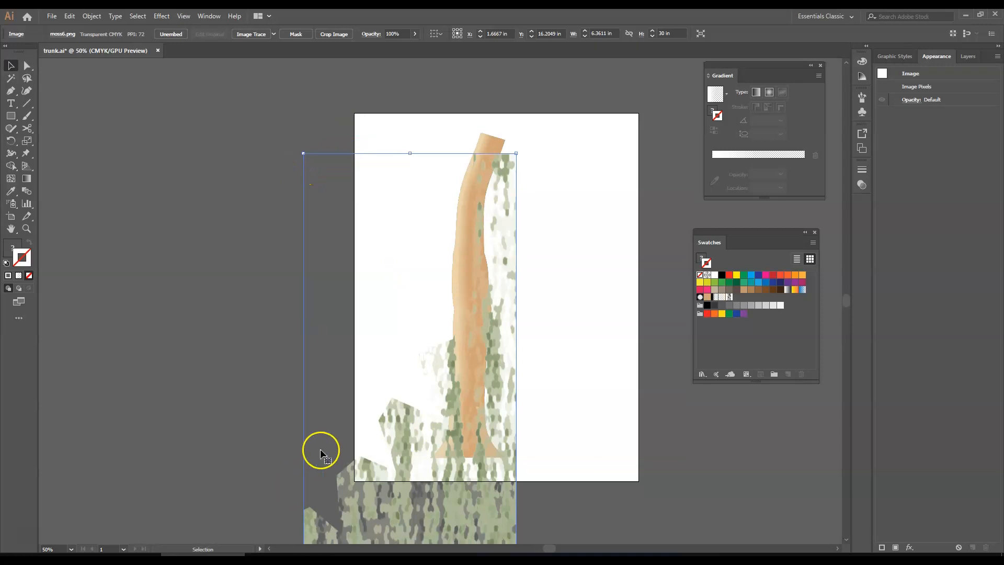
pyautogui.moveTo(304, 417); pyautogui.dragTo(426, 405)
pyautogui.scroll(3, 435, 353)
pyautogui.scroll(7, 434, 353)
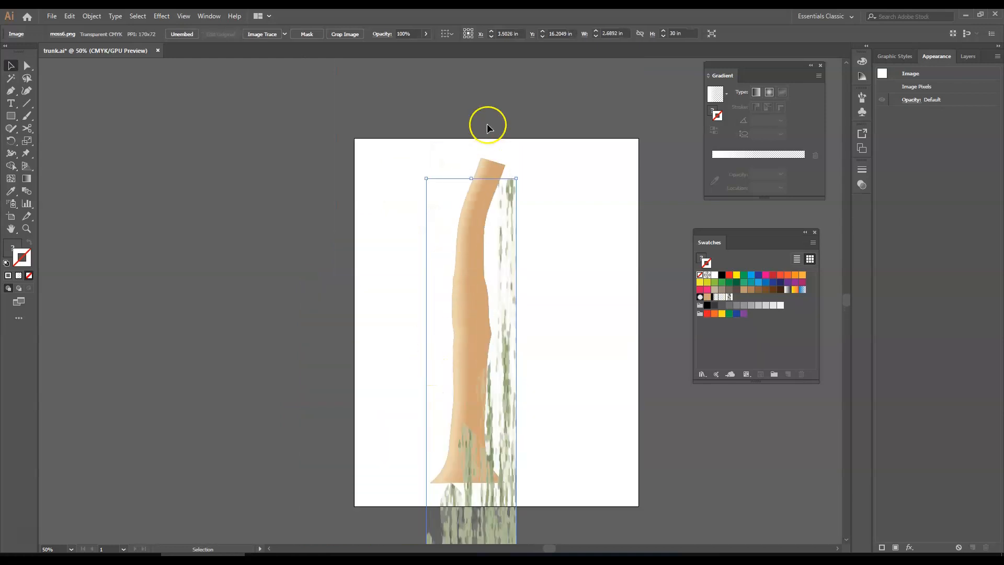
pyautogui.moveTo(472, 177); pyautogui.dragTo(479, 155)
# Shorten the moss image from its lower end to 10 in tall, shift it slightly left and narrow it to about 2.47 in
pyautogui.scroll(-2, 484, 210)
pyautogui.scroll(-2, 484, 210)
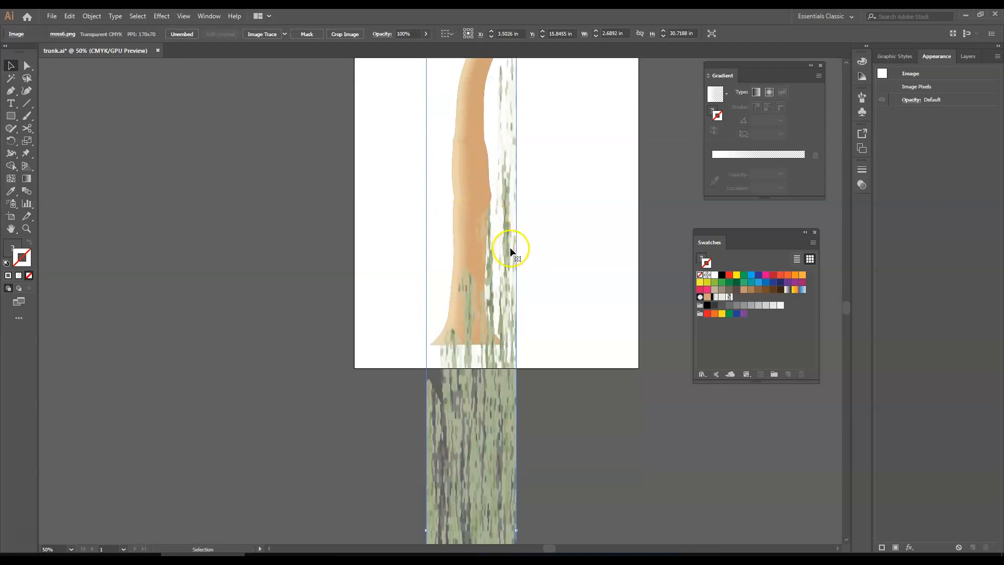
pyautogui.scroll(-2, 475, 325)
pyautogui.scroll(-15, 498, 345)
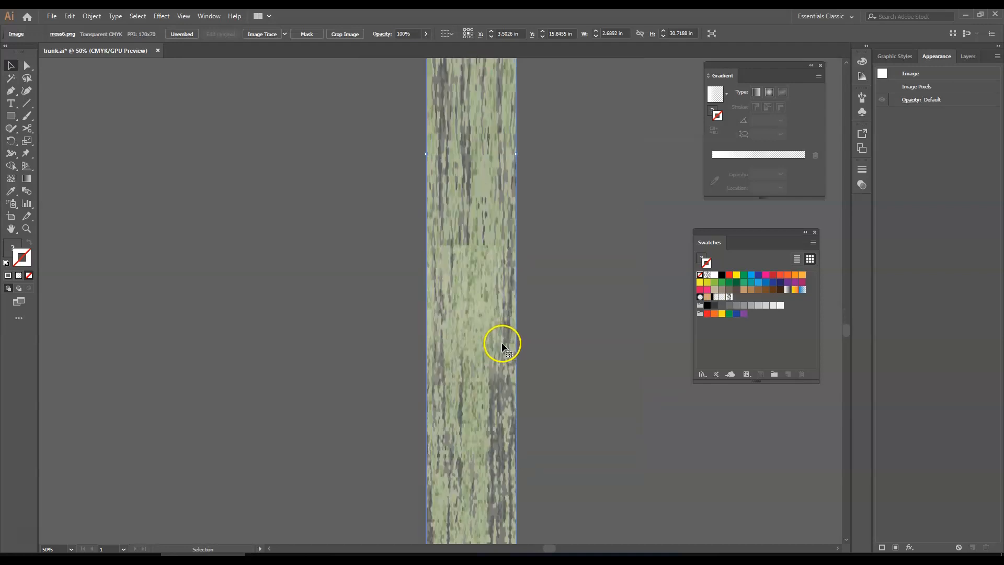
pyautogui.moveTo(473, 518); pyautogui.dragTo(486, 96)
pyautogui.scroll(8, 483, 242)
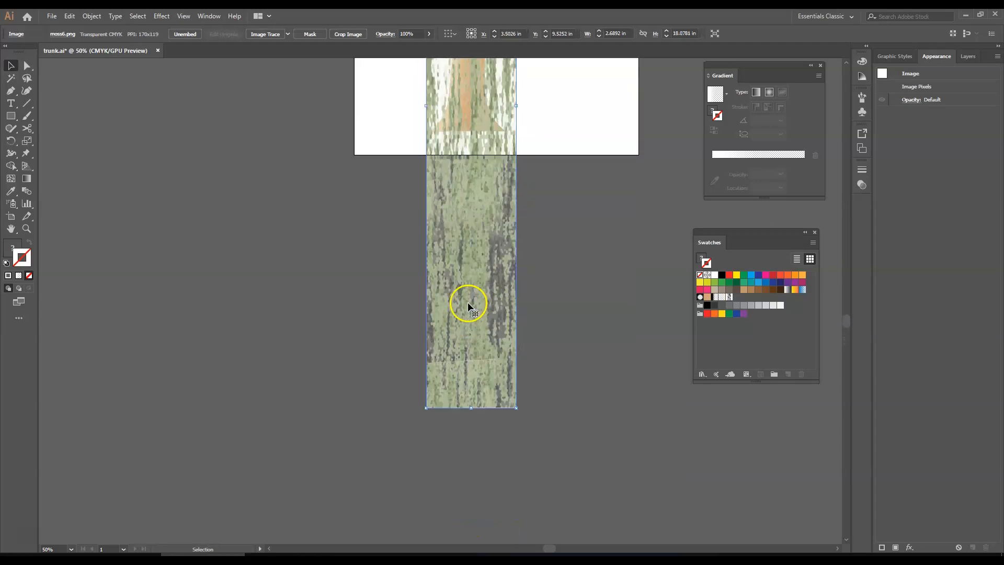
pyautogui.moveTo(470, 412); pyautogui.dragTo(471, 138)
pyautogui.scroll(8, 479, 256)
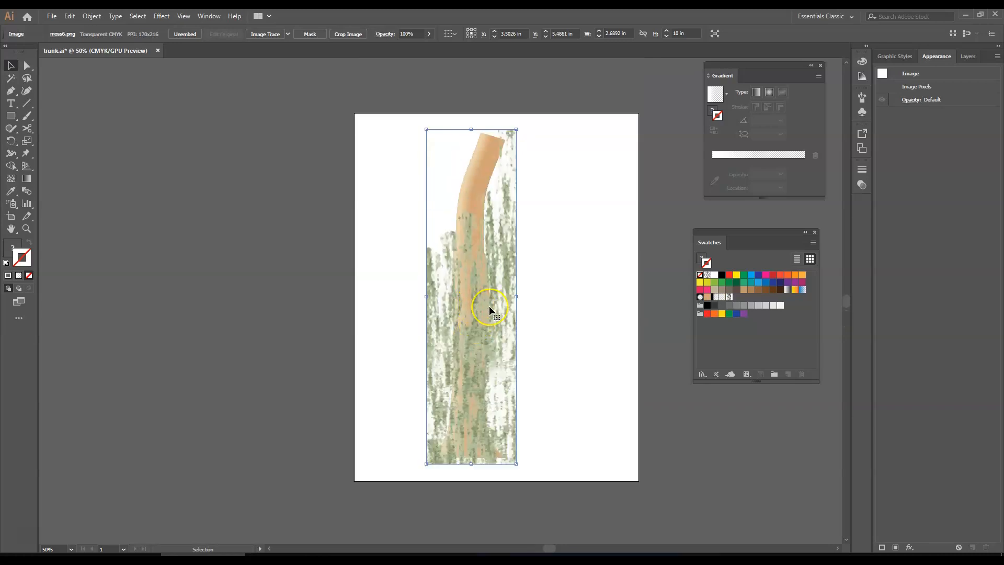
pyautogui.moveTo(489, 233); pyautogui.dragTo(476, 234)
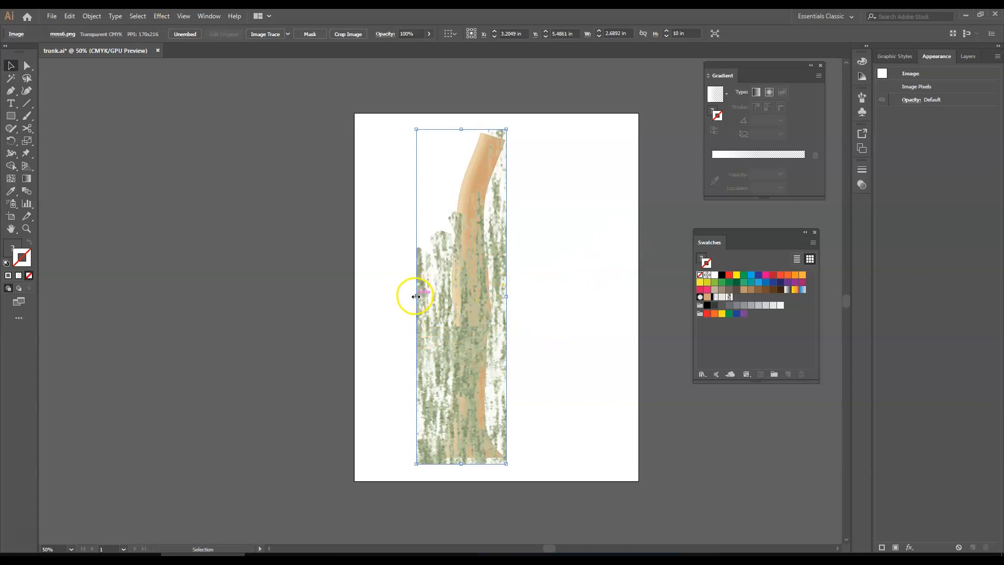
pyautogui.moveTo(417, 296); pyautogui.dragTo(424, 296)
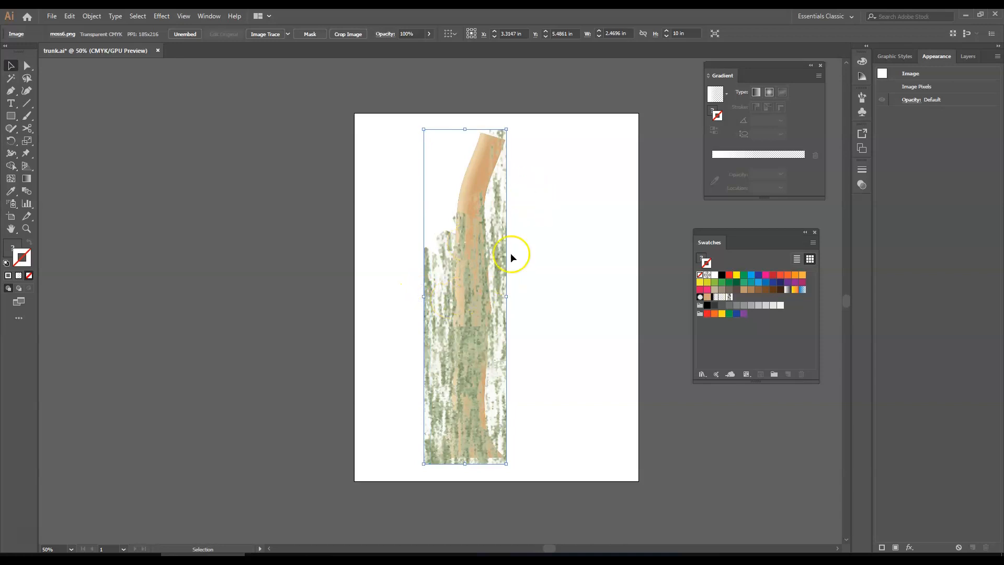
# Make a pattern swatch from the moss image and delete the image from the artboard
pyautogui.moveTo(461, 328); pyautogui.dragTo(732, 298)
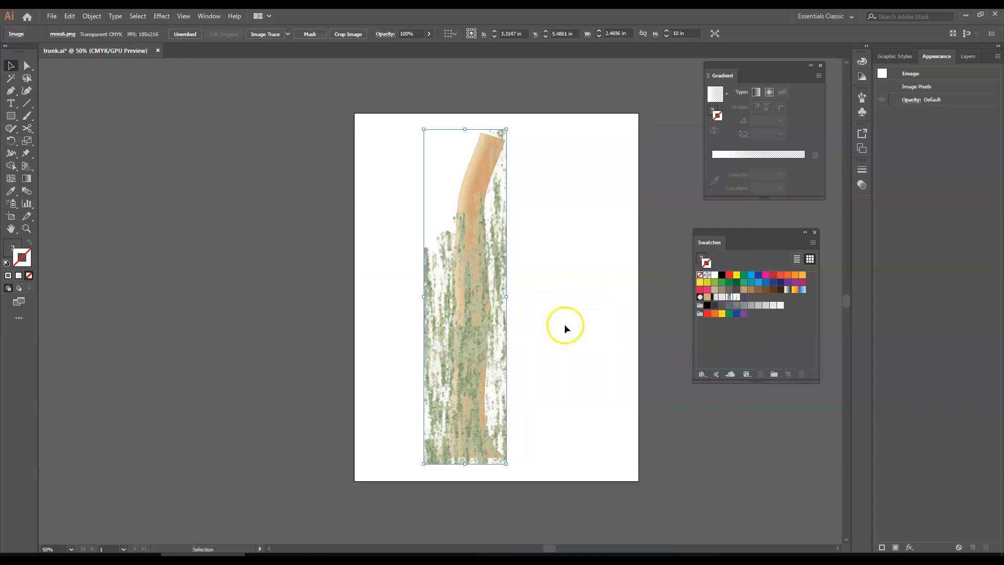
pyautogui.press('Delete')
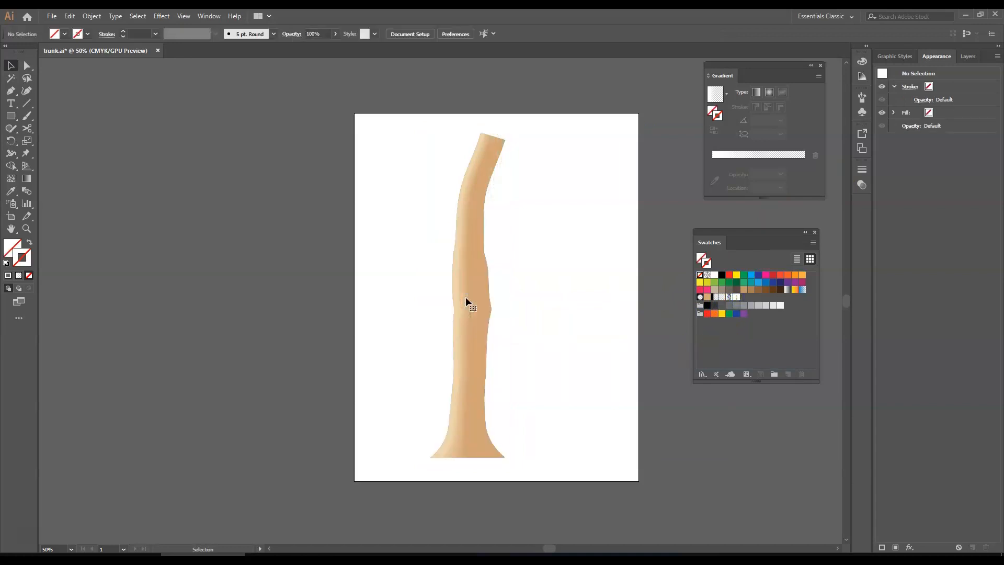
# Apply the new moss pattern swatch to the trunk's tan stroke directly beneath the 60% Overlay stroke
pyautogui.click(467, 301)
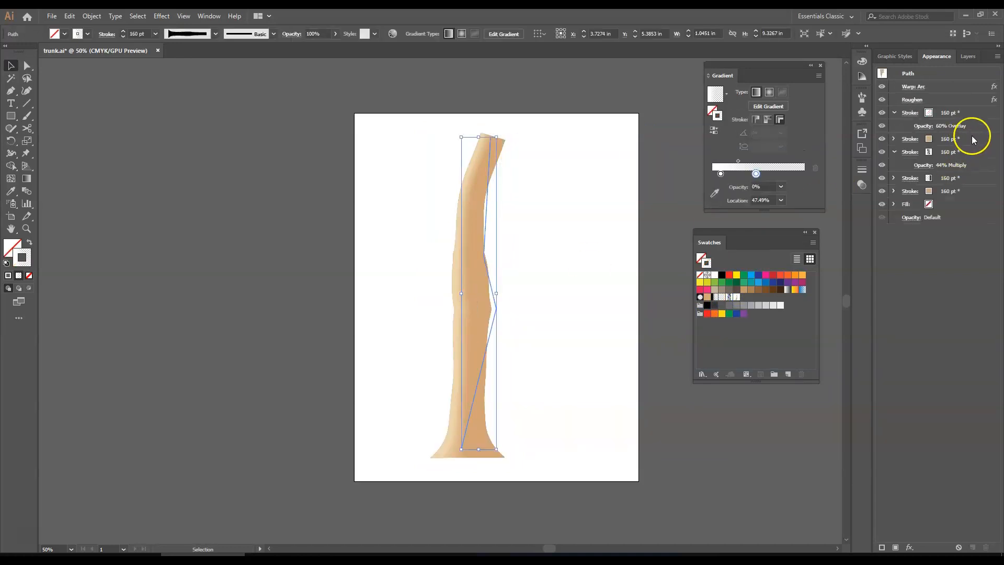
pyautogui.click(973, 139)
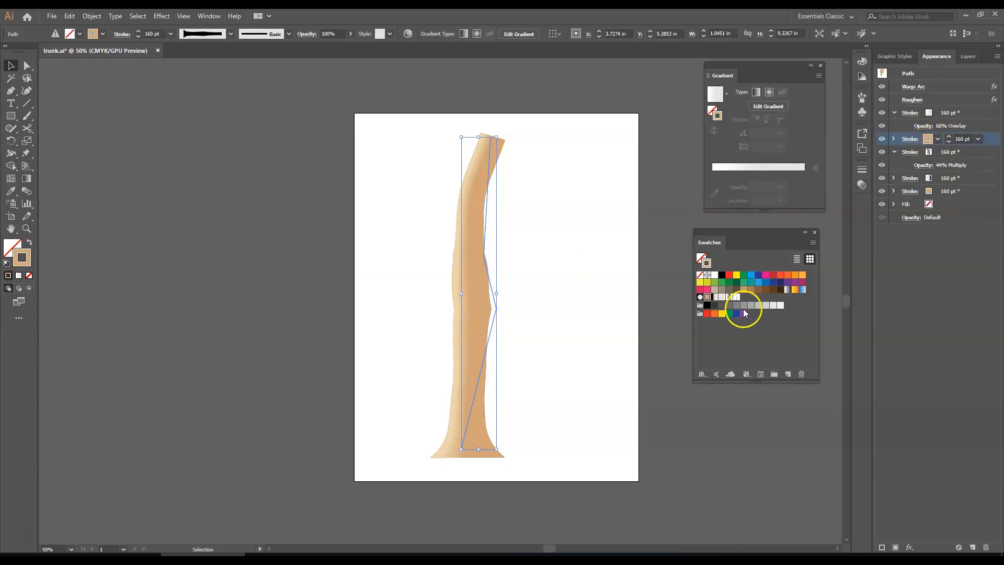
pyautogui.click(736, 296)
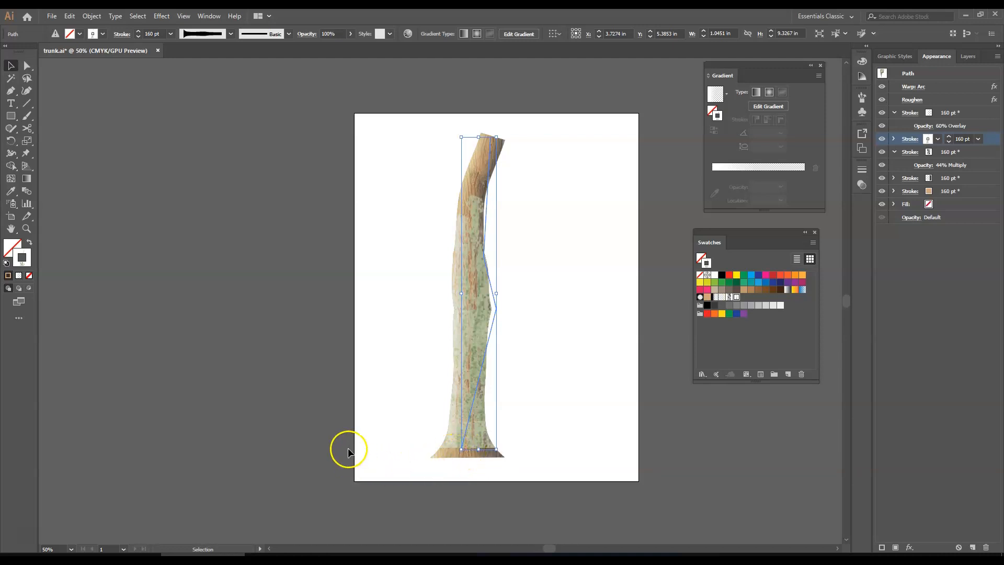
# Shift only the moss pattern inside the trunk until the moss covers the trunk from its base upward
pyautogui.click(471, 338)
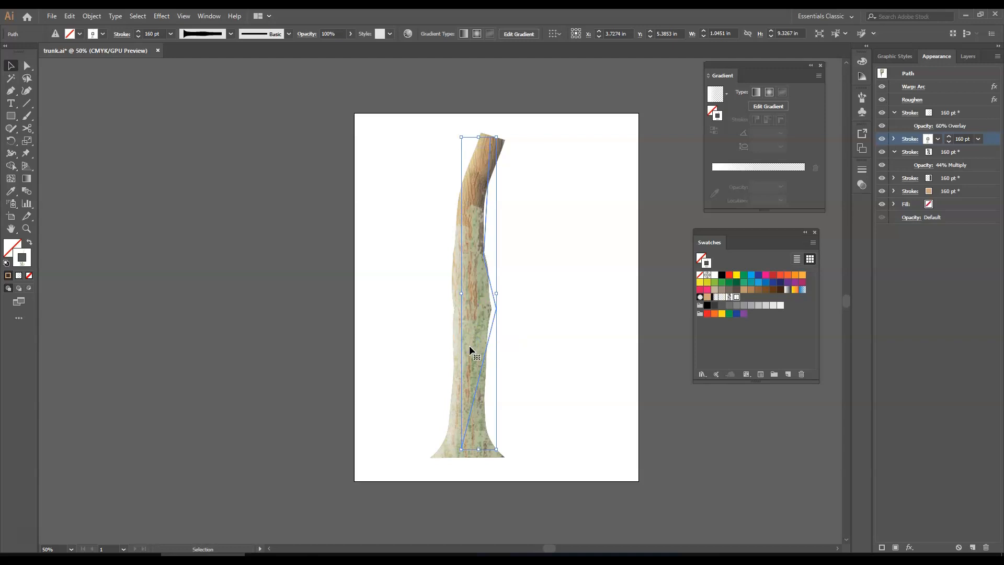
pyautogui.click(465, 348)
pyautogui.click(464, 348)
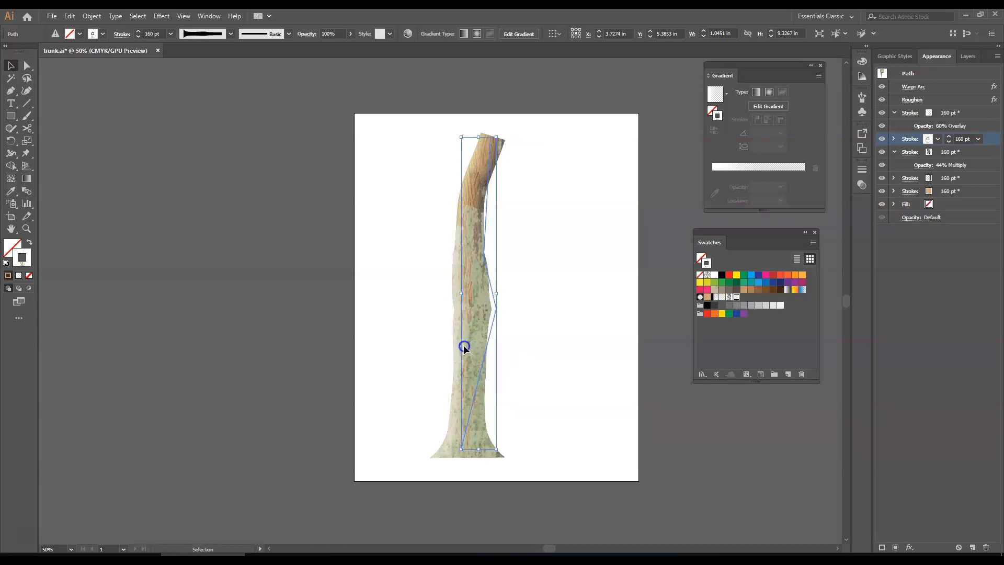
pyautogui.click(464, 348)
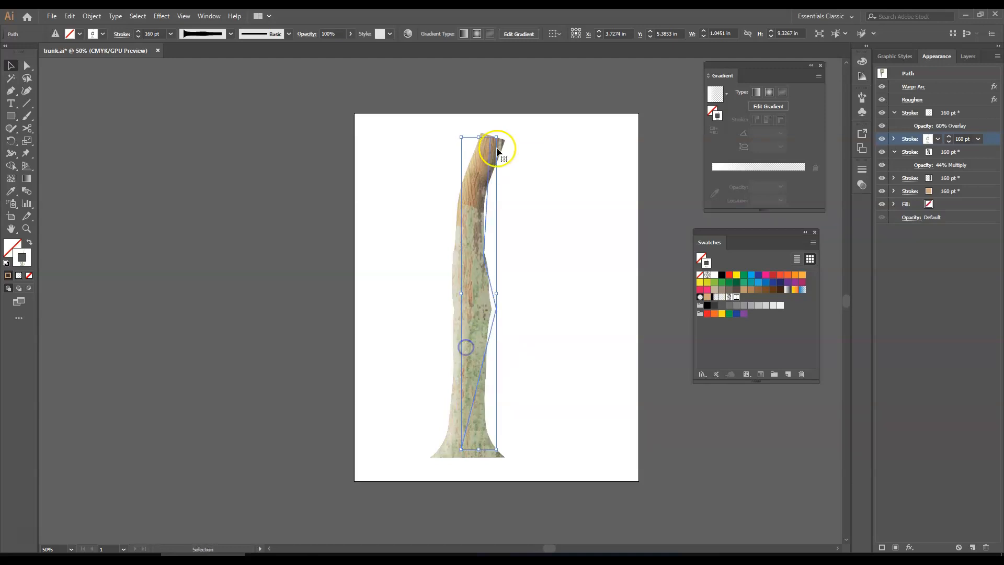
pyautogui.click(468, 288)
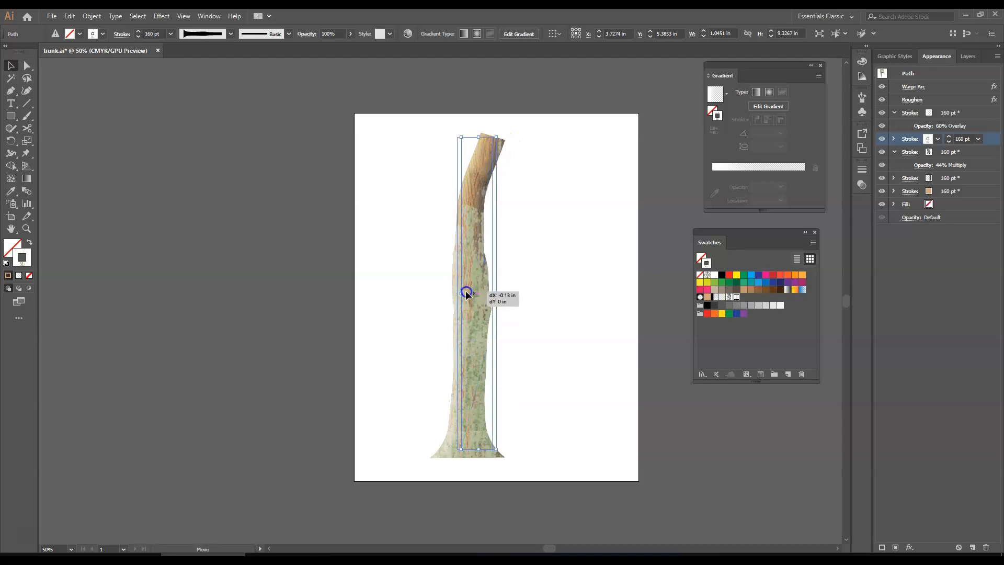
pyautogui.click(385, 265)
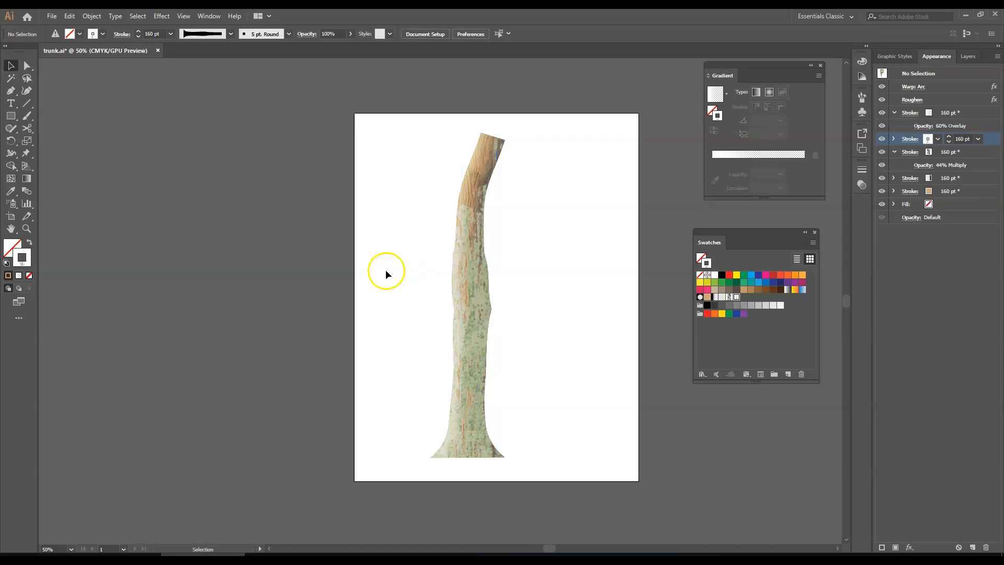
# Reduce the opacity of the trunk's moss pattern stroke to 79%
pyautogui.click(471, 276)
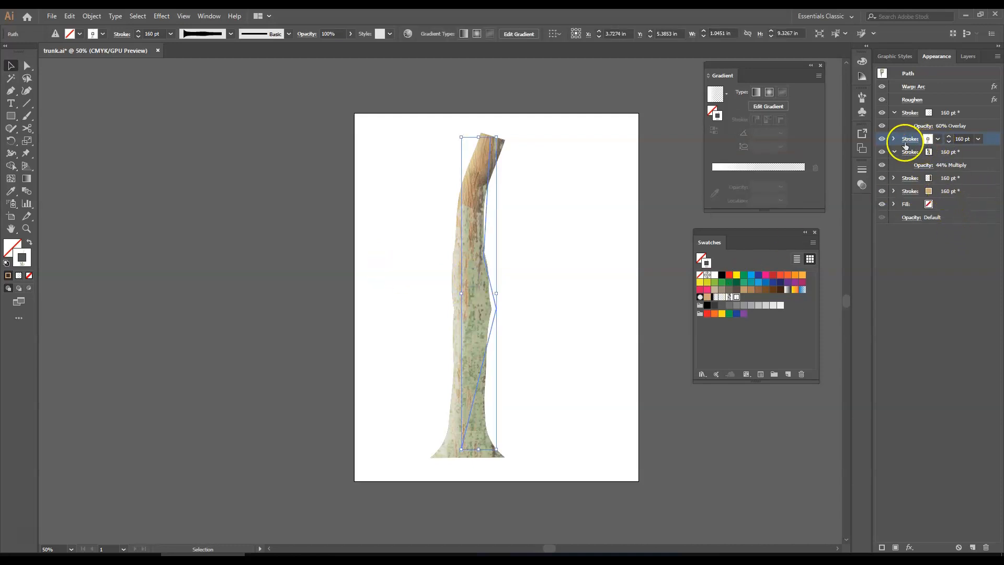
pyautogui.click(894, 139)
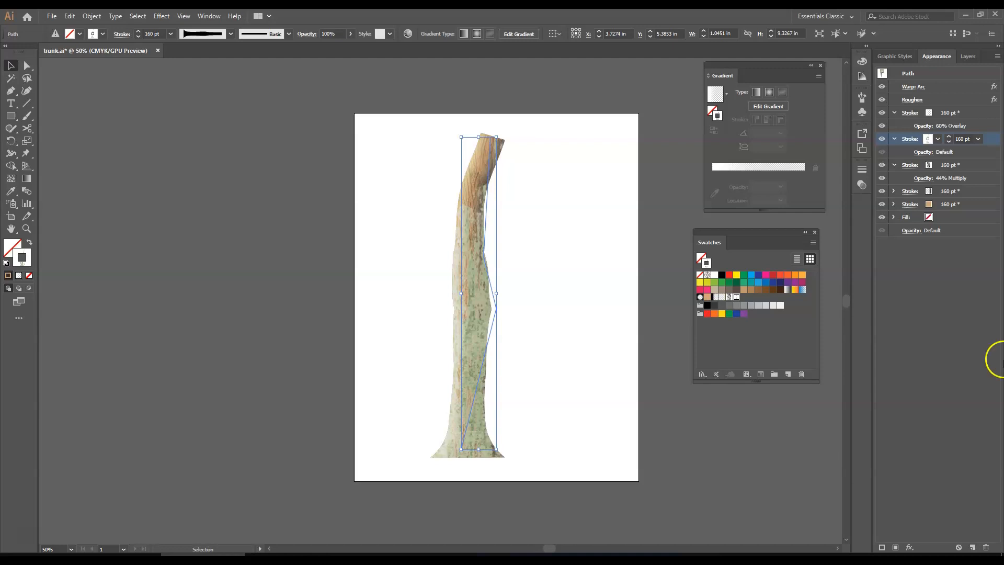
pyautogui.click(923, 152)
pyautogui.click(919, 172)
pyautogui.moveTo(918, 183); pyautogui.dragTo(908, 187)
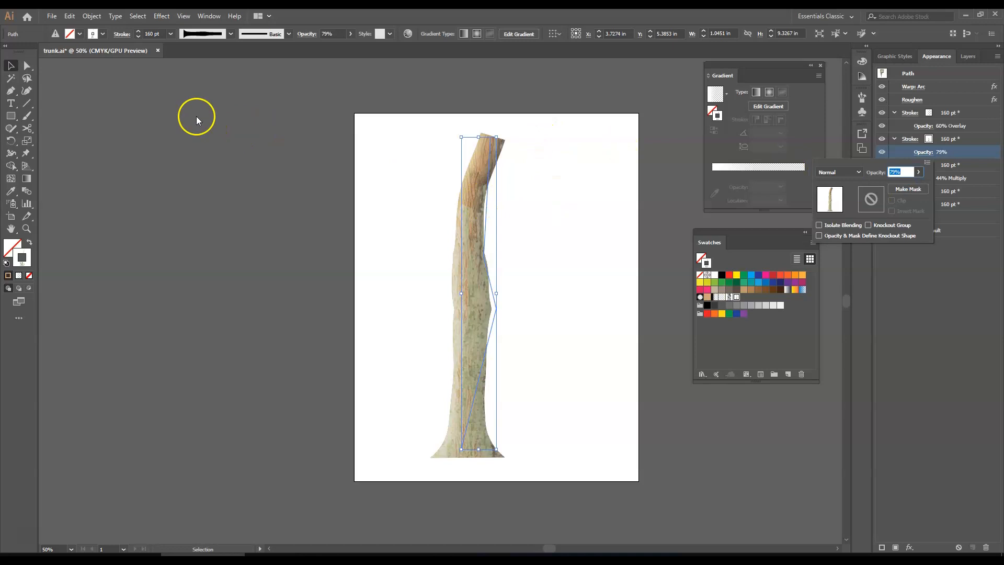
pyautogui.click(179, 108)
pyautogui.click(180, 142)
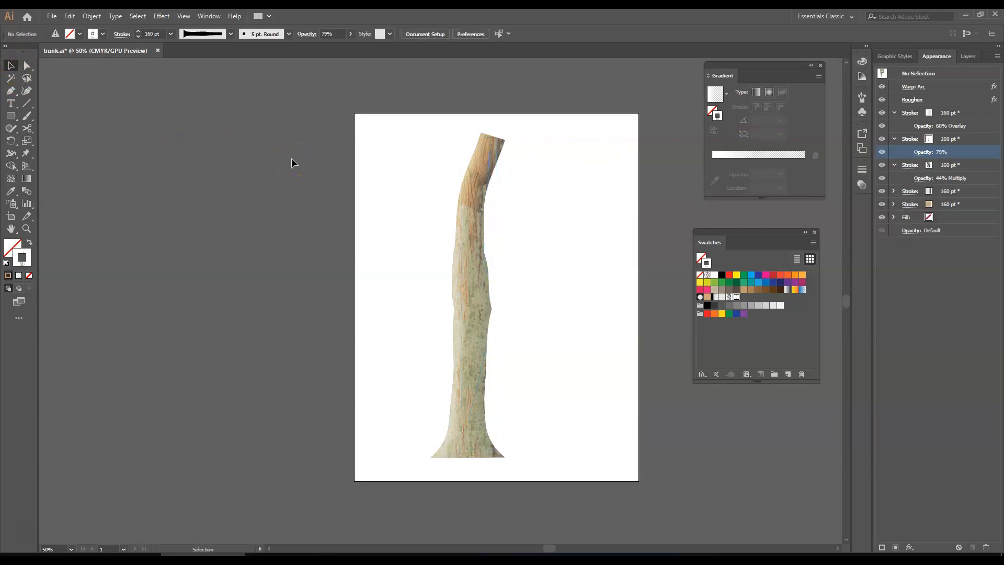
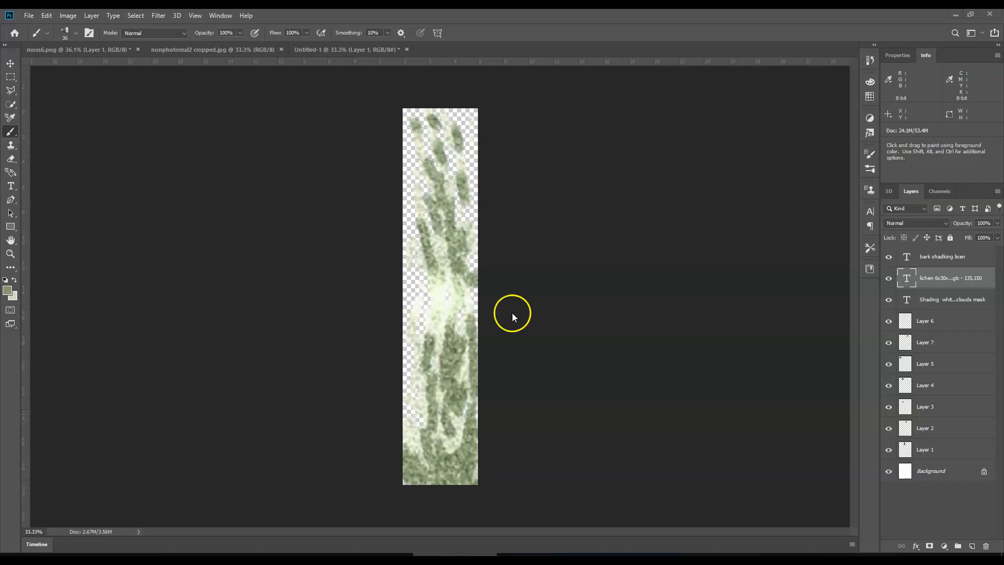
# Switch to Photoshop and create a Letter-size RGB print document, 8.5 x 11 inches, at 100 pixels/inch
pyautogui.click(28, 15)
pyautogui.click(40, 27)
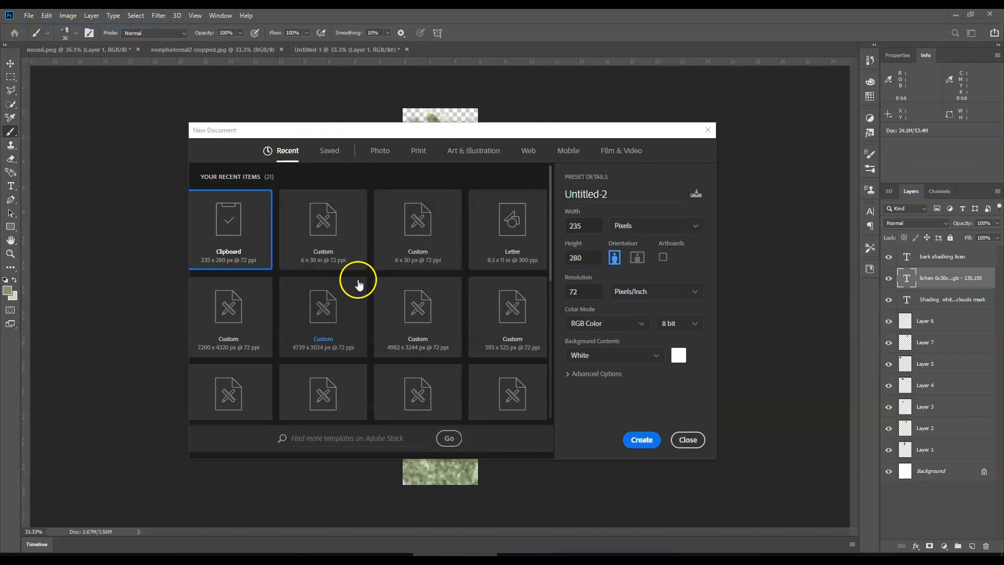
pyautogui.click(418, 151)
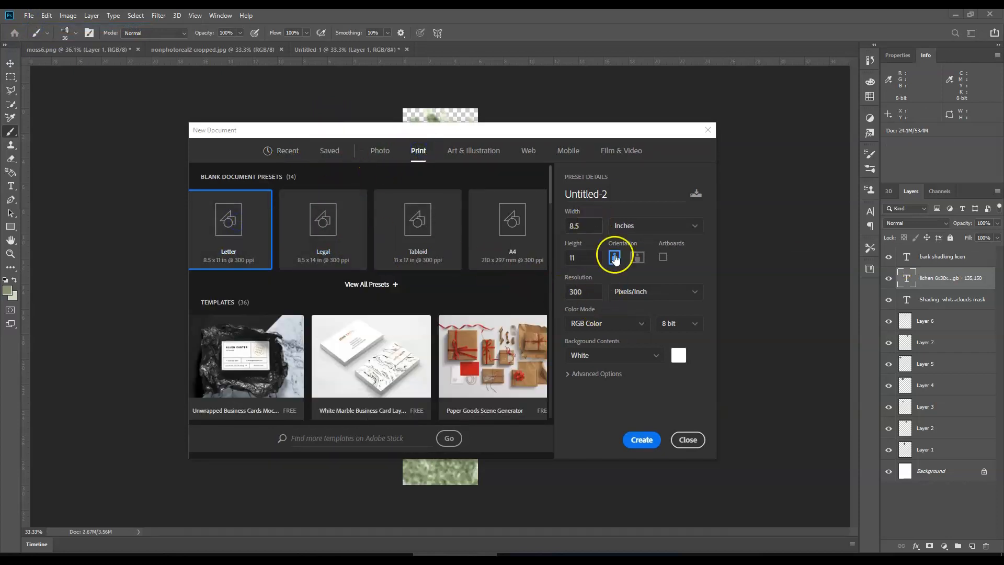
pyautogui.moveTo(586, 303); pyautogui.dragTo(539, 290)
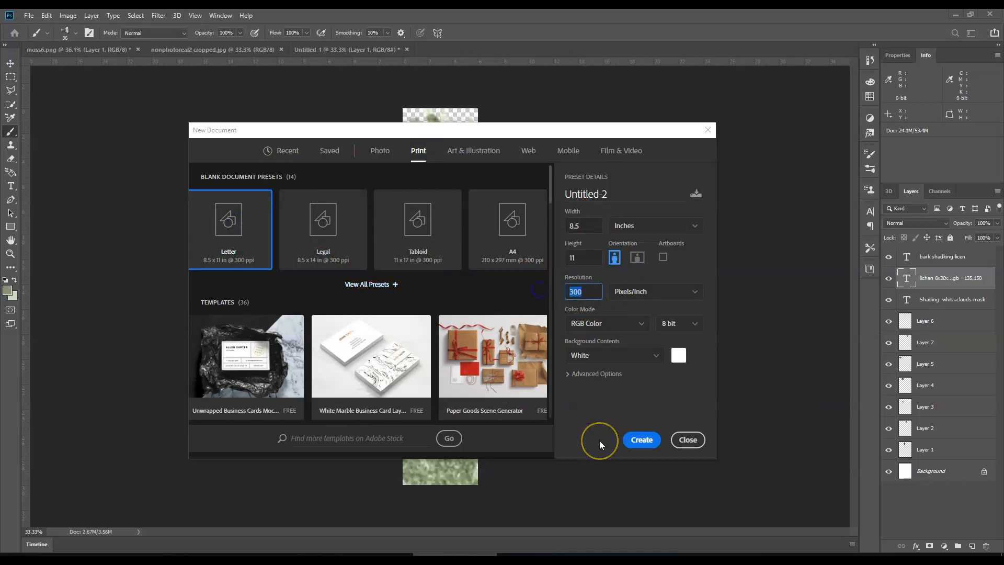
pyautogui.write('100')
pyautogui.click(641, 441)
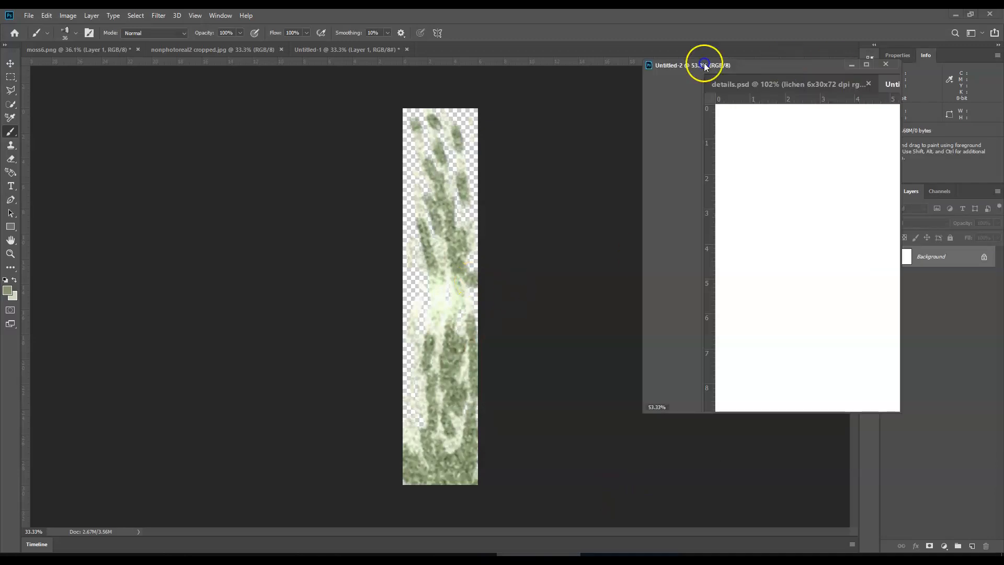
# Move the new document's floating window over the workspace and widen it so the whole page fits
pyautogui.moveTo(706, 63); pyautogui.dragTo(363, 139)
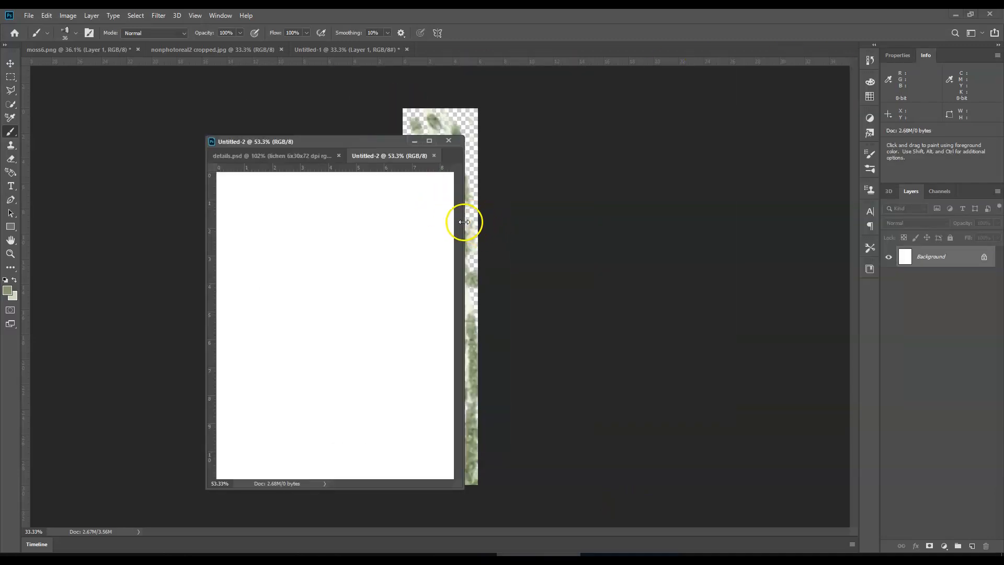
pyautogui.moveTo(464, 230); pyautogui.dragTo(772, 233)
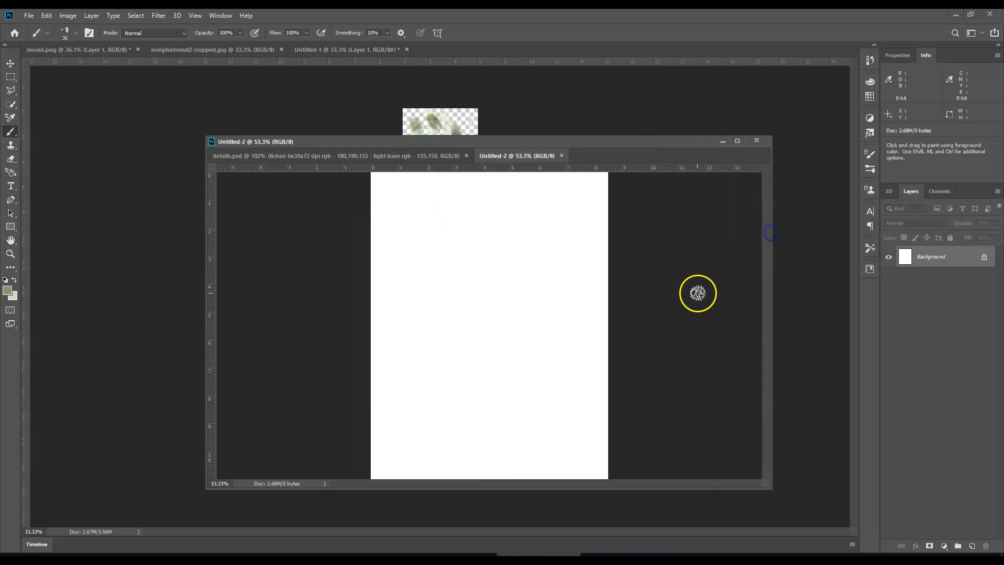
pyautogui.scroll(-2, 642, 298)
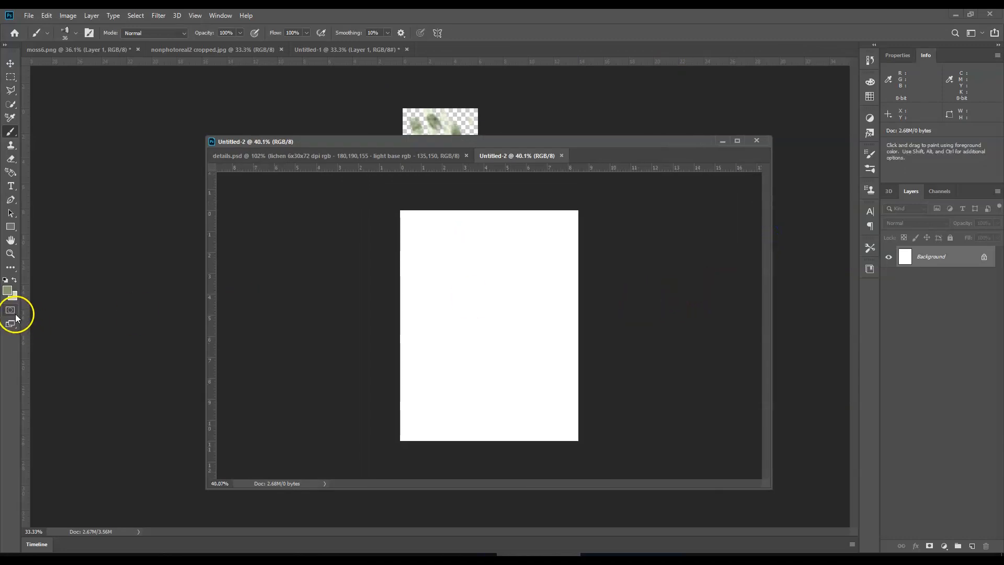
# Set the foreground color to white (ffffff) and the background color to black (000000)
pyautogui.click(8, 291)
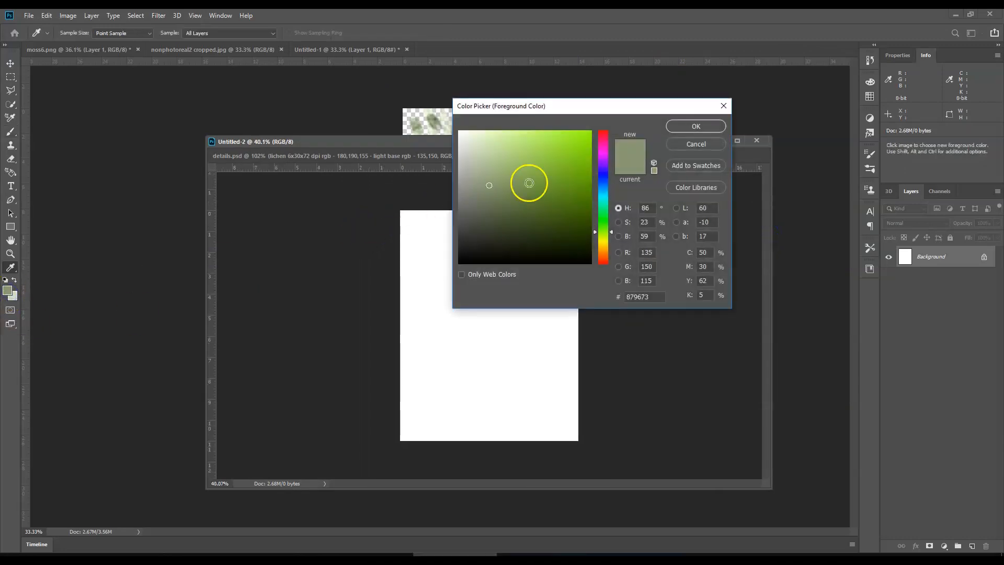
pyautogui.moveTo(524, 180); pyautogui.dragTo(458, 130)
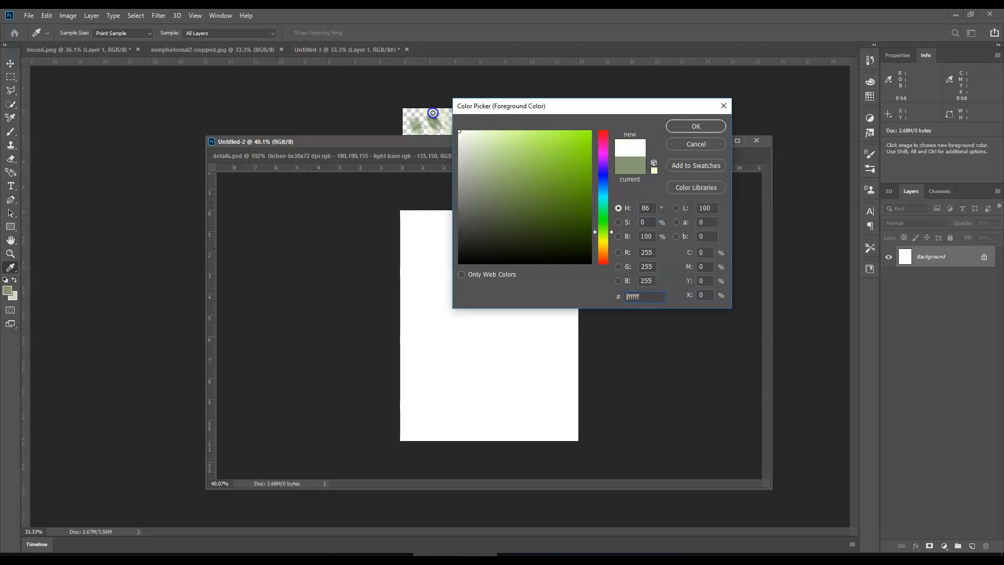
pyautogui.click(678, 127)
pyautogui.click(14, 296)
pyautogui.moveTo(491, 234); pyautogui.dragTo(458, 269)
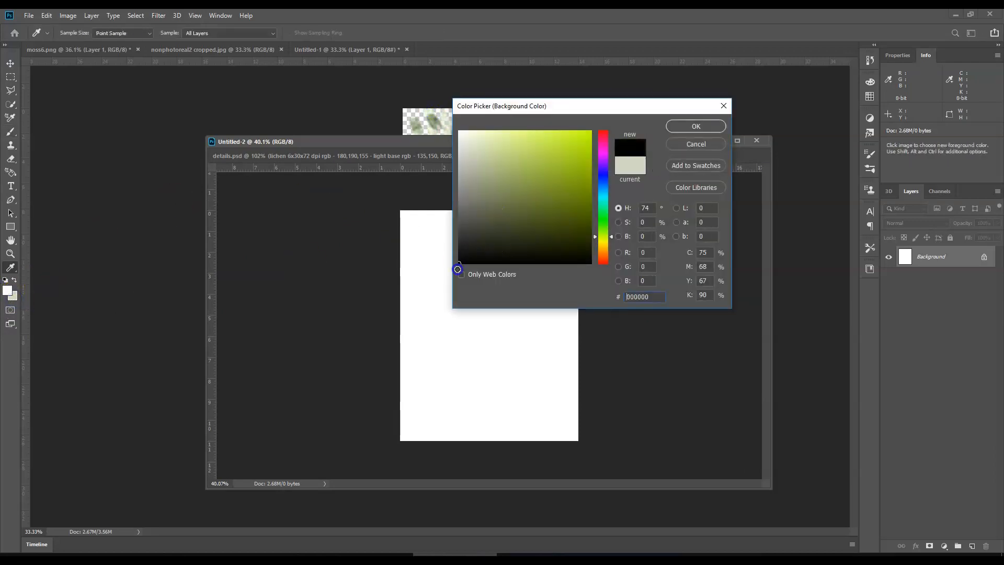
pyautogui.click(713, 127)
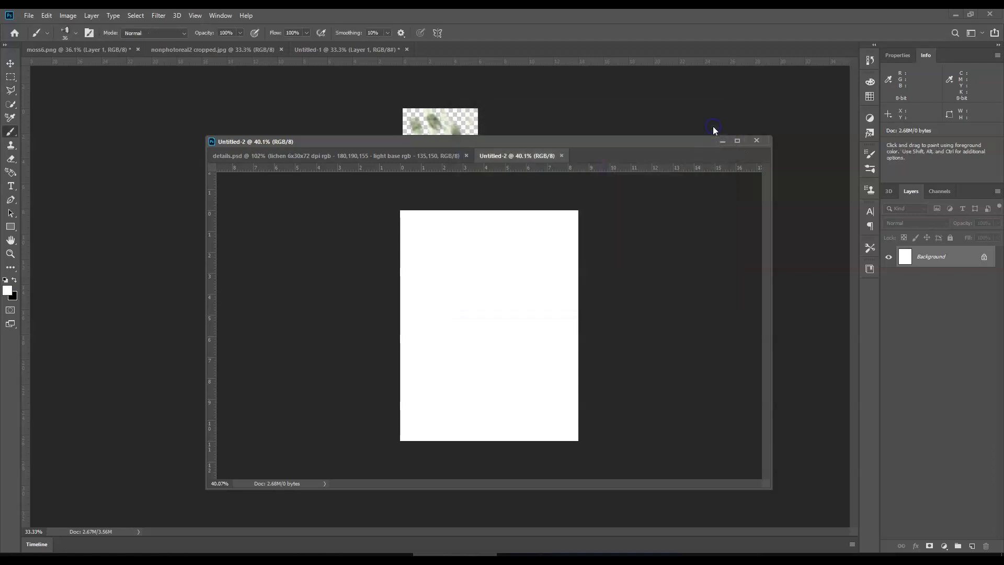
# Render a Clouds filter on the blank page and convert the Background into a regular layer
pyautogui.click(162, 17)
pyautogui.moveTo(187, 184)
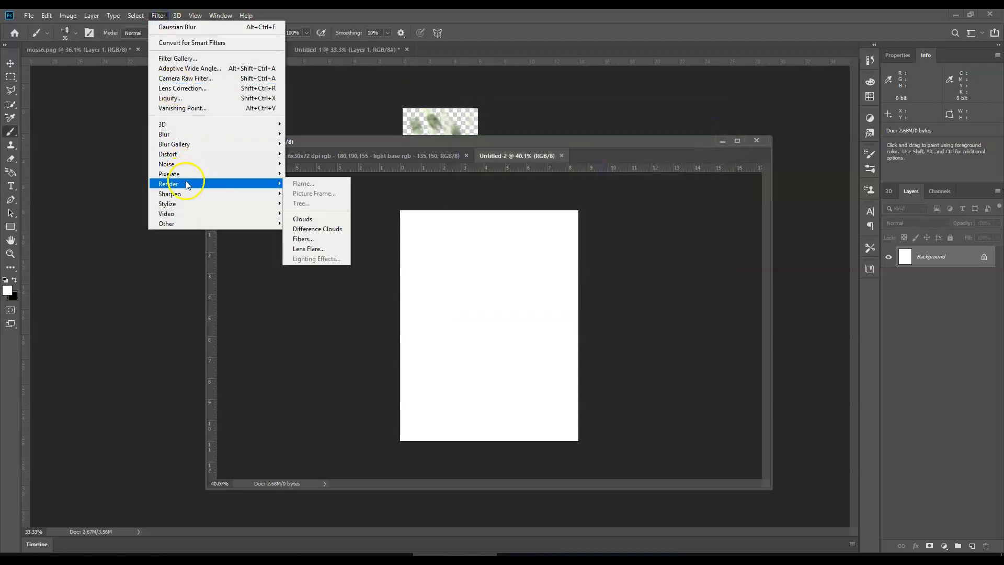
pyautogui.click(323, 220)
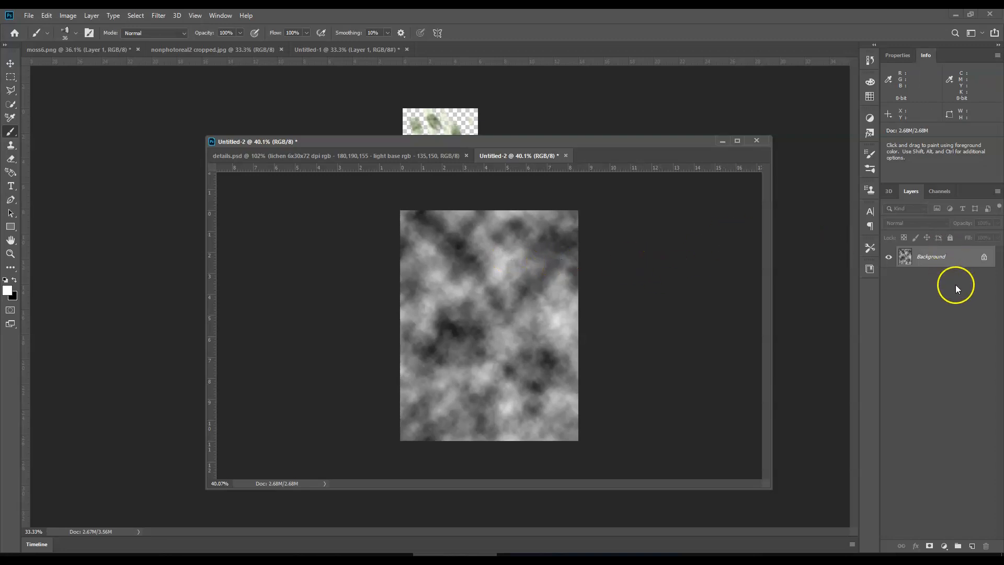
pyautogui.doubleClick(952, 260)
pyautogui.click(587, 173)
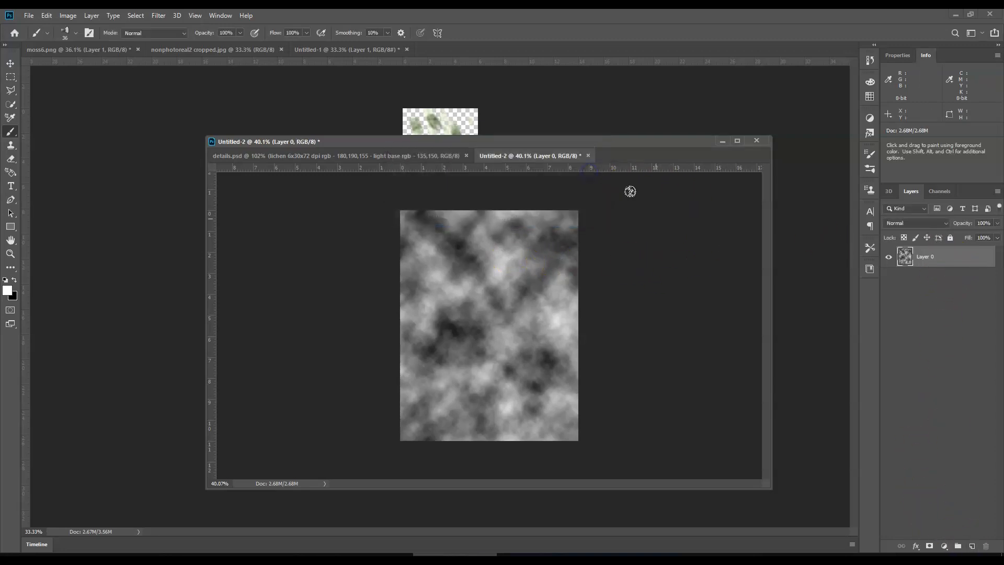
# Add a mask to the clouds layer and select a full-height area about 5.1 x 11 inches along the page's right side
pyautogui.click(929, 546)
pyautogui.press('x')
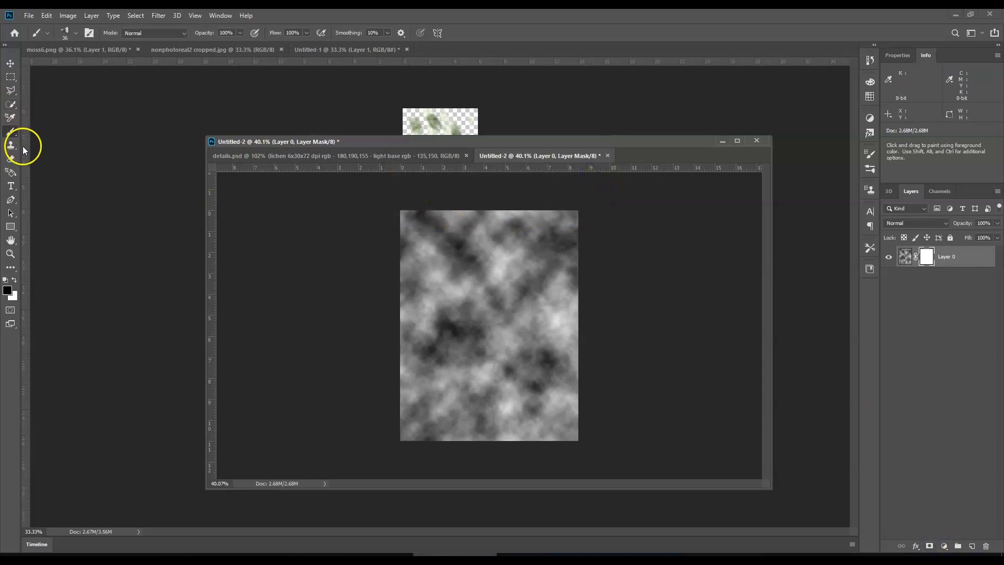
pyautogui.click(10, 77)
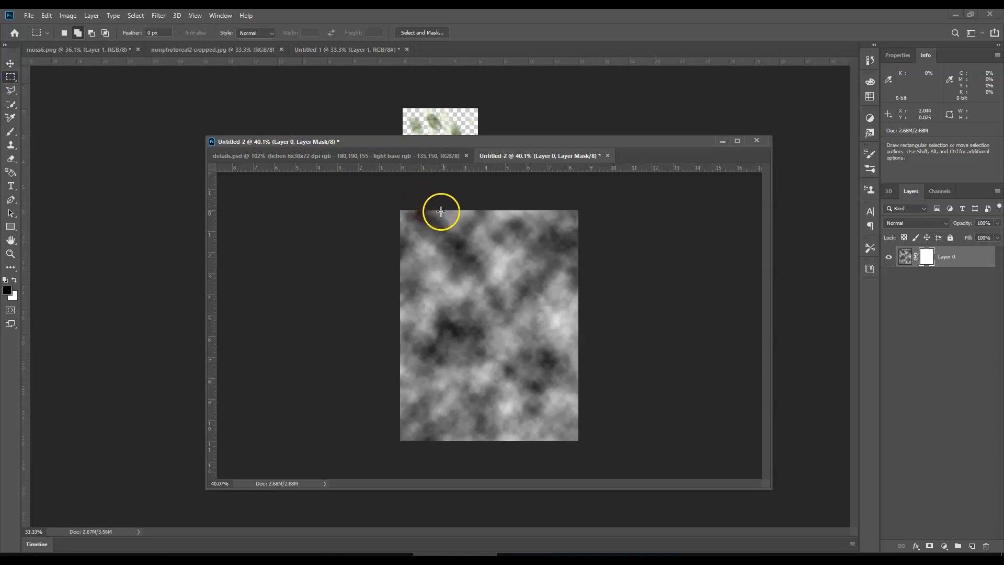
pyautogui.moveTo(472, 213); pyautogui.dragTo(569, 462)
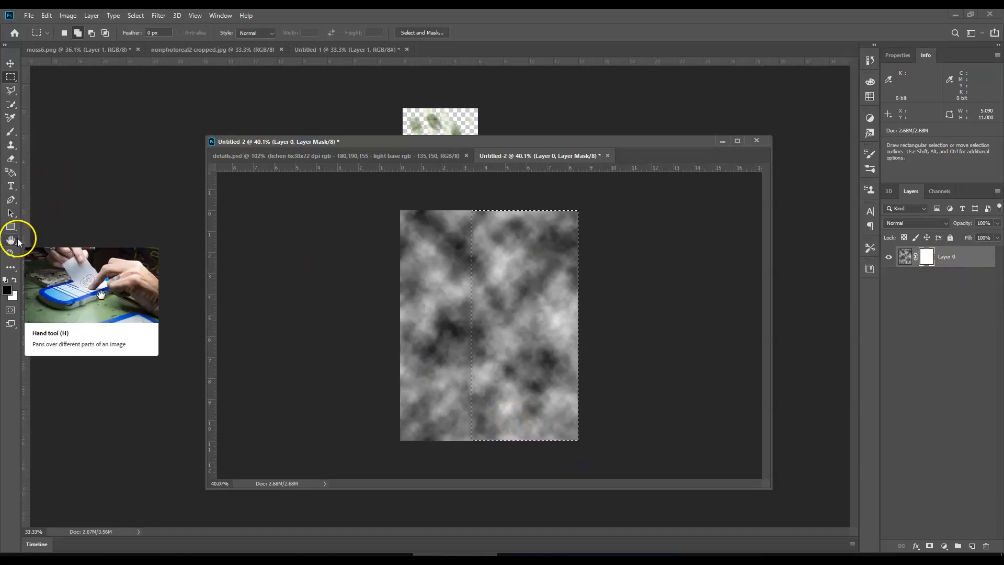
# Fill the selected mask area with a black-to-white linear gradient running inward from the page's right edge, and clear the selection
pyautogui.press('i')
pyautogui.click(13, 270)
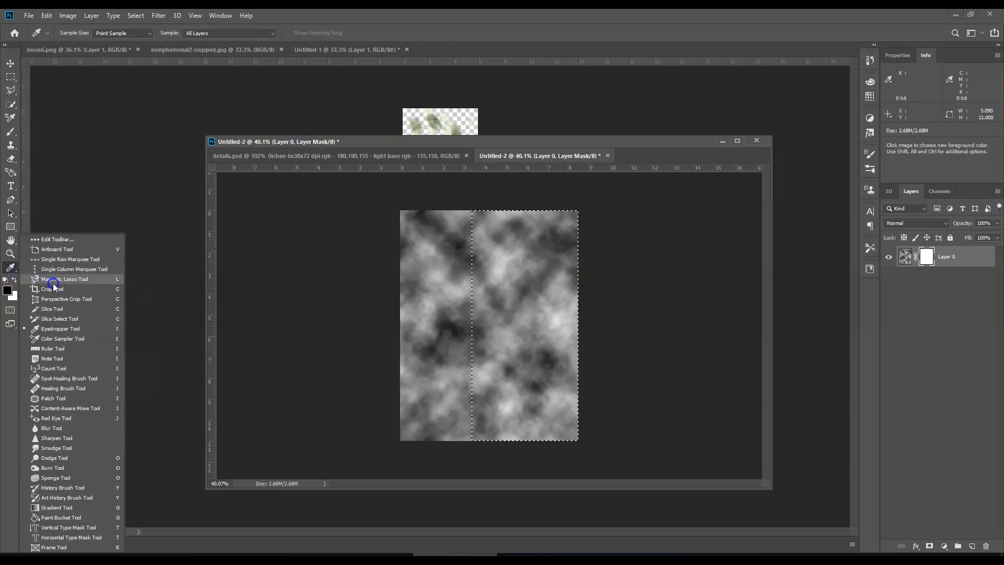
pyautogui.click(78, 507)
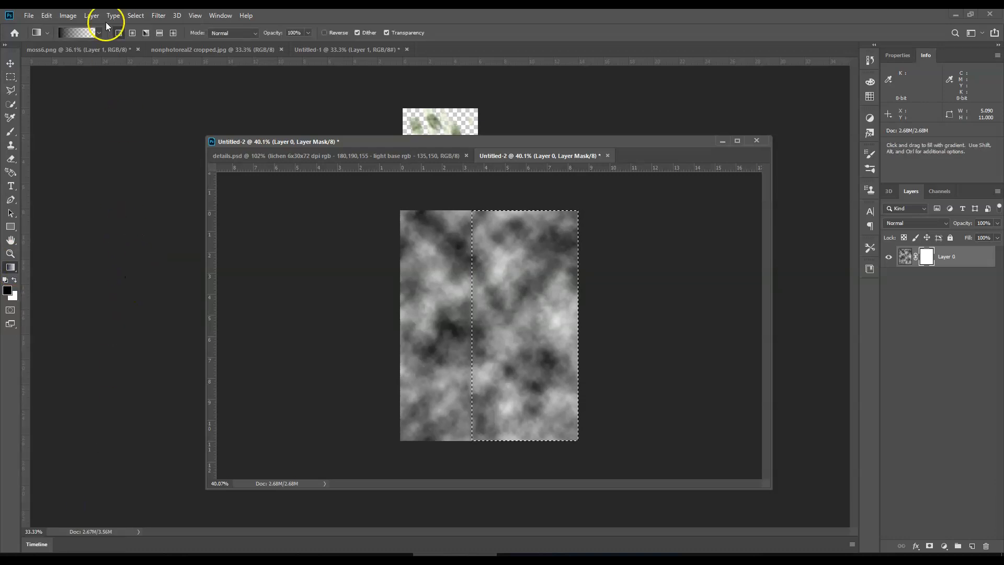
pyautogui.click(98, 33)
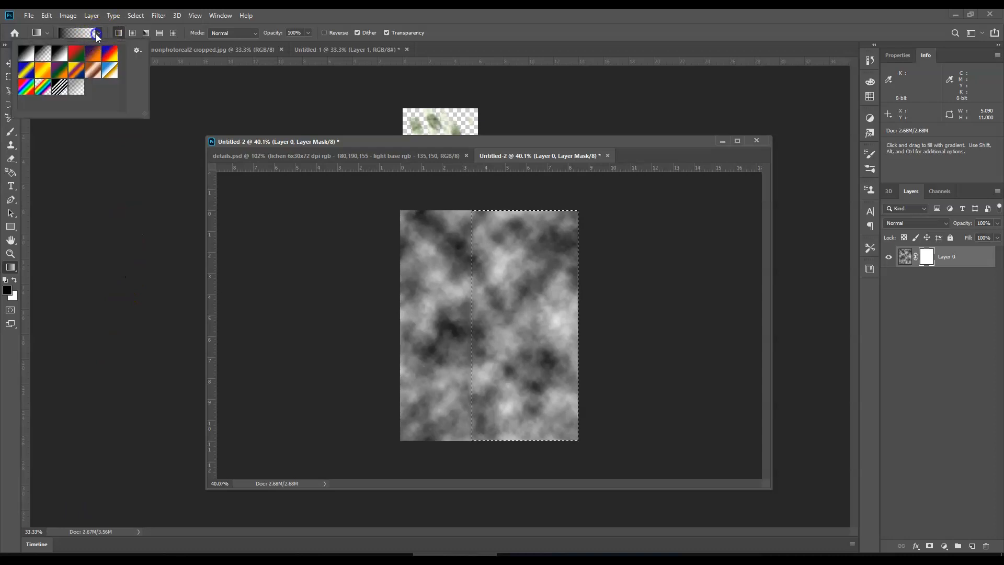
pyautogui.click(27, 56)
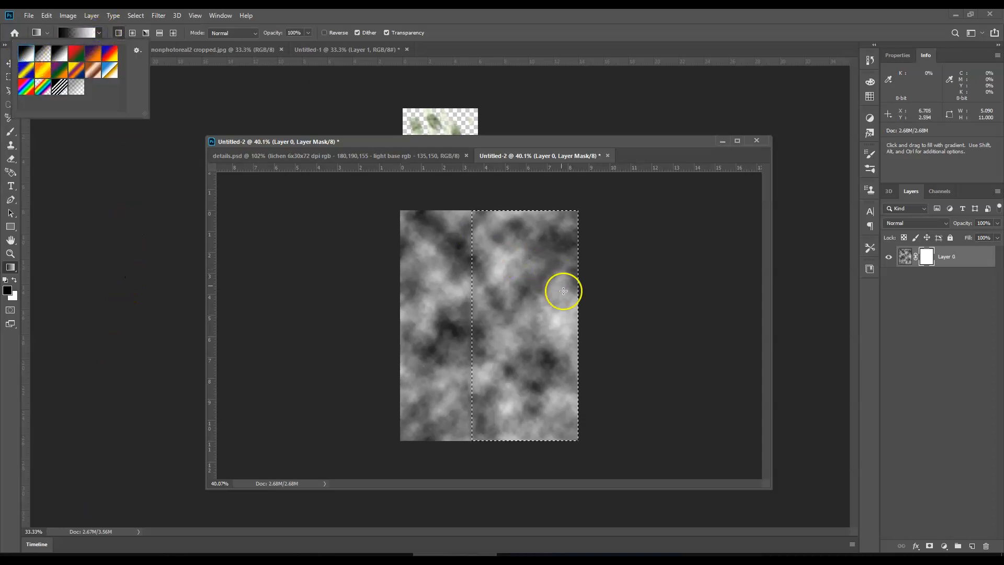
pyautogui.click(573, 340)
pyautogui.moveTo(573, 340); pyautogui.dragTo(493, 340)
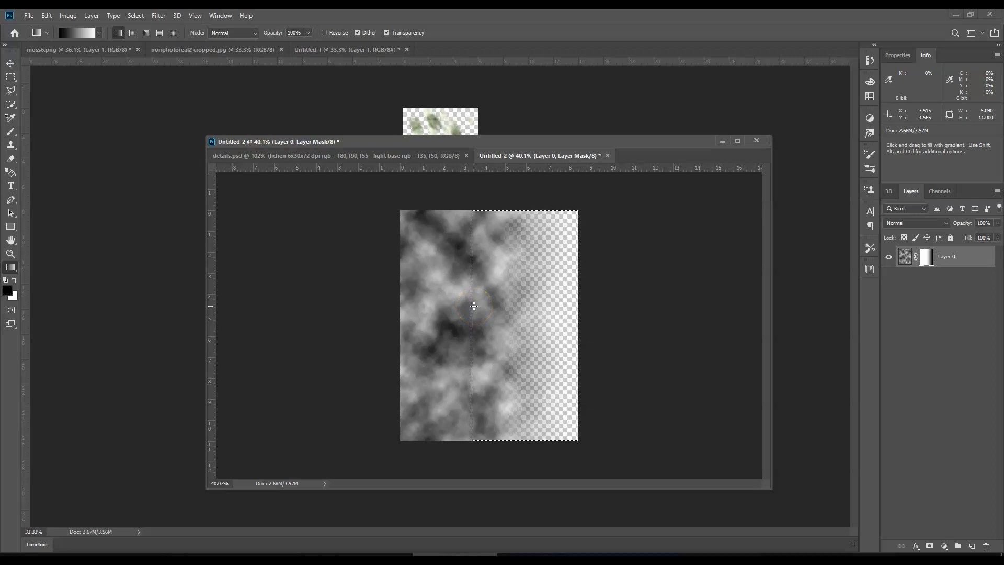
pyautogui.moveTo(490, 299); pyautogui.dragTo(521, 240)
pyautogui.hotkey('ctrl', 'd')
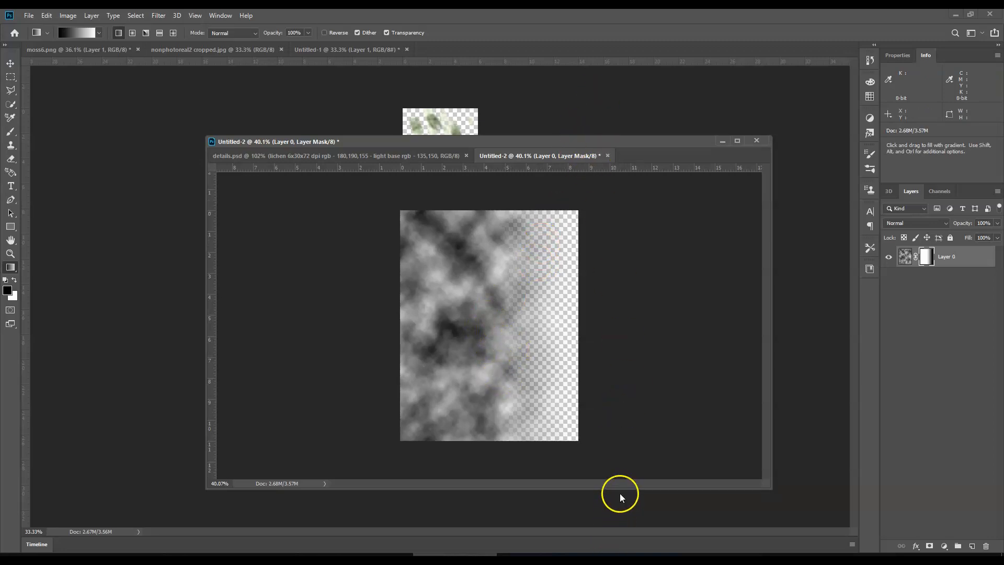
# Extend the canvas height to 22 inches, anchored at the bottom center
pyautogui.moveTo(620, 490); pyautogui.dragTo(610, 546)
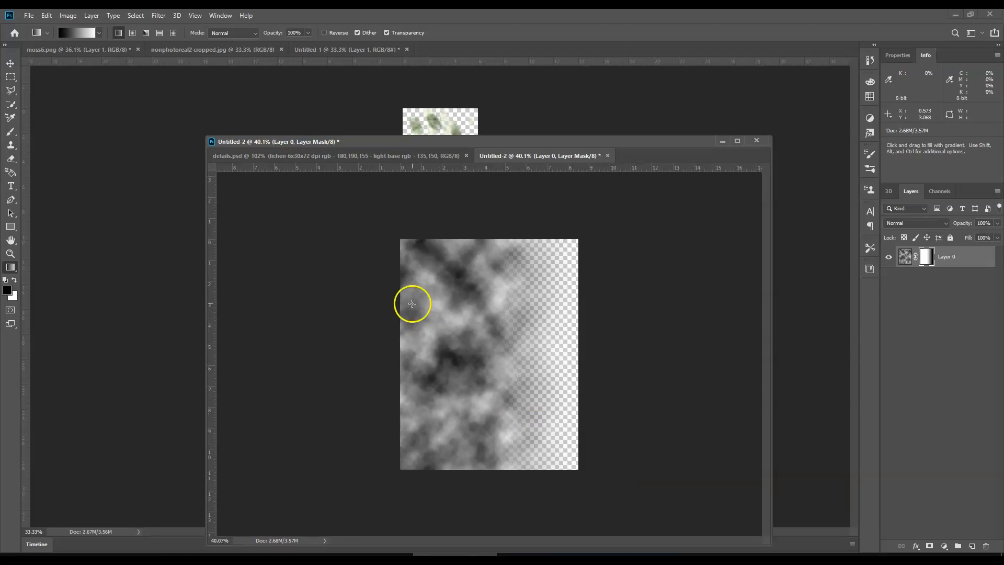
pyautogui.scroll(-5, 496, 325)
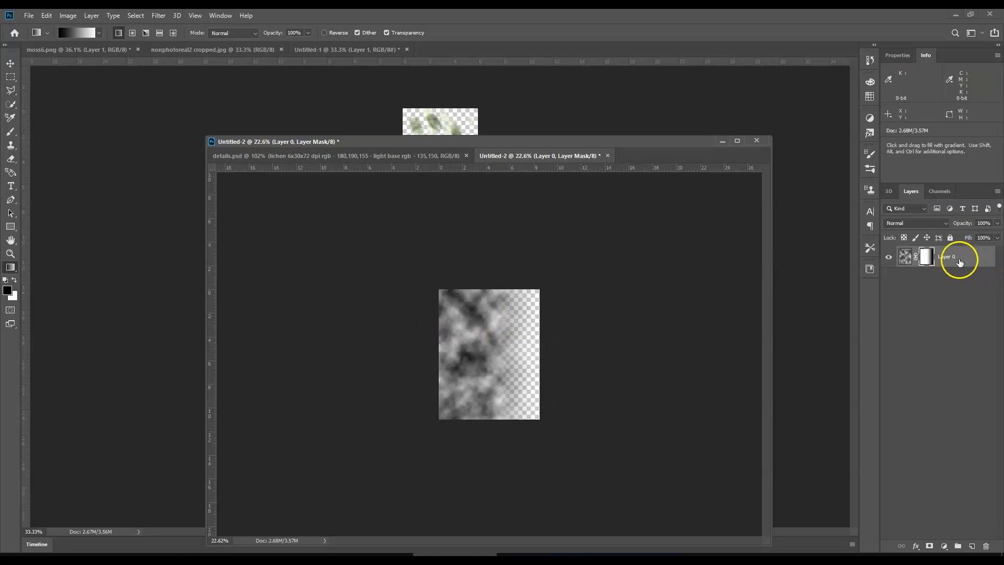
pyautogui.click(651, 342)
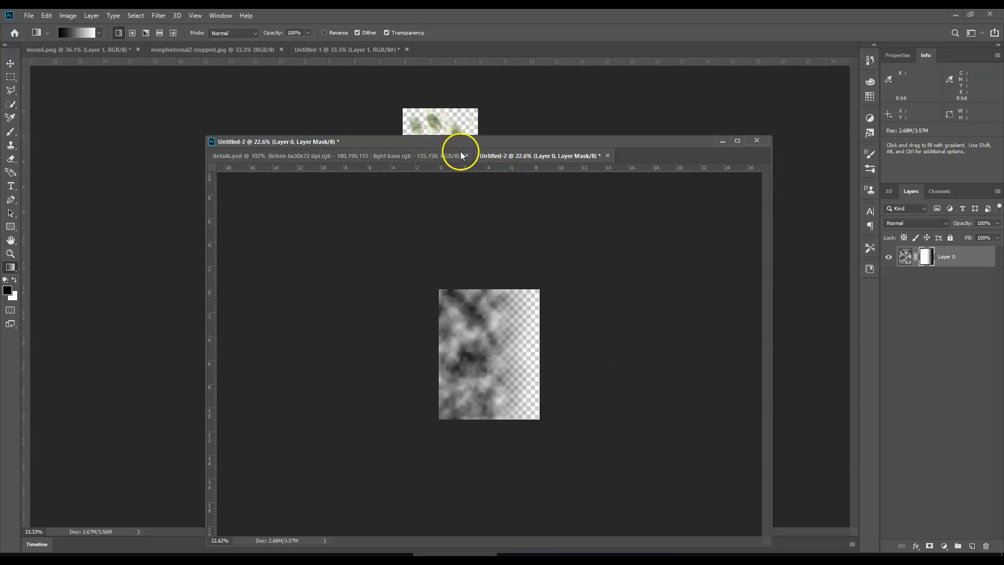
pyautogui.click(72, 15)
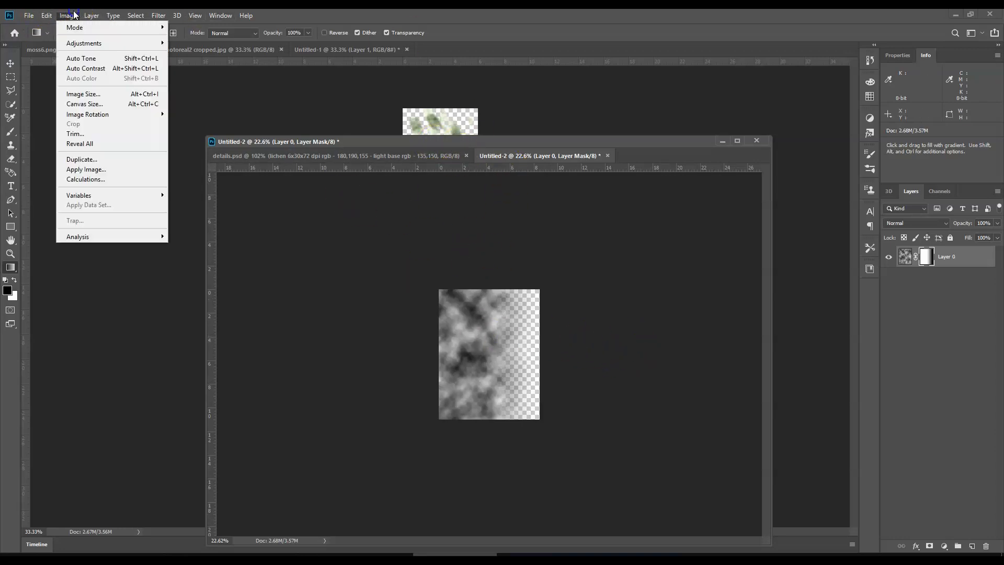
pyautogui.click(91, 105)
pyautogui.click(225, 270)
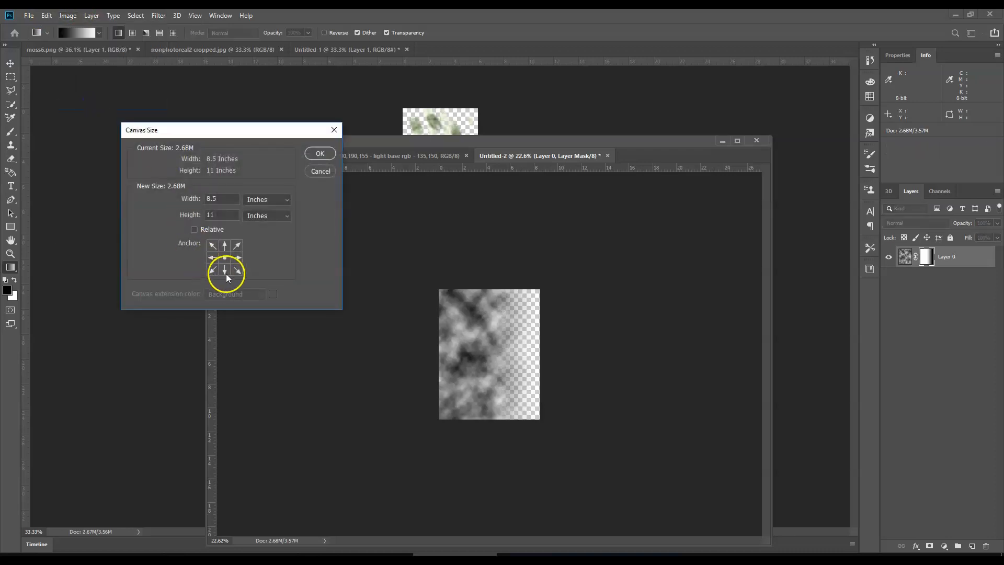
pyautogui.doubleClick(216, 214)
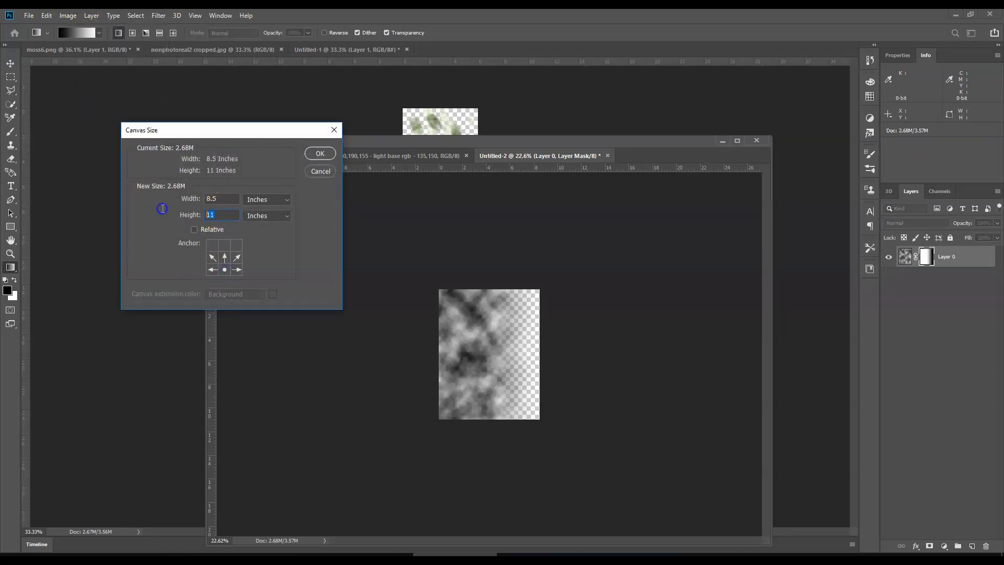
pyautogui.write('22')
pyautogui.click(320, 154)
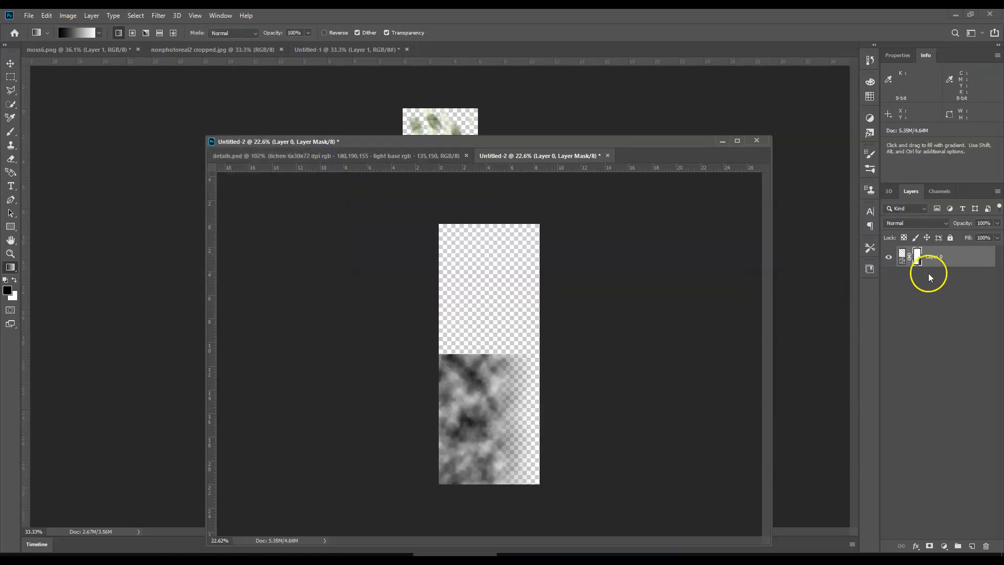
# Duplicate the masked clouds layer and move the copy up to fill the empty upper half of the canvas
pyautogui.rightClick(936, 256)
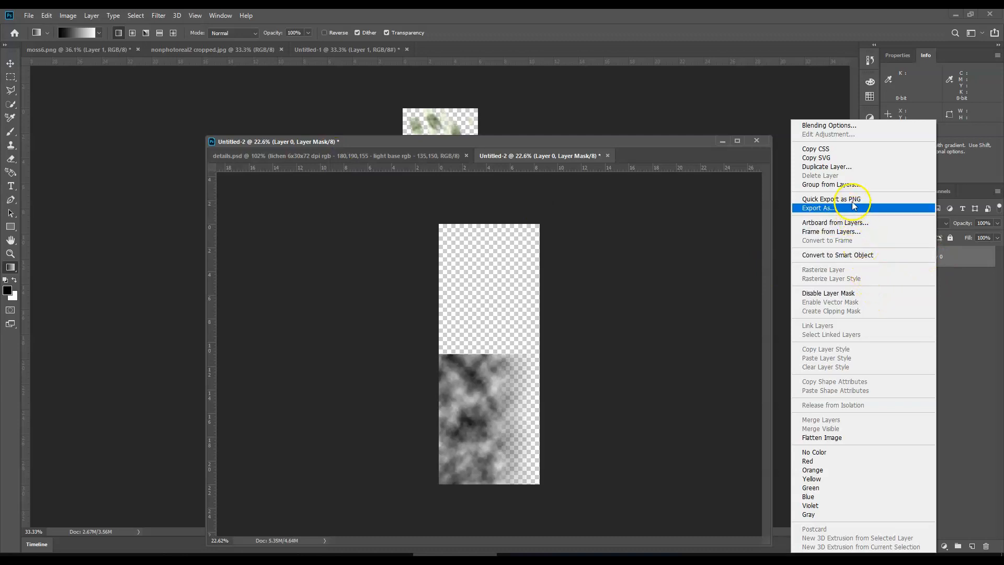
pyautogui.click(849, 166)
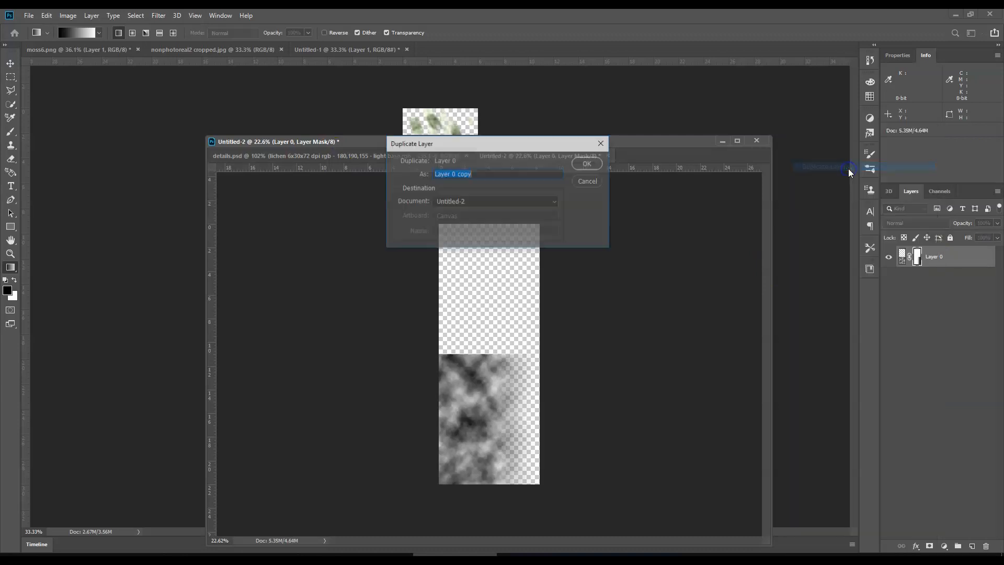
pyautogui.click(587, 163)
pyautogui.click(11, 63)
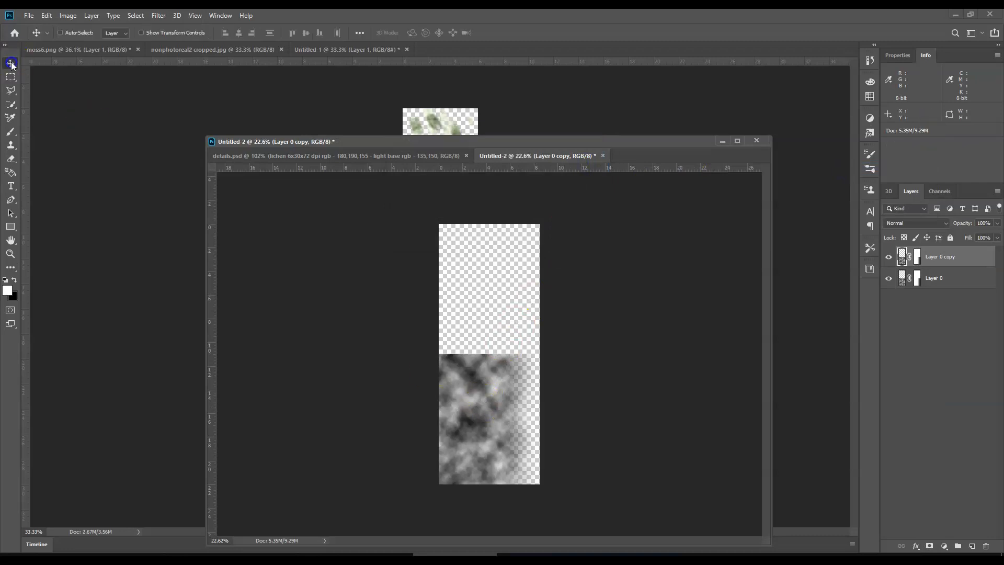
pyautogui.moveTo(459, 382); pyautogui.dragTo(464, 260)
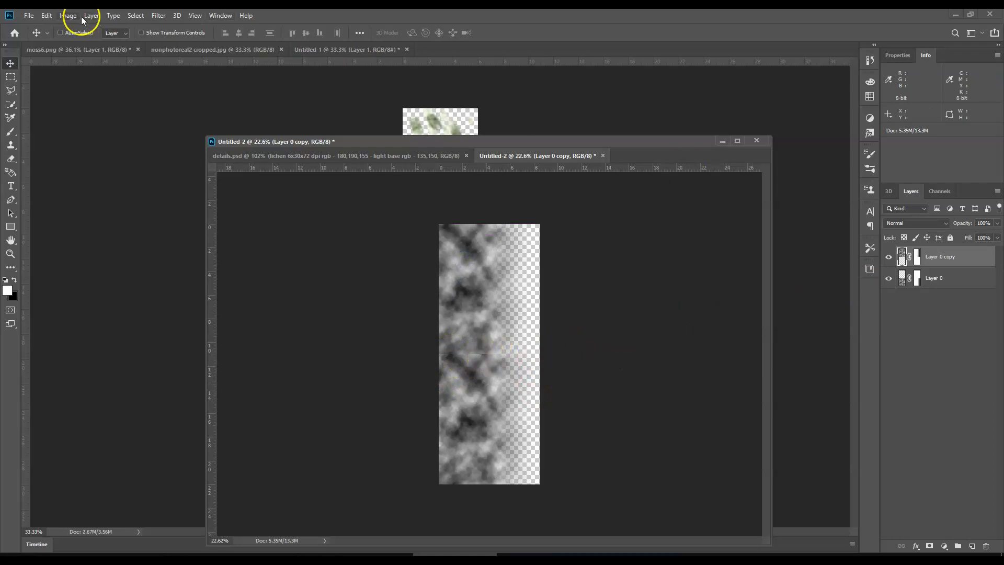
# Flip the upper clouds copy vertically so it mirrors the original below
pyautogui.click(68, 15)
pyautogui.moveTo(47, 15)
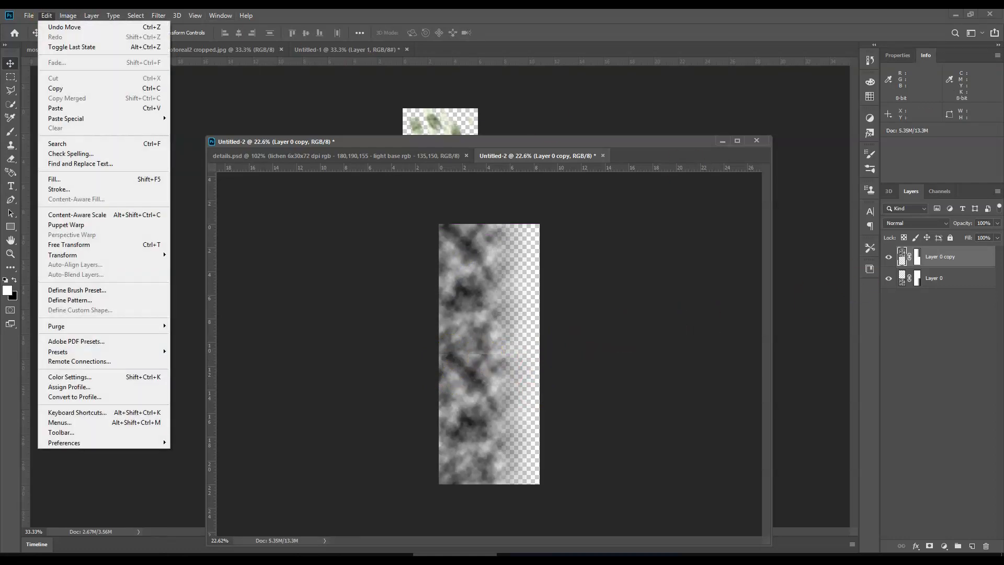
pyautogui.moveTo(102, 256)
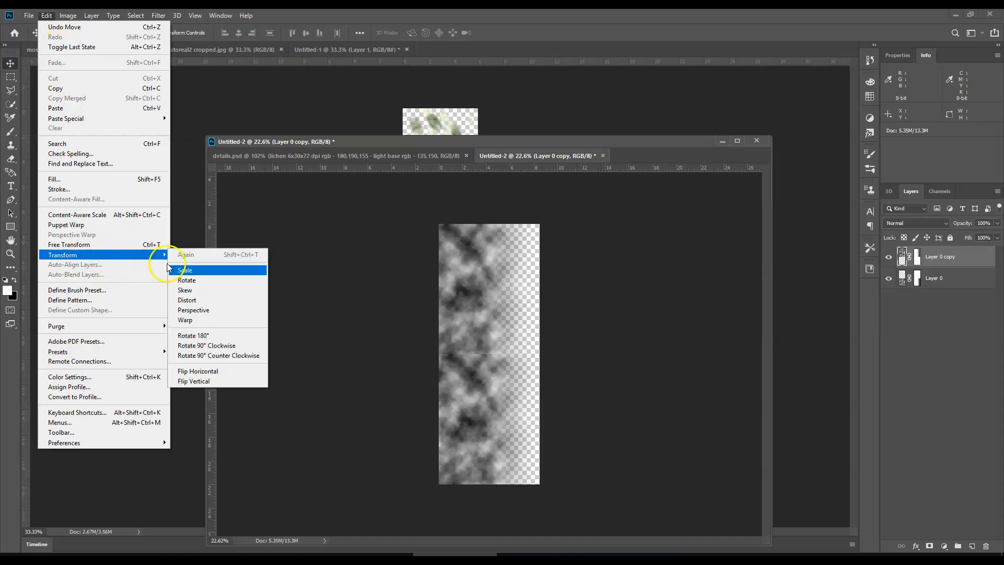
pyautogui.click(238, 380)
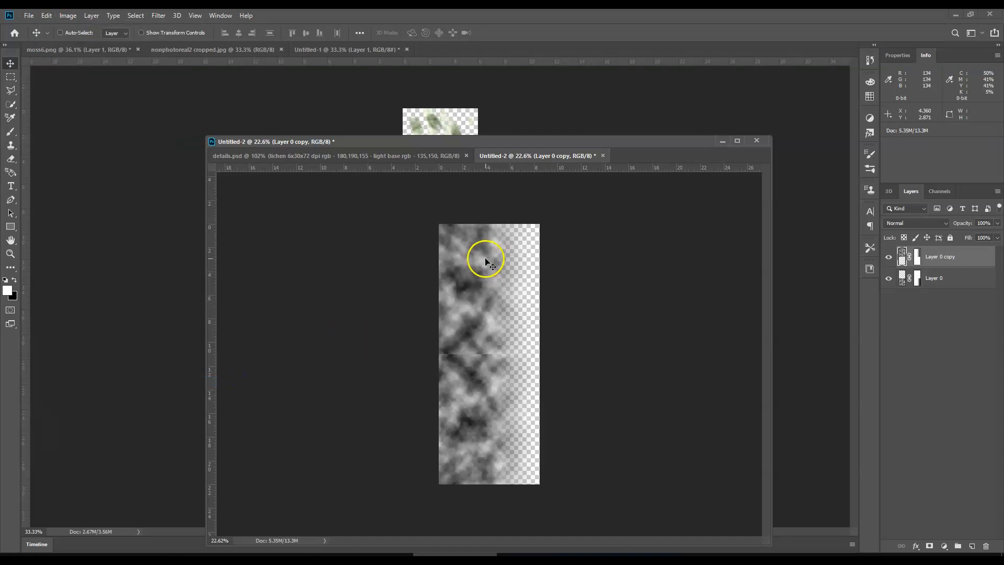
# Reposition the flipped copy so its lower edge meets the original clouds layer without a gap
pyautogui.moveTo(473, 284)
pyautogui.mouseDown()
pyautogui.moveTo(469, 326)
pyautogui.moveTo(469, 281)
pyautogui.mouseUp()
pyautogui.moveTo(448, 316); pyautogui.dragTo(454, 315)
pyautogui.click(381, 402)
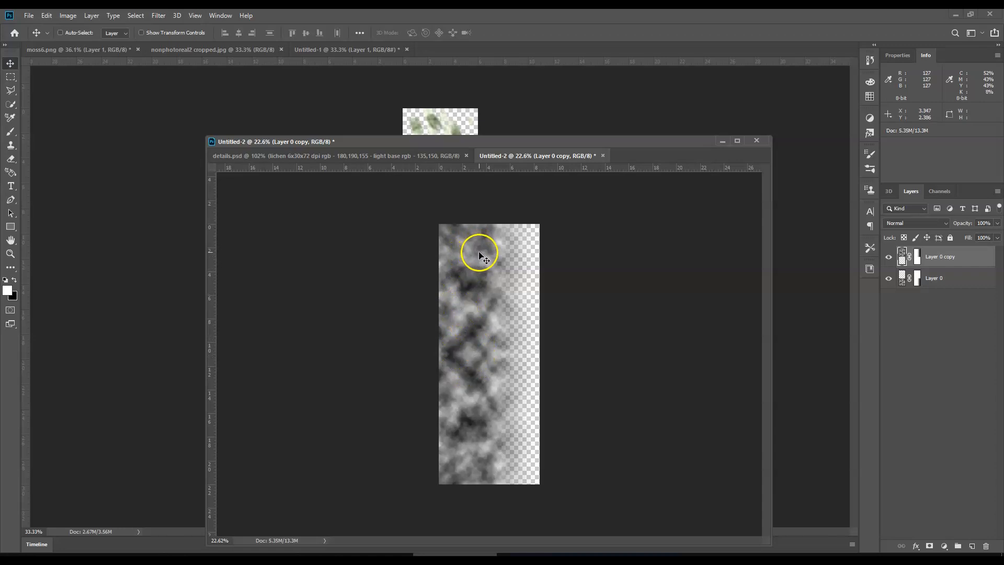
pyautogui.moveTo(481, 253); pyautogui.dragTo(480, 281)
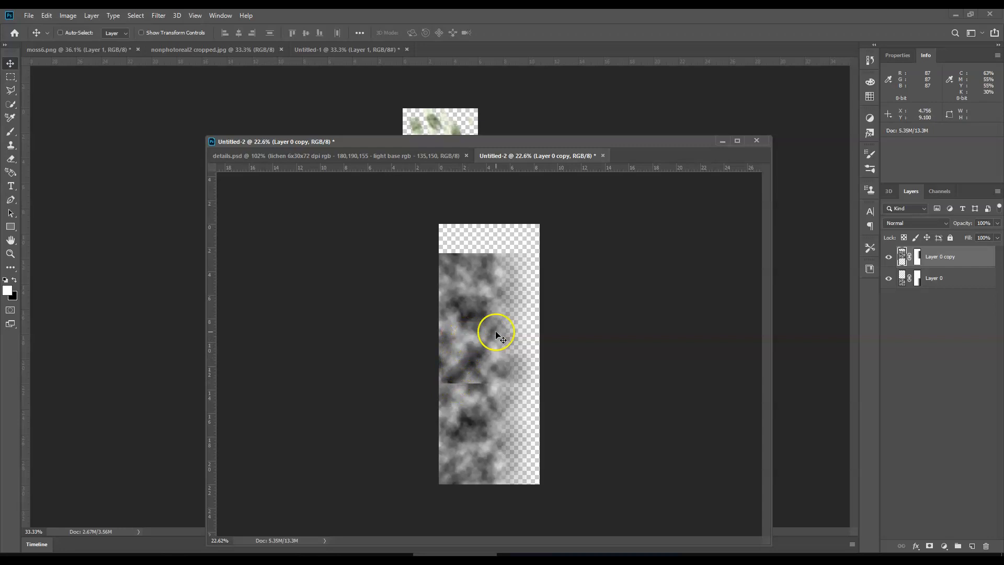
pyautogui.moveTo(464, 347); pyautogui.dragTo(463, 319)
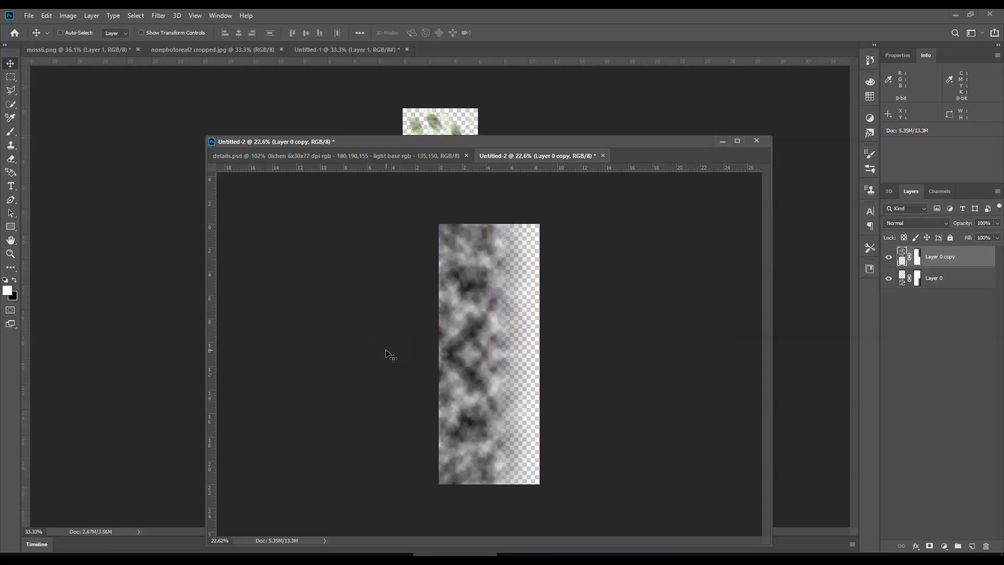
# Save the mirrored clouds document as a PNG named "shadow 5" in the texture folder with the large file size option
pyautogui.click(28, 15)
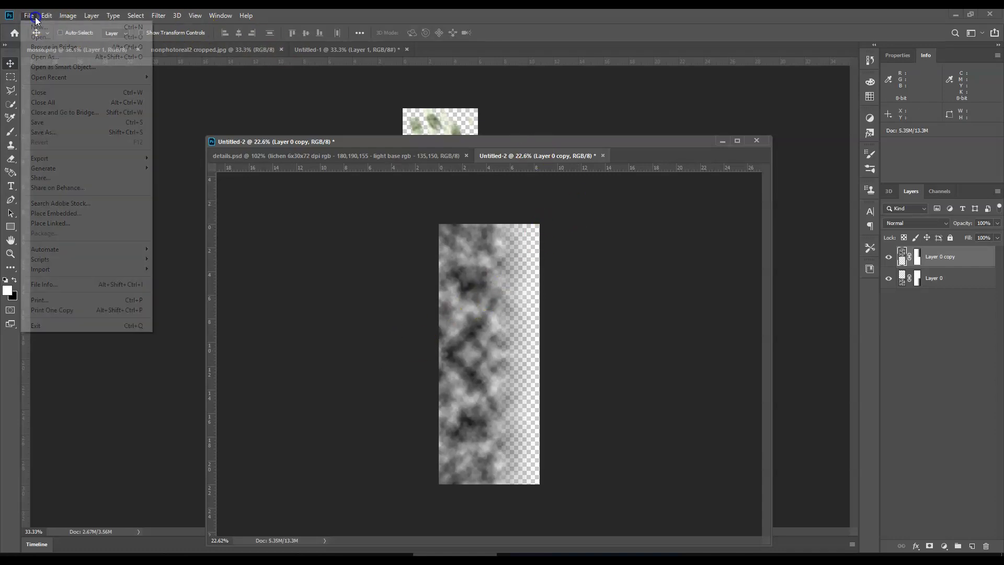
pyautogui.click(38, 130)
pyautogui.click(162, 251)
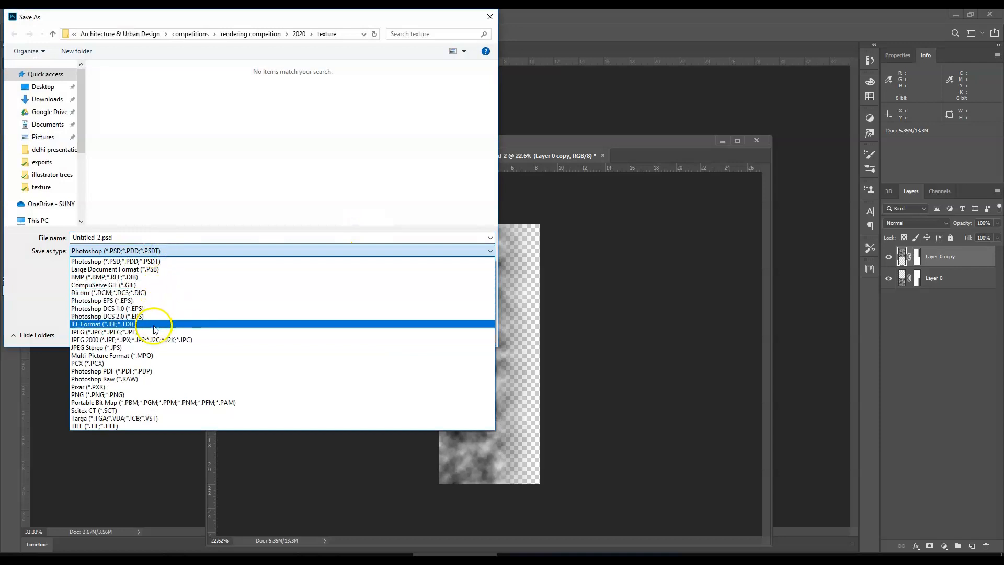
pyautogui.click(135, 395)
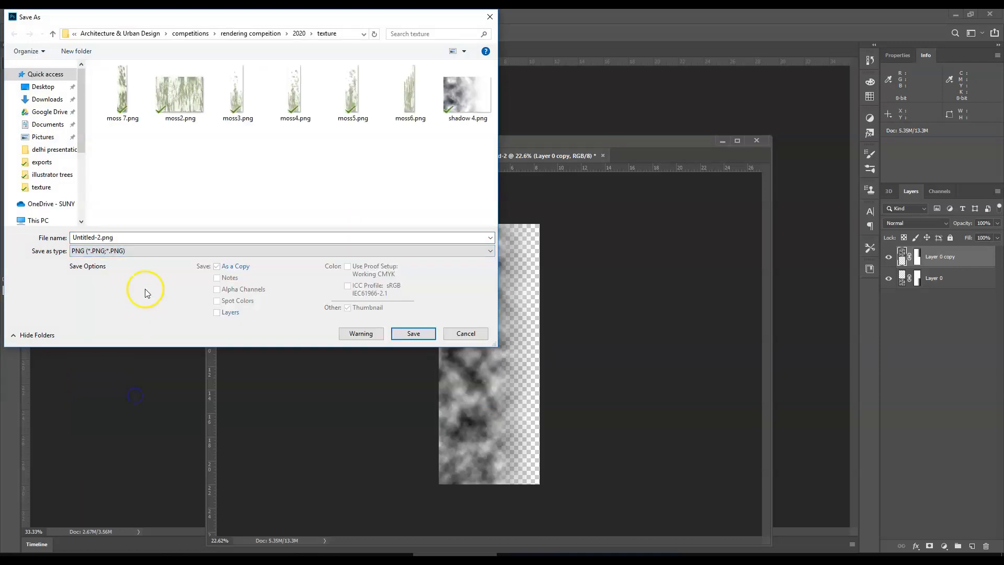
pyautogui.click(145, 234)
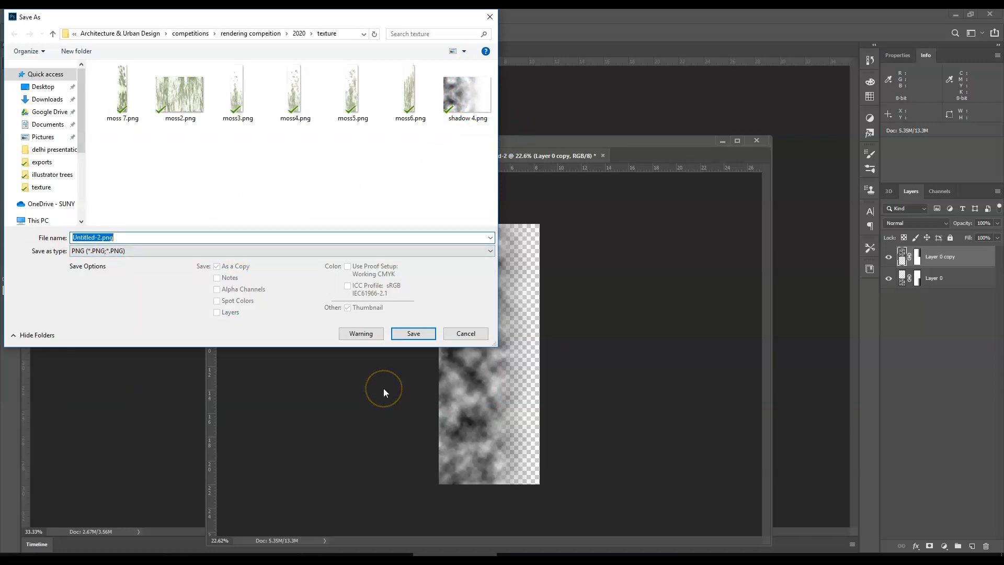
pyautogui.write('sh')
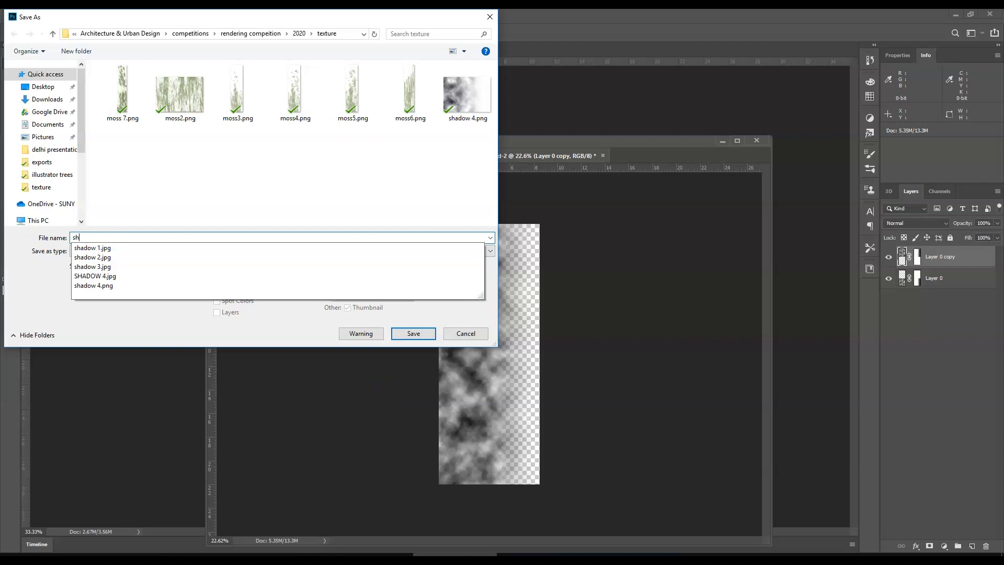
pyautogui.write('adow 5')
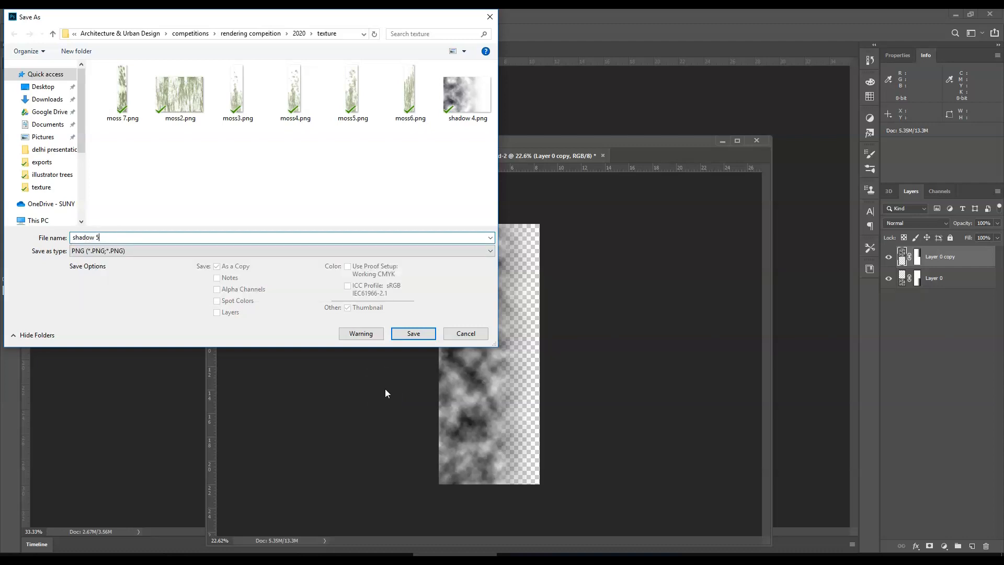
pyautogui.click(413, 335)
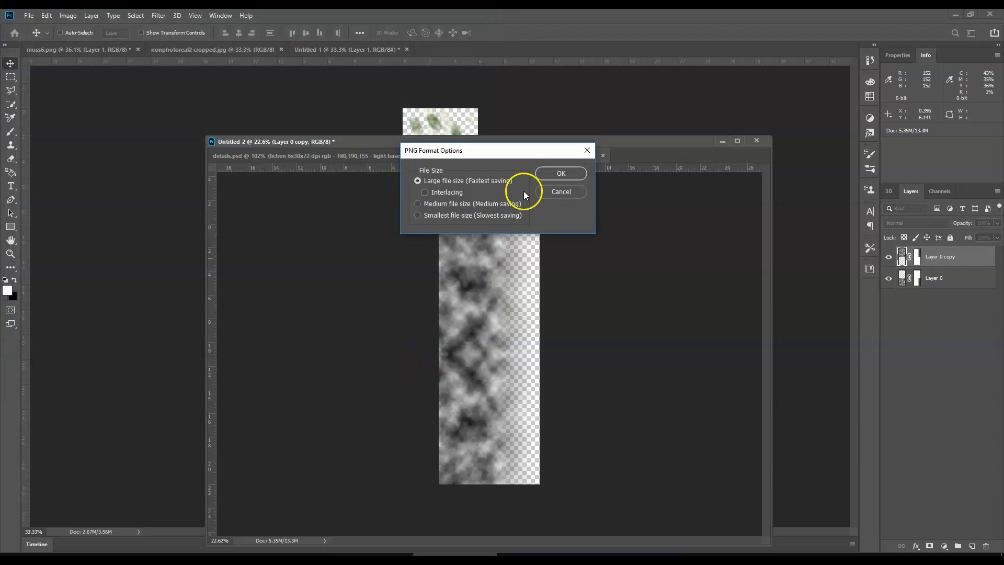
pyautogui.click(563, 174)
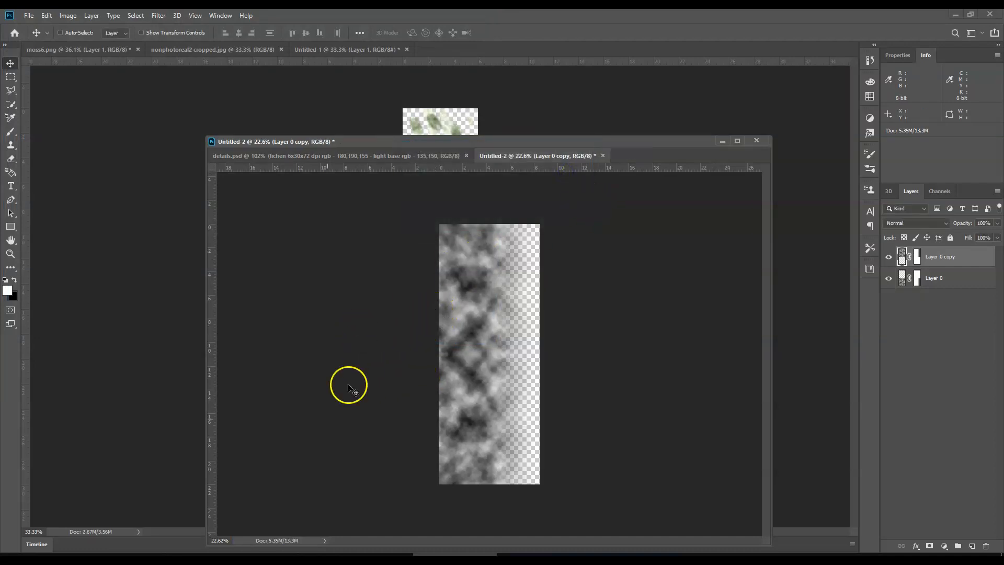
# Switch to Illustrator and place shadow 5.png into the trunk document
pyautogui.hotkey('alt', 'Tab')
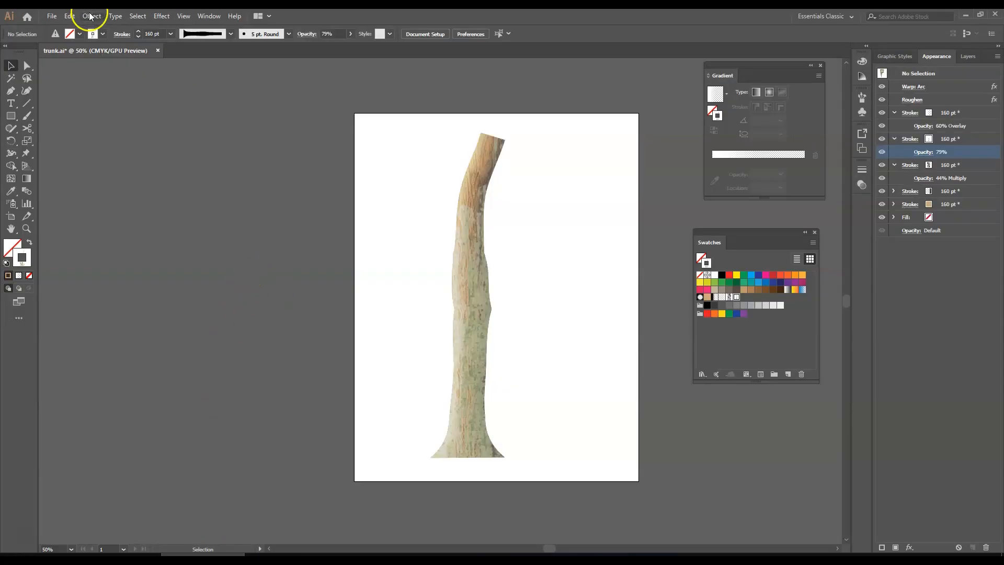
pyautogui.click(56, 16)
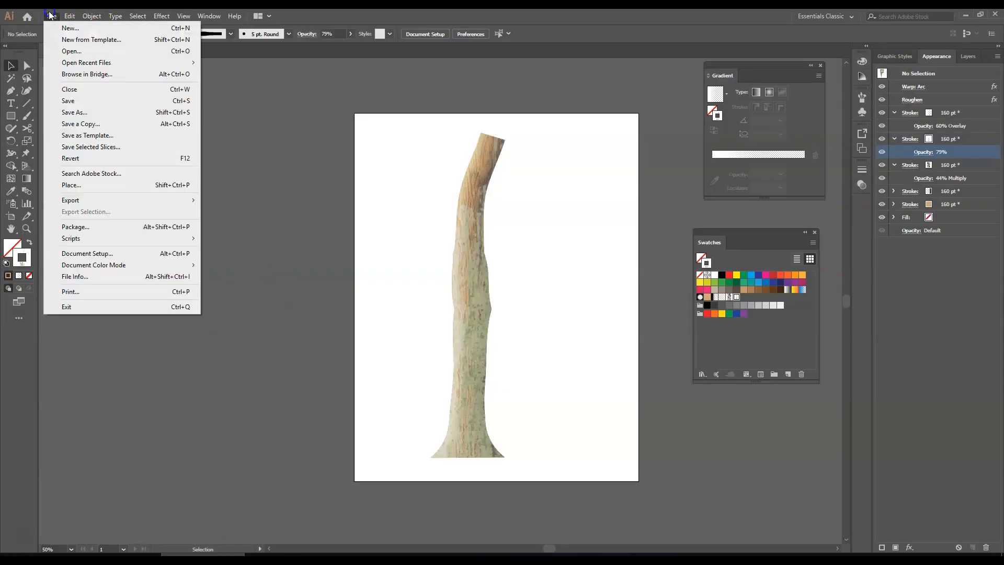
pyautogui.click(84, 183)
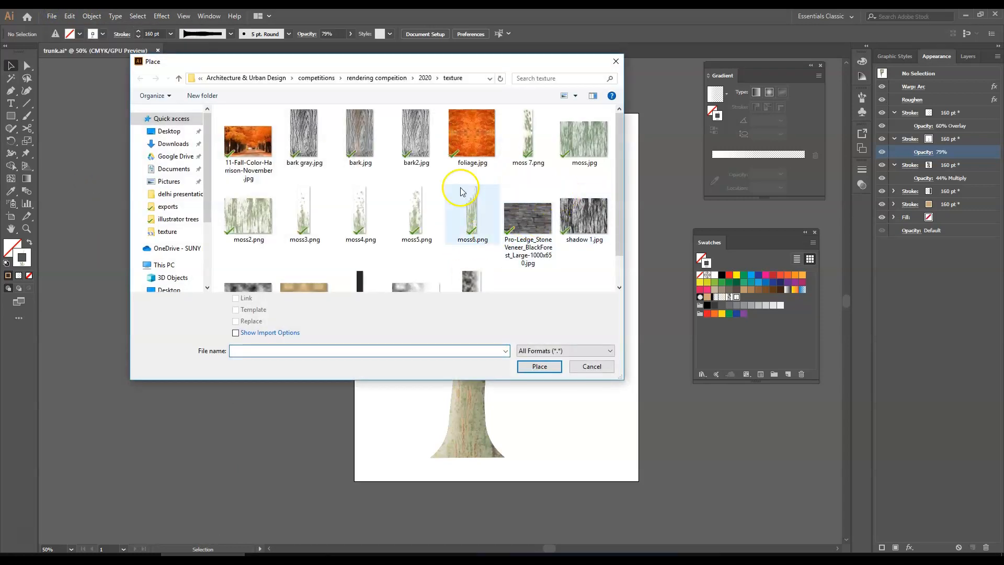
pyautogui.scroll(-1, 506, 244)
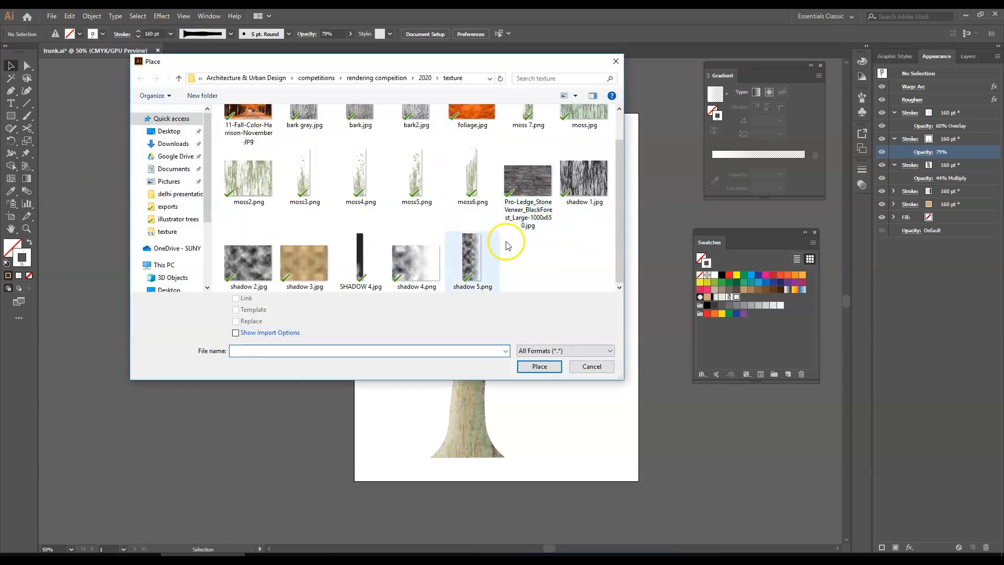
pyautogui.doubleClick(476, 260)
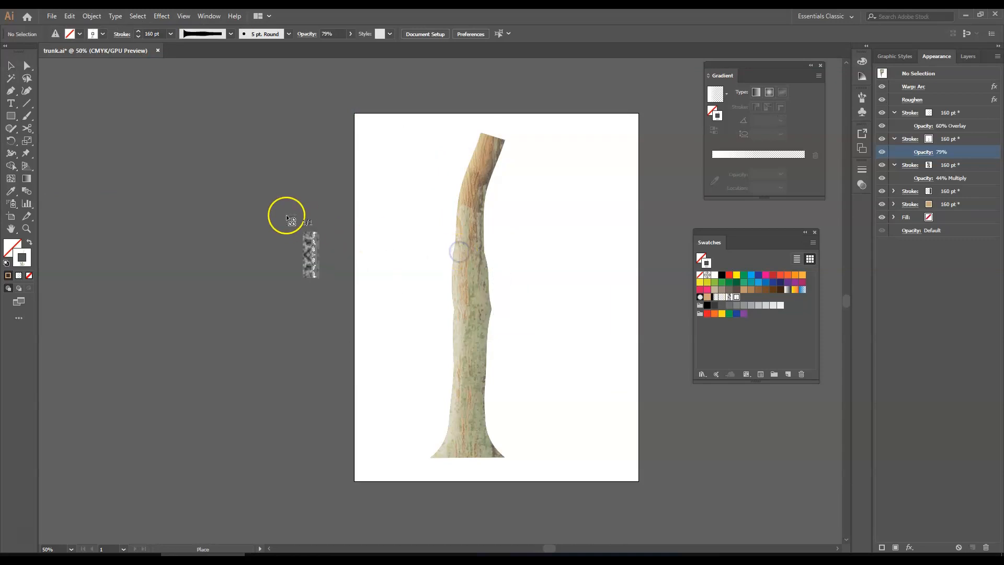
pyautogui.click(287, 219)
# Move the placed shadow image over the trunk and narrow it to about 1.7 in wide
pyautogui.scroll(-3, 392, 257)
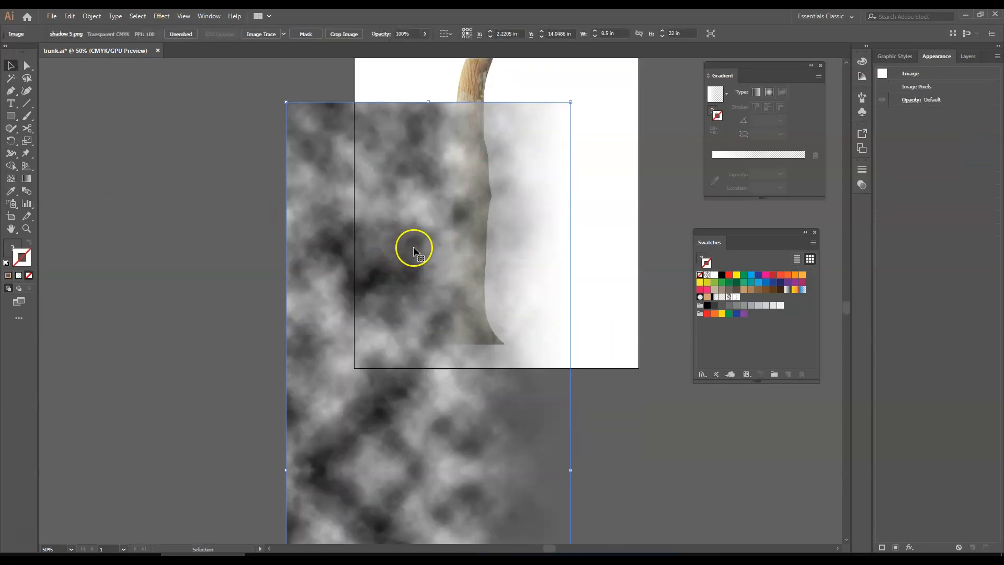
pyautogui.moveTo(419, 289); pyautogui.dragTo(439, 190)
pyautogui.scroll(3, 617, 298)
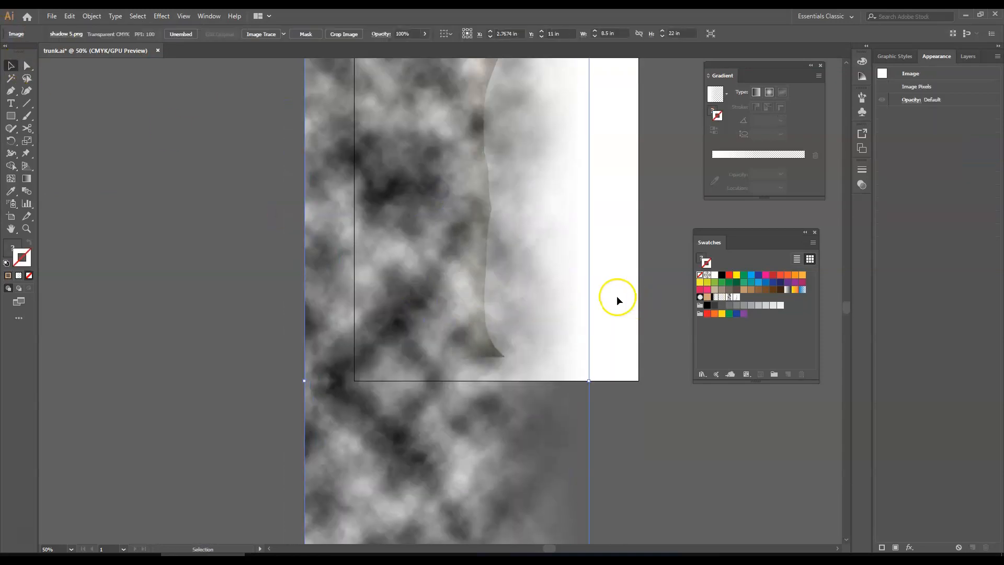
pyautogui.scroll(-2, 303, 387)
pyautogui.moveTo(305, 418); pyautogui.dragTo(431, 408)
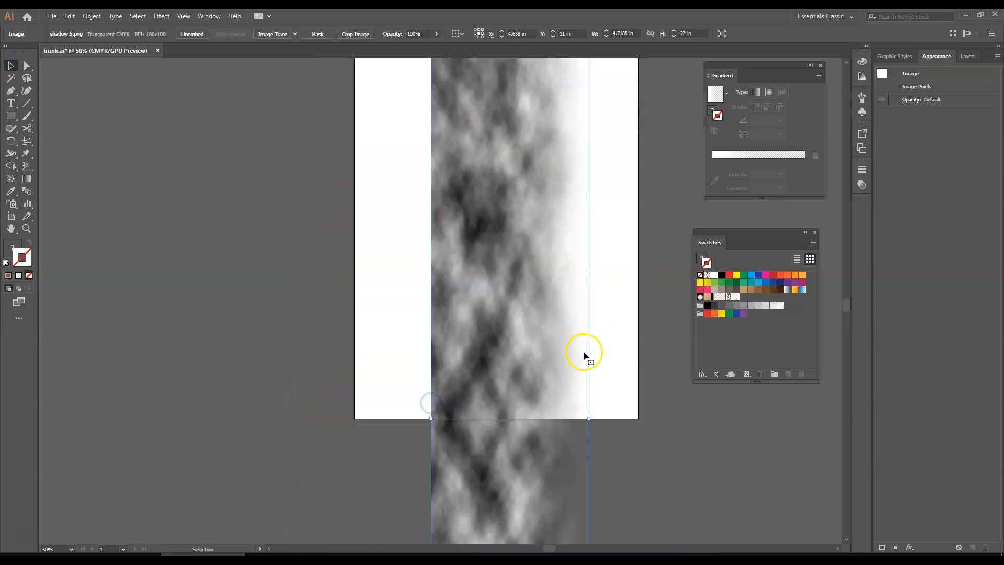
pyautogui.moveTo(589, 420); pyautogui.dragTo(487, 419)
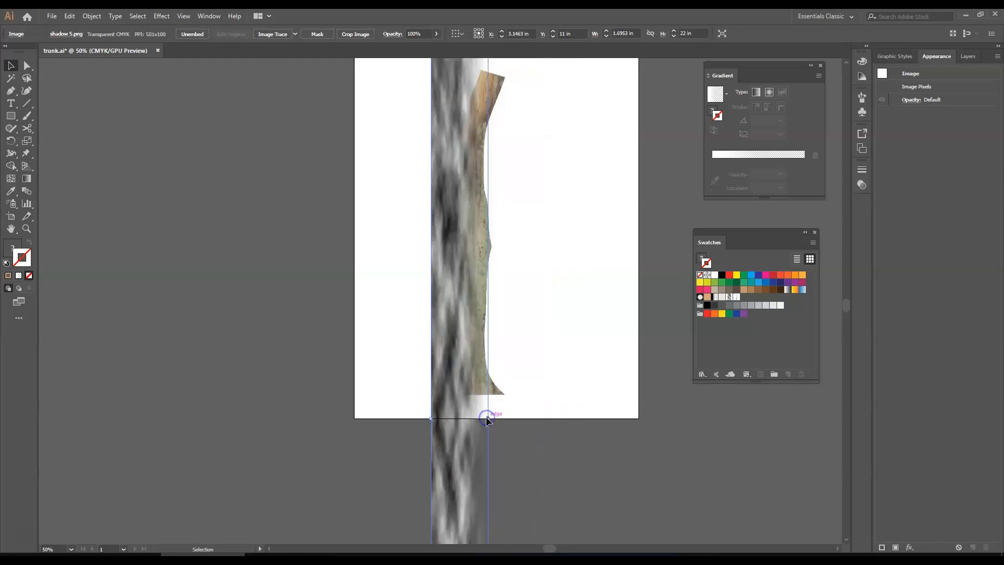
# Shorten the shadow image by raising its lower edge to the base of the trunk, making it about 10.4 in tall
pyautogui.scroll(-10, 491, 383)
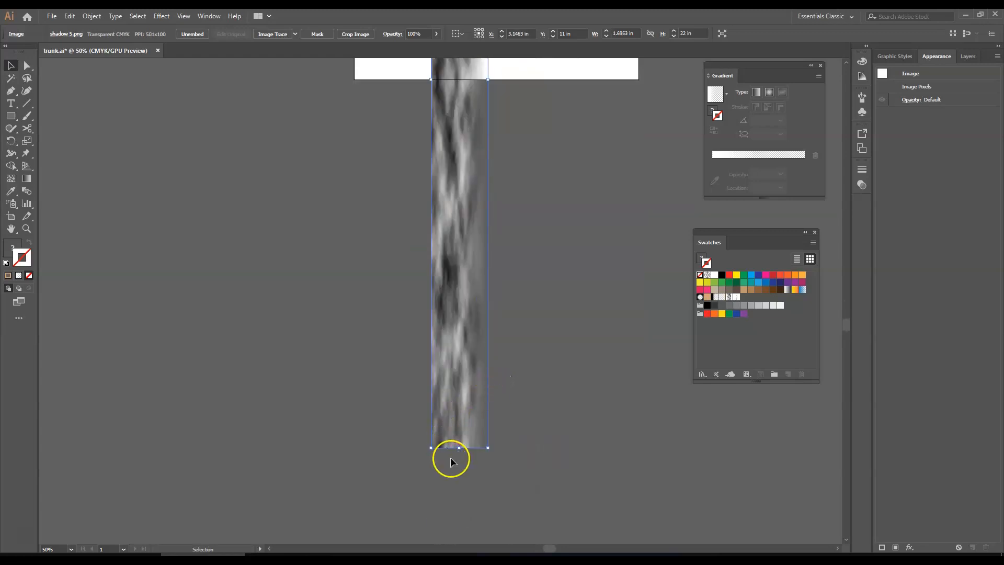
pyautogui.moveTo(457, 447); pyautogui.dragTo(460, 68)
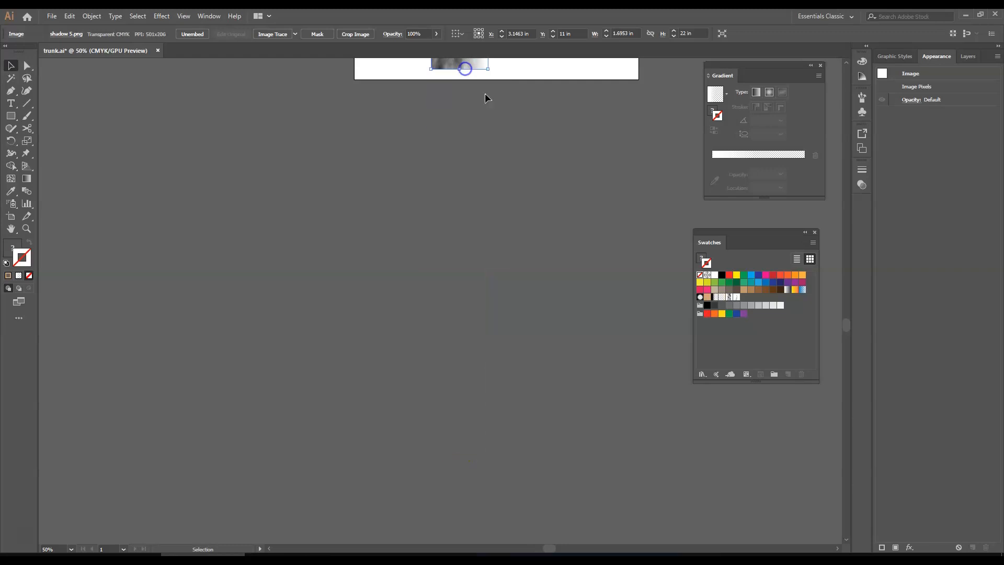
pyautogui.scroll(3, 495, 324)
pyautogui.scroll(6, 496, 324)
pyautogui.moveTo(458, 370); pyautogui.dragTo(458, 361)
pyautogui.scroll(2, 461, 369)
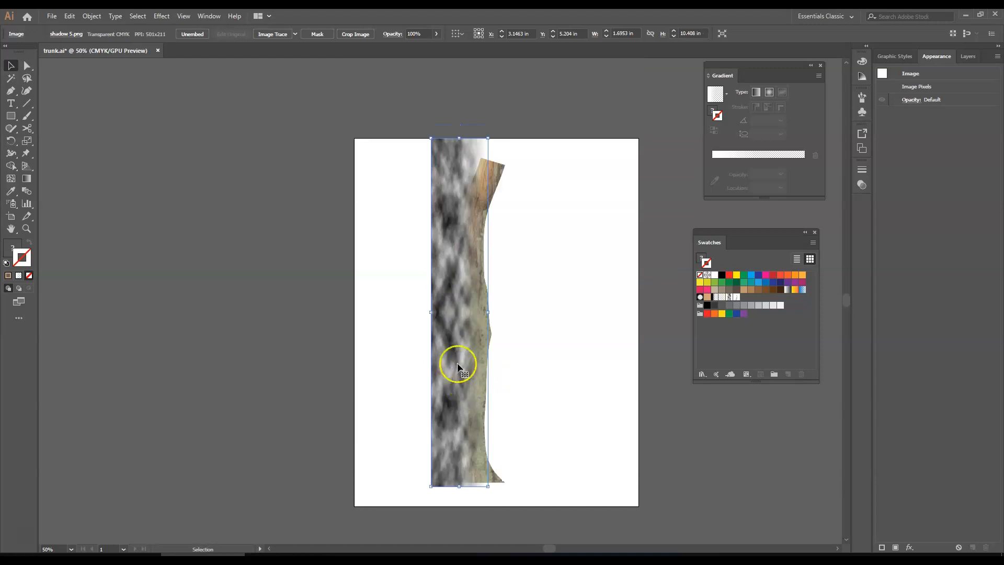
# Lower the shadow image's upper edge to mid-trunk and widen it slightly, making it about 1.8 in wide by 4.7 in tall
pyautogui.moveTo(461, 142); pyautogui.dragTo(458, 230)
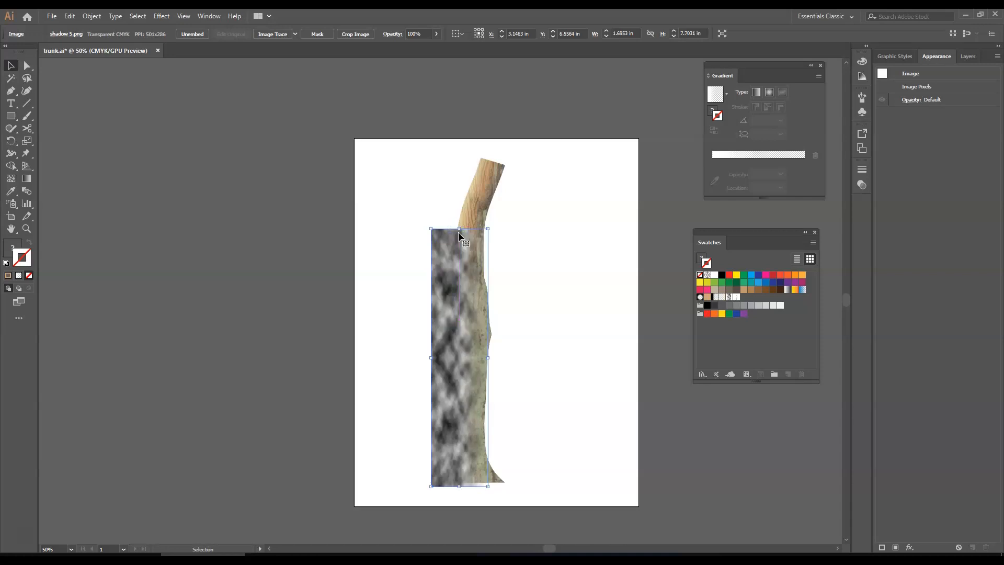
pyautogui.moveTo(459, 229); pyautogui.dragTo(458, 329)
pyautogui.moveTo(448, 404); pyautogui.dragTo(492, 409)
pyautogui.click(441, 413)
pyautogui.moveTo(428, 408)
pyautogui.mouseDown()
pyautogui.moveTo(442, 409)
pyautogui.moveTo(428, 408)
pyautogui.mouseUp()
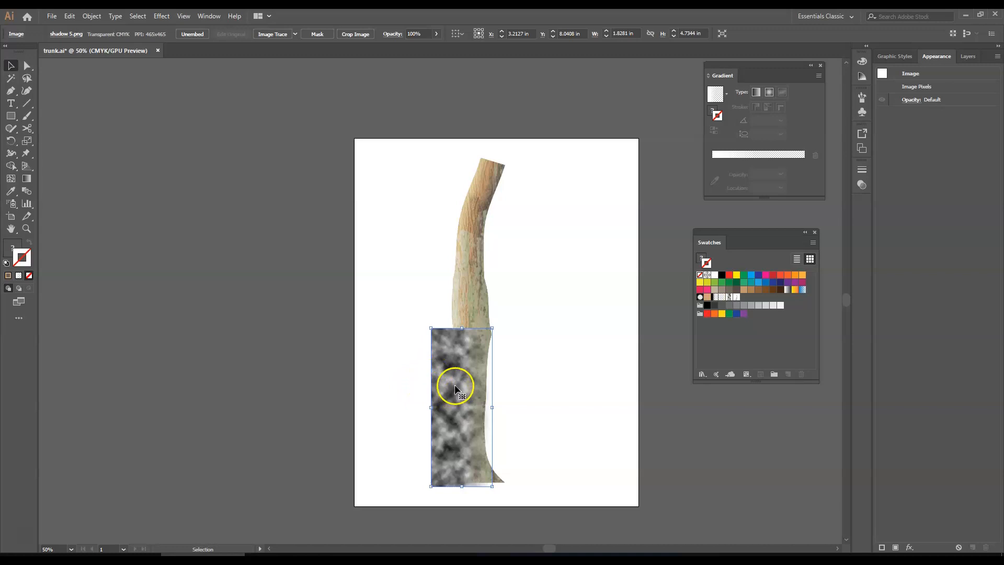
# Store the resized shadow image as a pattern swatch and delete the image from the artboard
pyautogui.moveTo(459, 372); pyautogui.dragTo(749, 298)
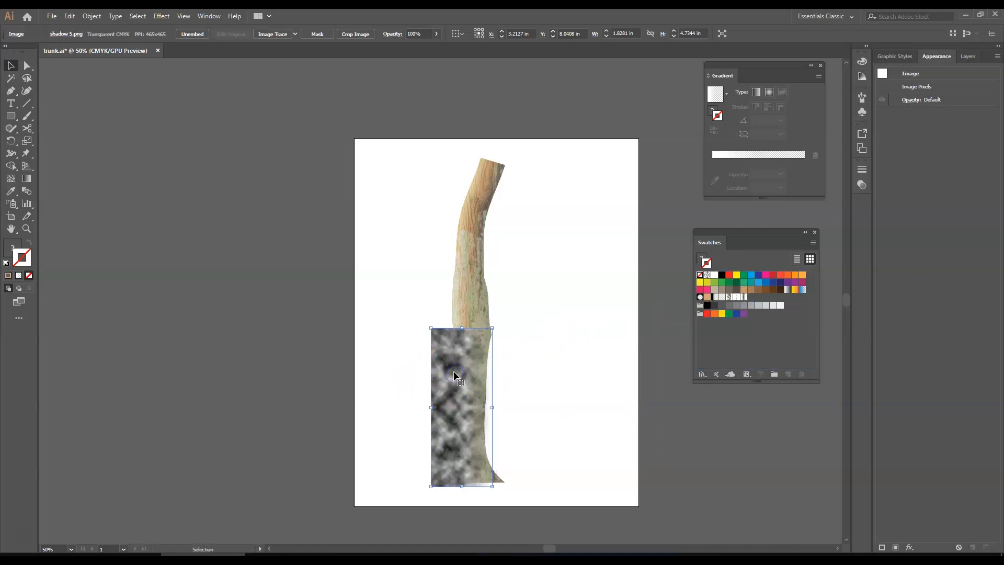
pyautogui.press('Delete')
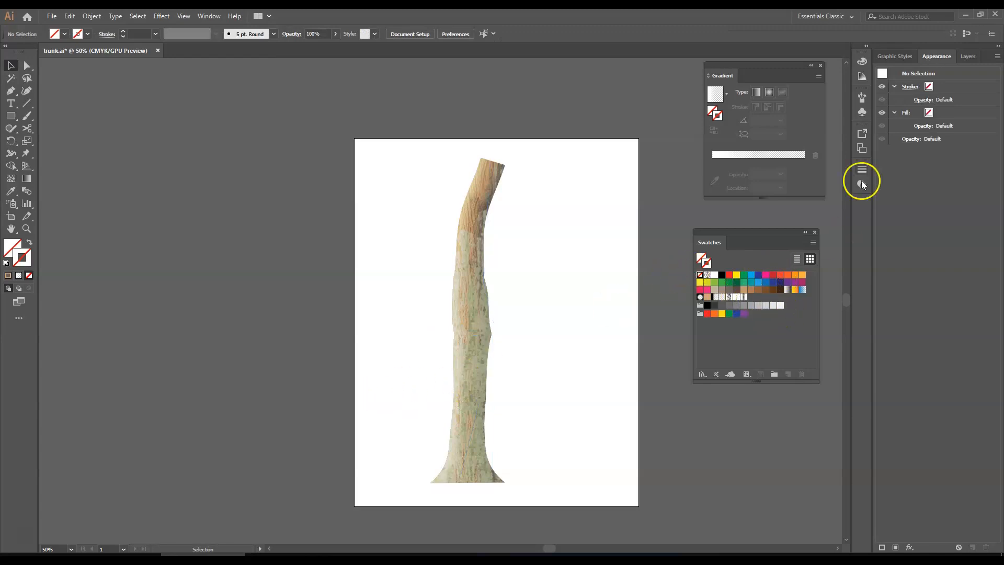
# Duplicate the trunk path's tan base stroke and move the copy above all the other strokes
pyautogui.click(477, 262)
pyautogui.click(974, 205)
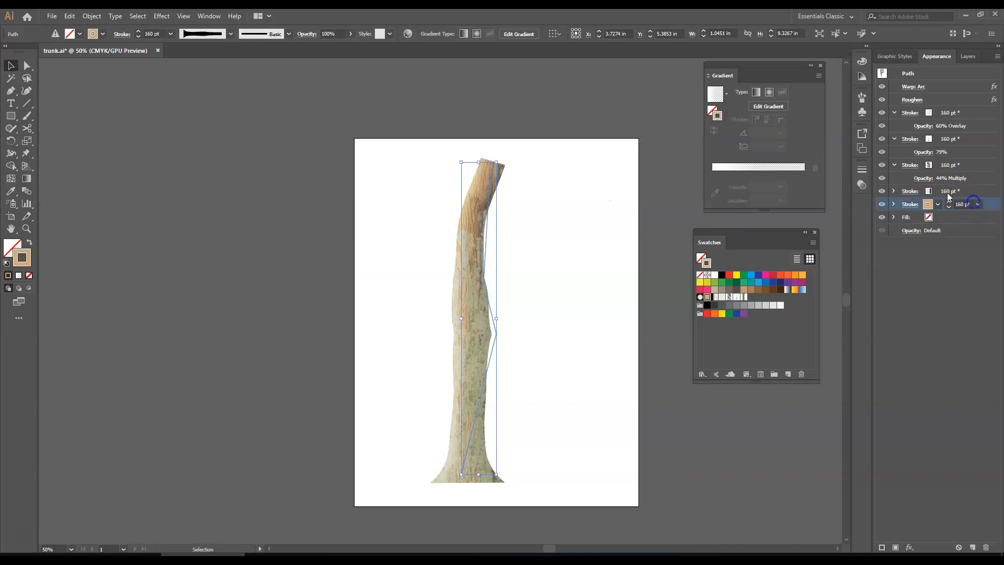
pyautogui.click(973, 548)
pyautogui.moveTo(994, 206); pyautogui.dragTo(988, 151)
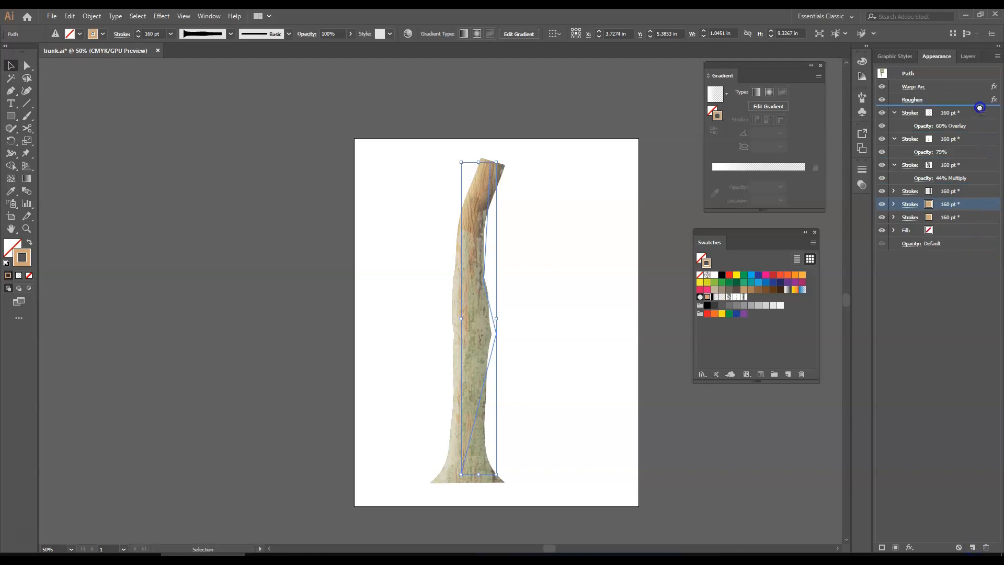
pyautogui.moveTo(980, 108); pyautogui.dragTo(981, 110)
pyautogui.click(980, 111)
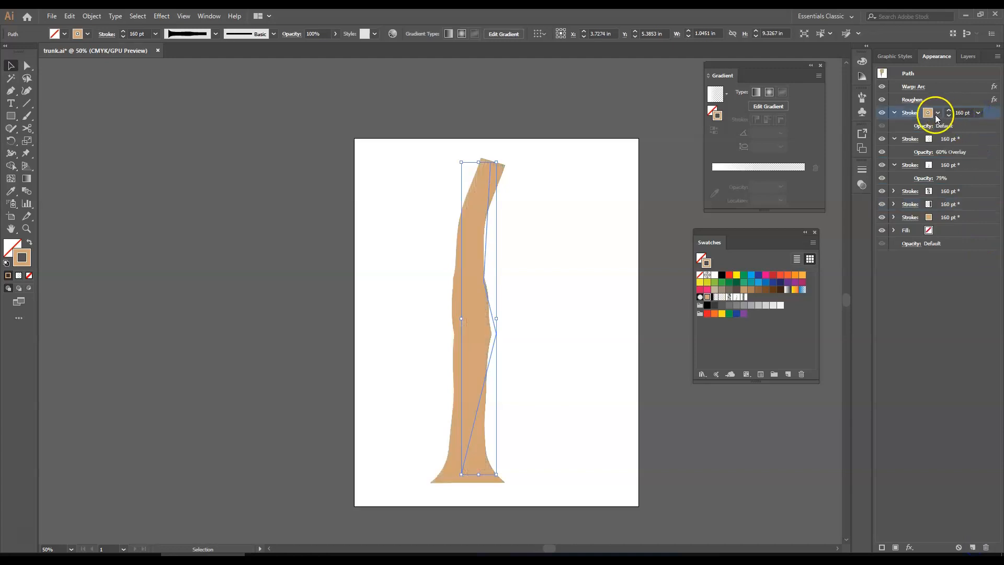
# Apply the new shadow pattern to the uppermost stroke and shift the pattern so its dark side runs along the trunk's left edge
pyautogui.click(743, 299)
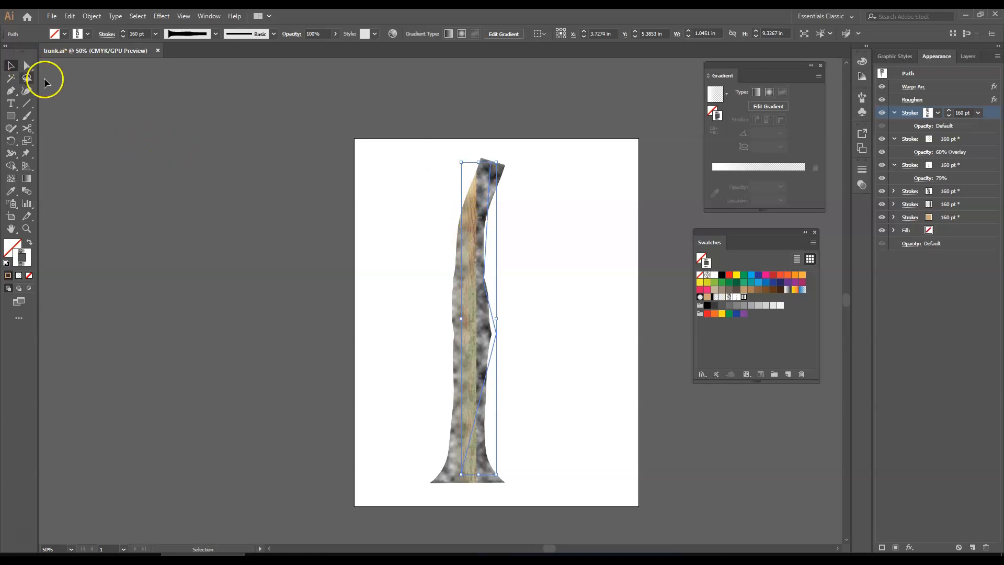
pyautogui.moveTo(474, 341); pyautogui.dragTo(440, 339)
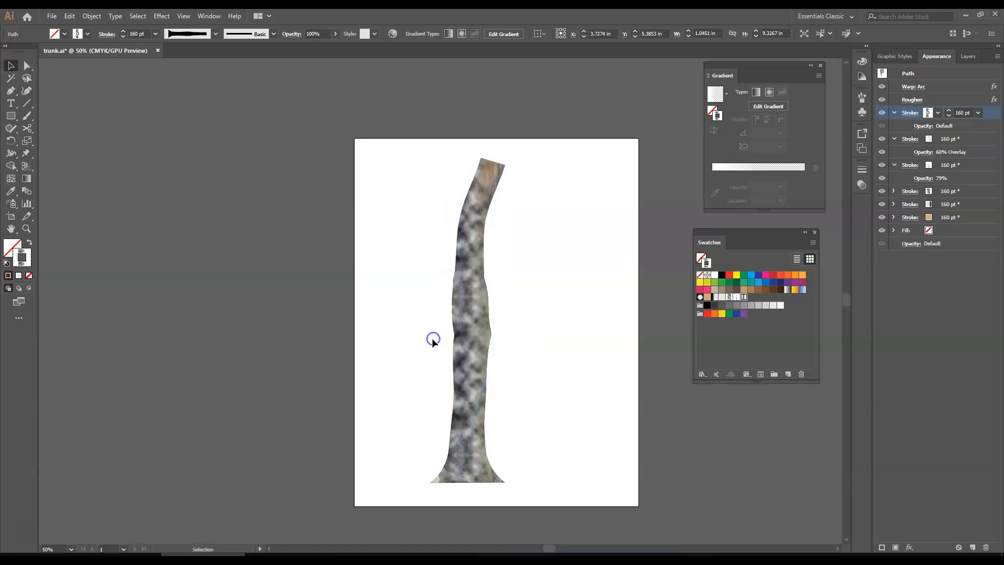
pyautogui.click(453, 352)
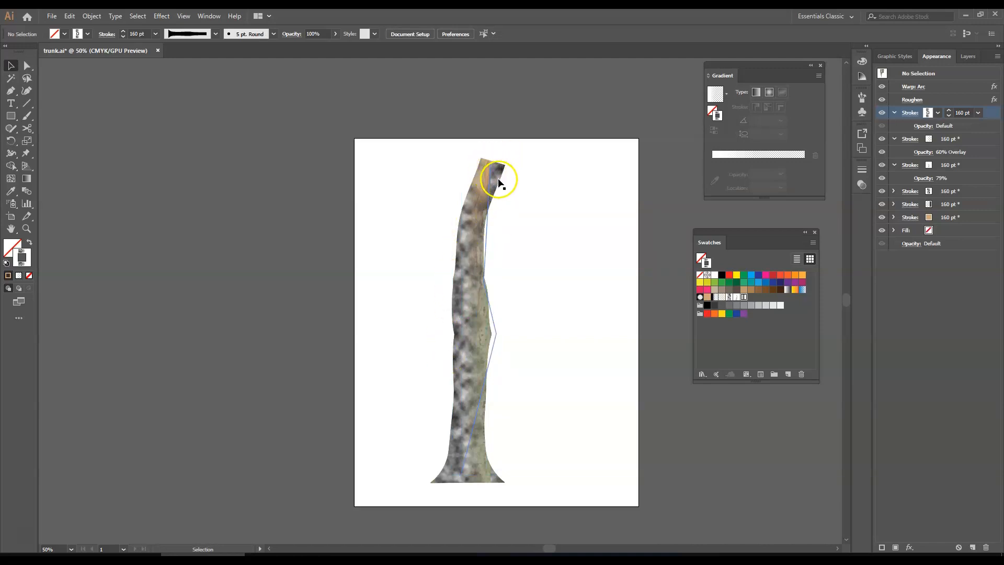
# Scale only the shadow pattern in the trunk's uppermost stroke, compressing it vertically and widening it without resizing the path
pyautogui.click(26, 145)
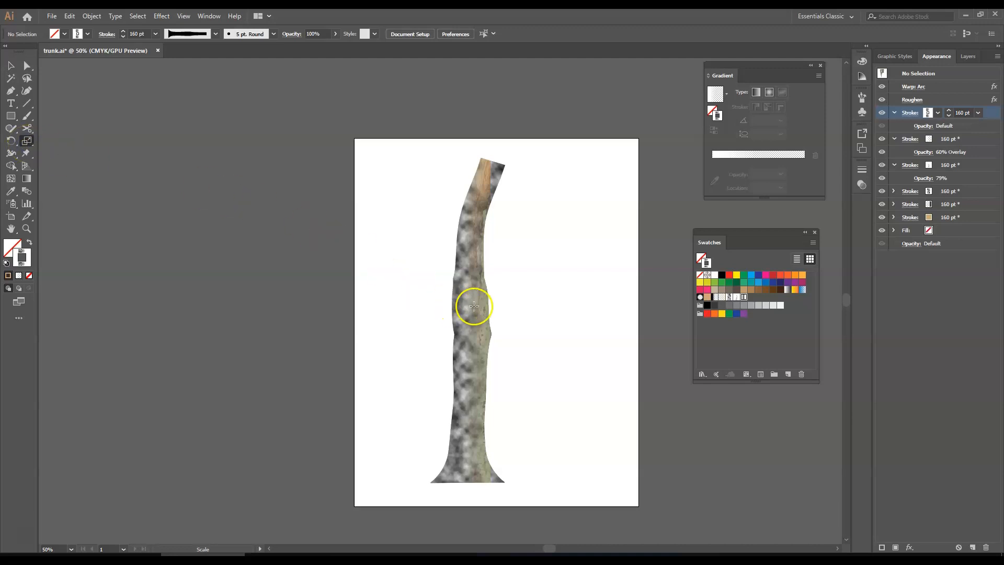
pyautogui.click(11, 65)
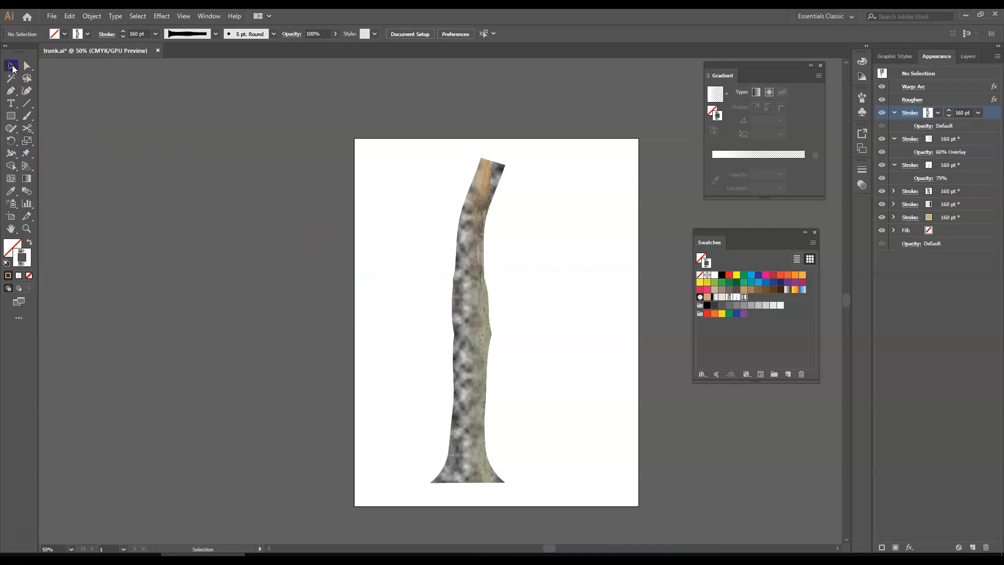
pyautogui.click(485, 310)
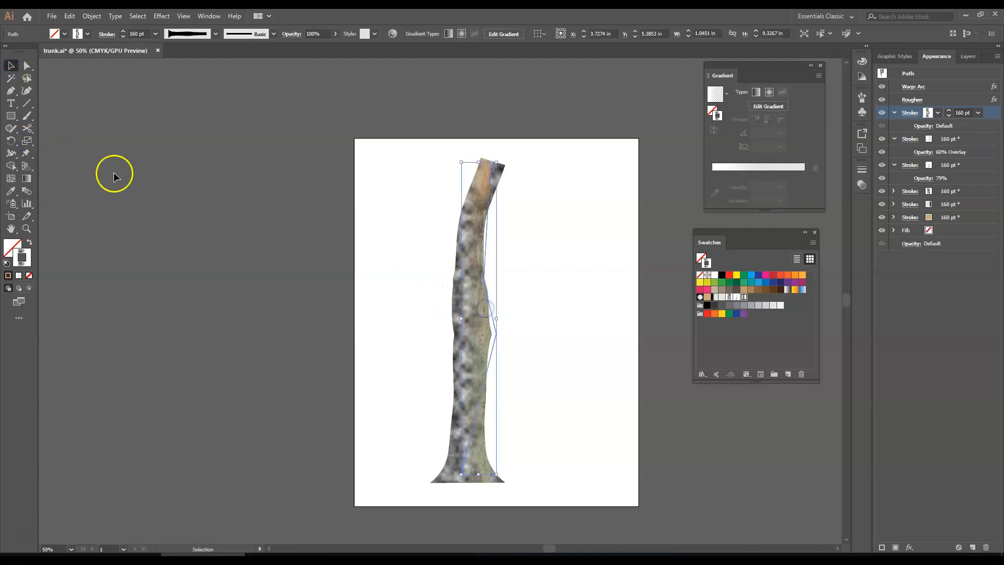
pyautogui.click(30, 142)
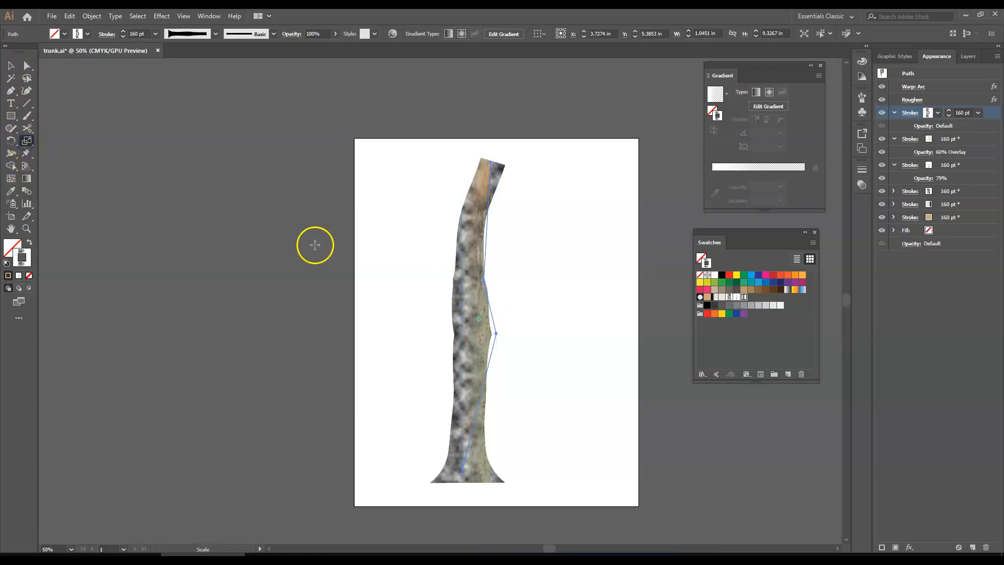
pyautogui.moveTo(492, 347)
pyautogui.mouseDown()
pyautogui.moveTo(481, 336)
pyautogui.moveTo(489, 333)
pyautogui.mouseUp()
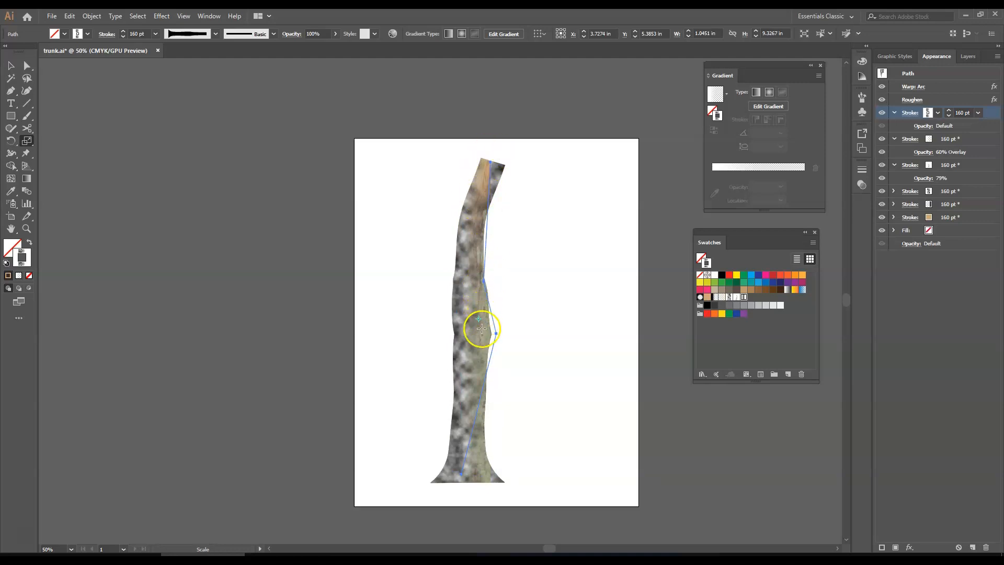
pyautogui.moveTo(487, 325); pyautogui.dragTo(488, 326)
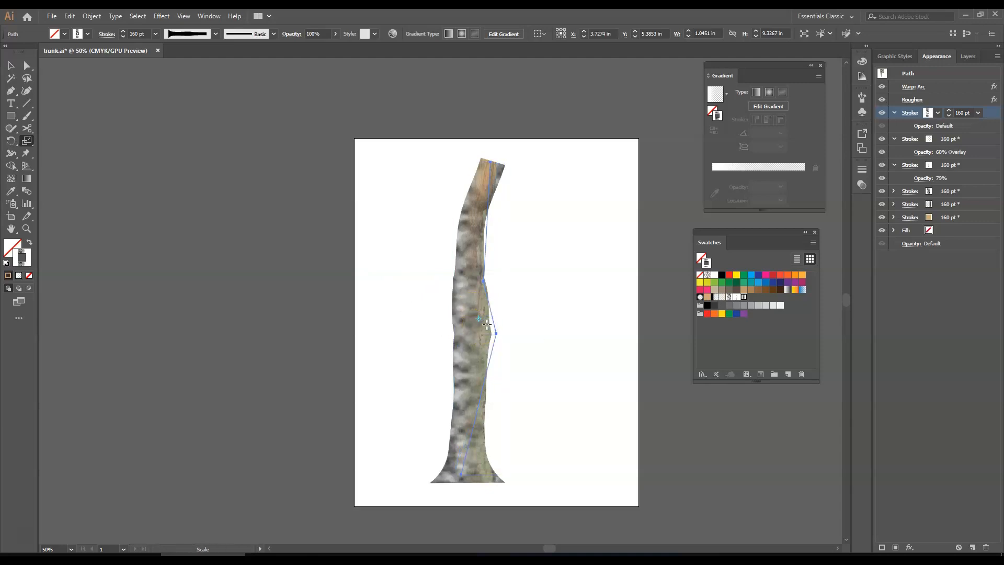
# Shift the shadow pattern inside the uppermost stroke so its clouds cover most of the trunk and fade at the right edge
pyautogui.click(10, 66)
pyautogui.moveTo(481, 348); pyautogui.dragTo(482, 348)
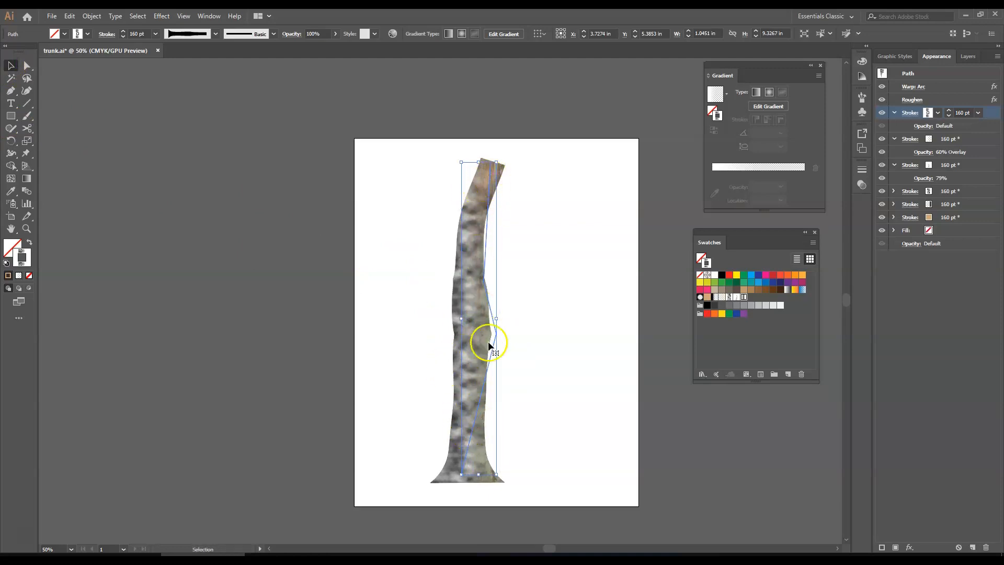
pyautogui.moveTo(477, 329); pyautogui.dragTo(489, 341)
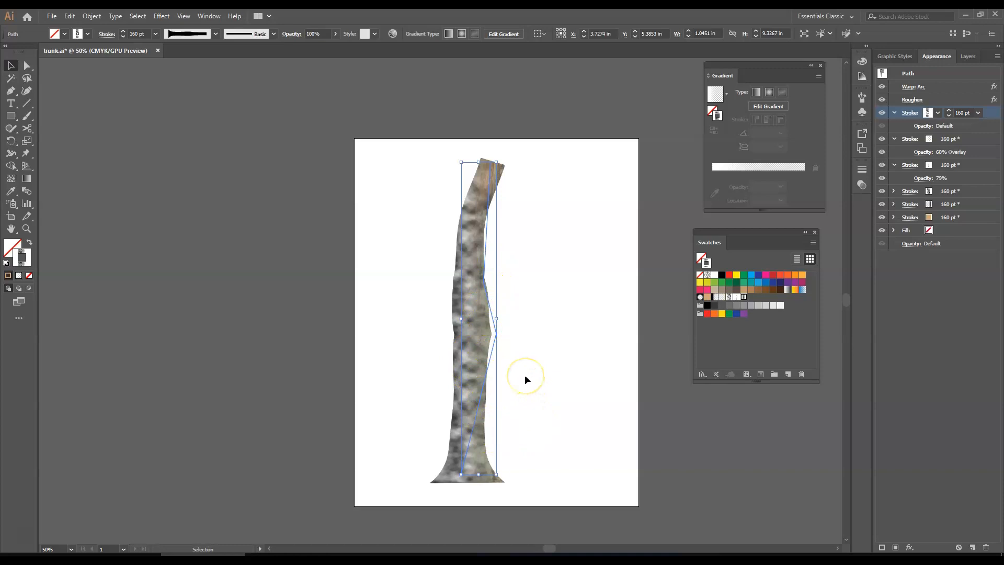
# Set the uppermost shadow stroke to Multiply blending at 34% opacity and deselect the trunk
pyautogui.click(922, 127)
pyautogui.click(858, 146)
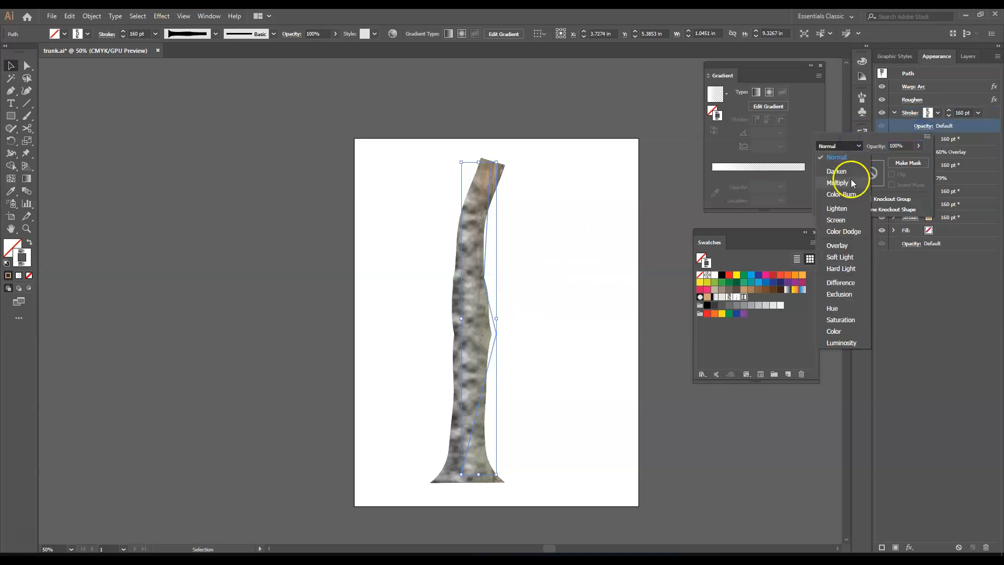
pyautogui.click(852, 183)
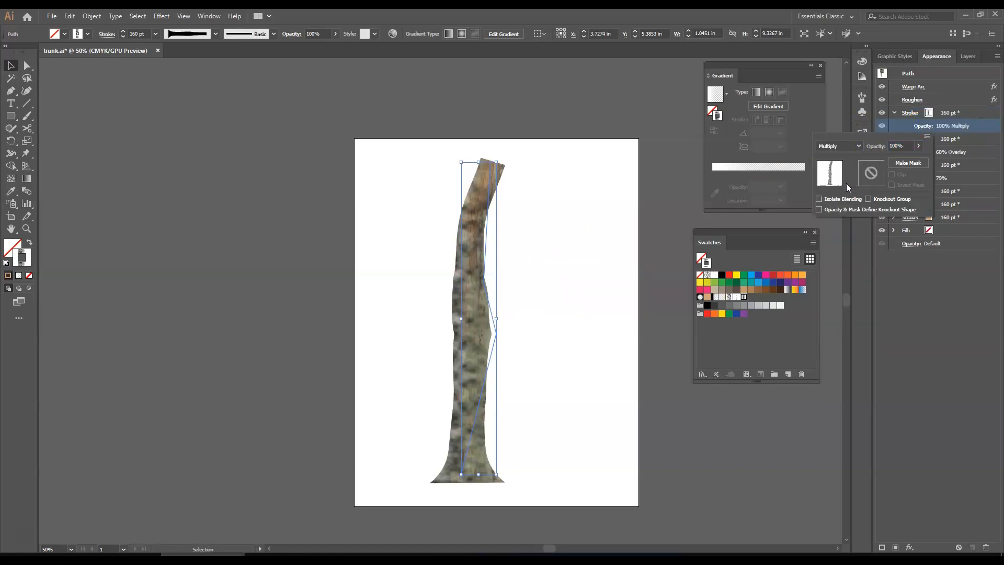
pyautogui.click(919, 146)
pyautogui.moveTo(919, 159); pyautogui.dragTo(893, 165)
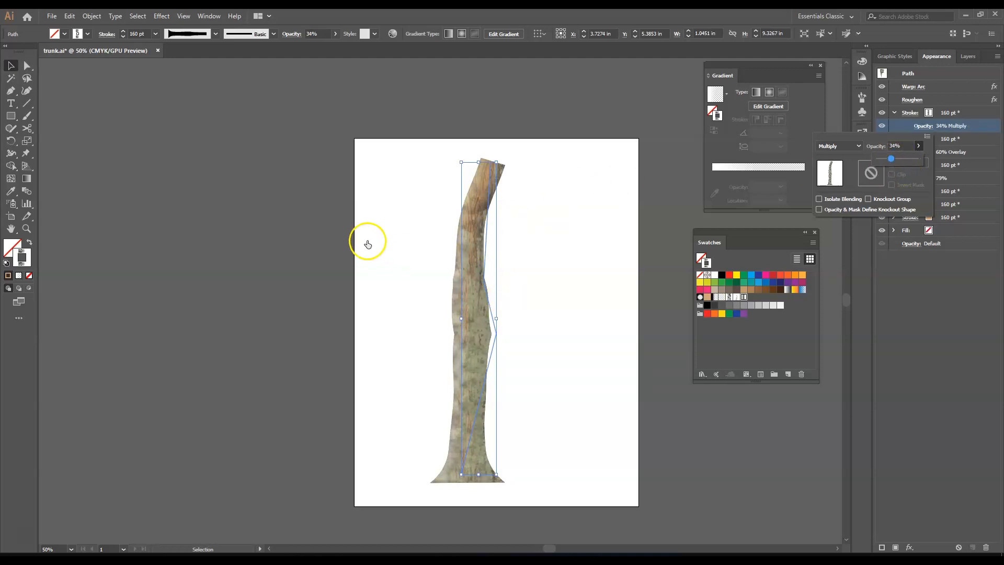
pyautogui.click(287, 197)
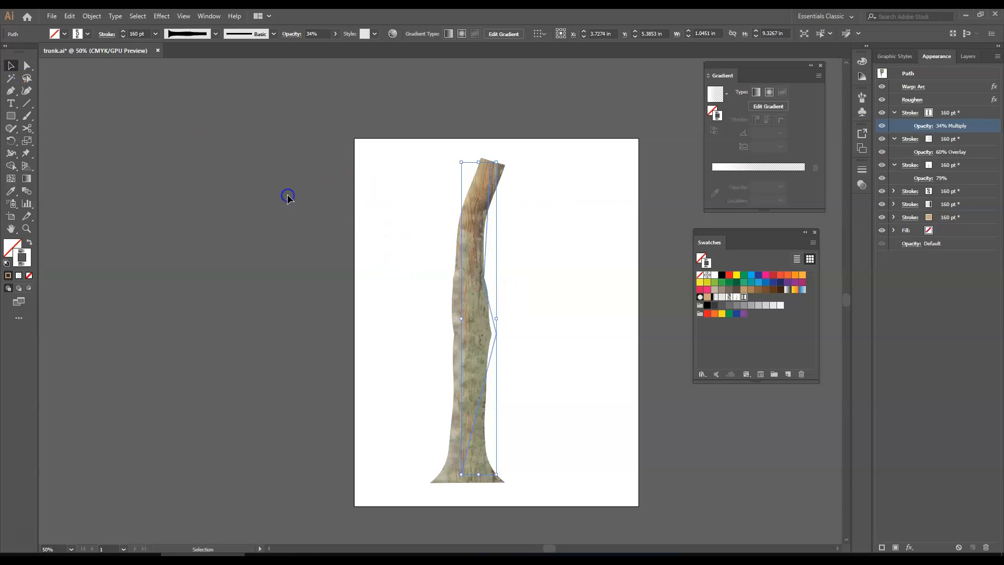
pyautogui.click(357, 202)
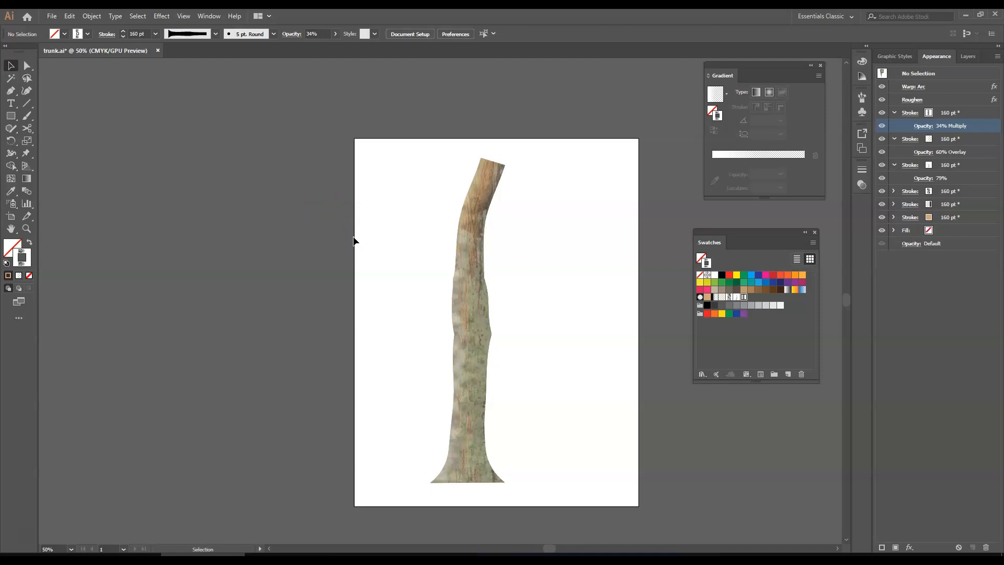
# Reshape the trunk path by moving its mid-height bulge anchor and its top end anchor slightly to the left
pyautogui.click(460, 260)
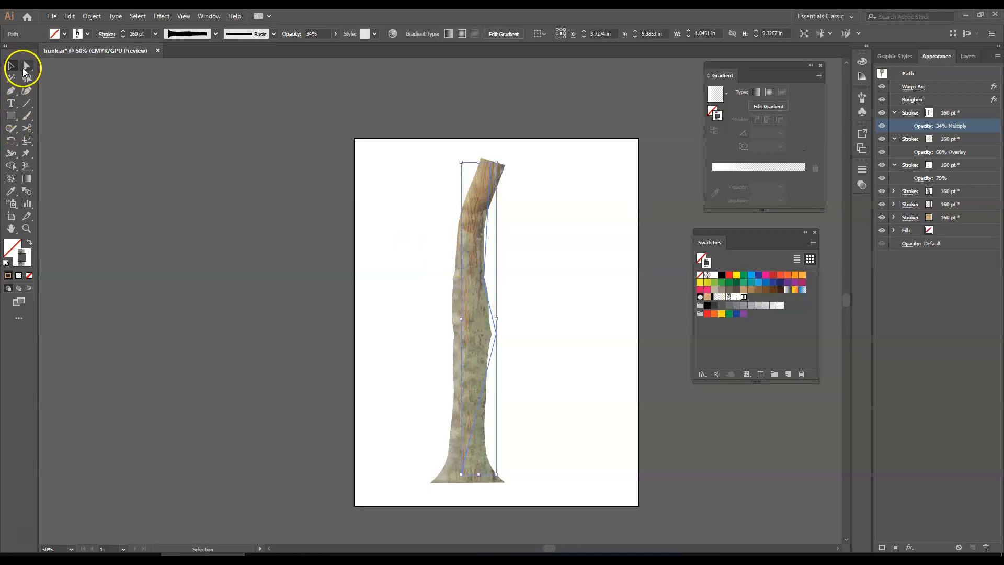
pyautogui.click(23, 68)
pyautogui.click(496, 334)
pyautogui.moveTo(496, 334); pyautogui.dragTo(490, 332)
pyautogui.moveTo(490, 162); pyautogui.dragTo(485, 165)
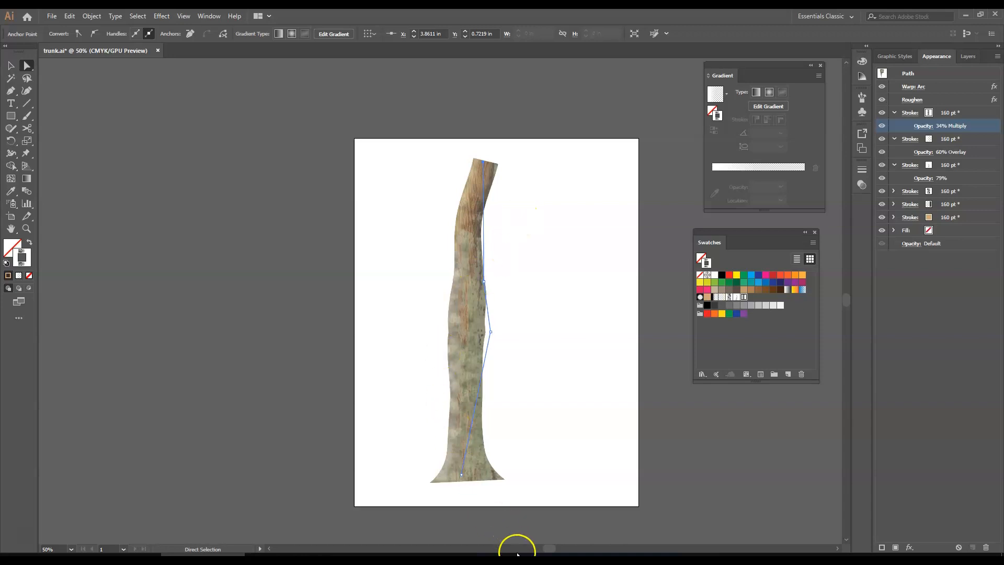
# Switch to Photoshop and view the nonphotoreal2 cropped.jpg illustration, minimizing the floating document window that covers it
pyautogui.click(450, 559)
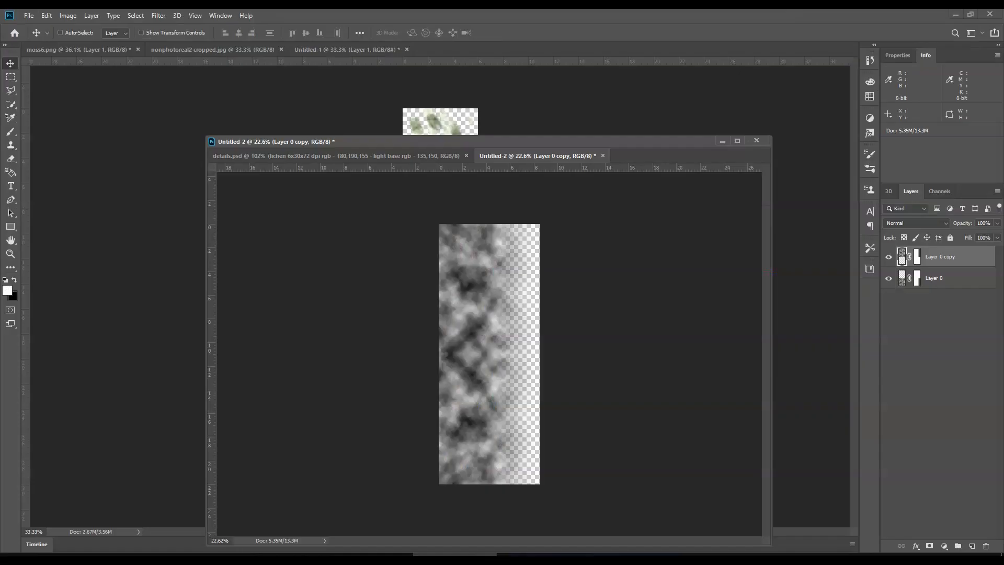
pyautogui.click(192, 46)
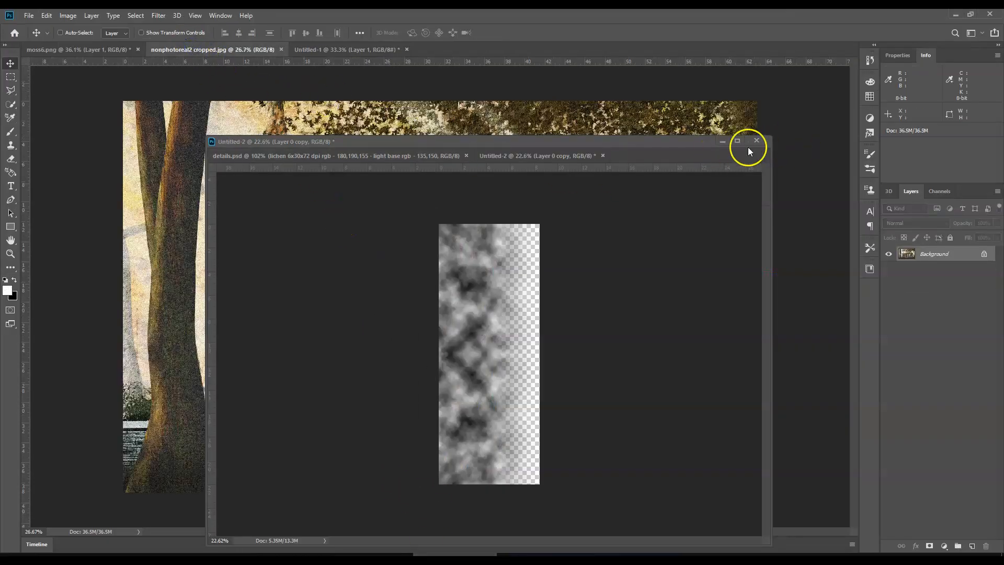
pyautogui.click(722, 141)
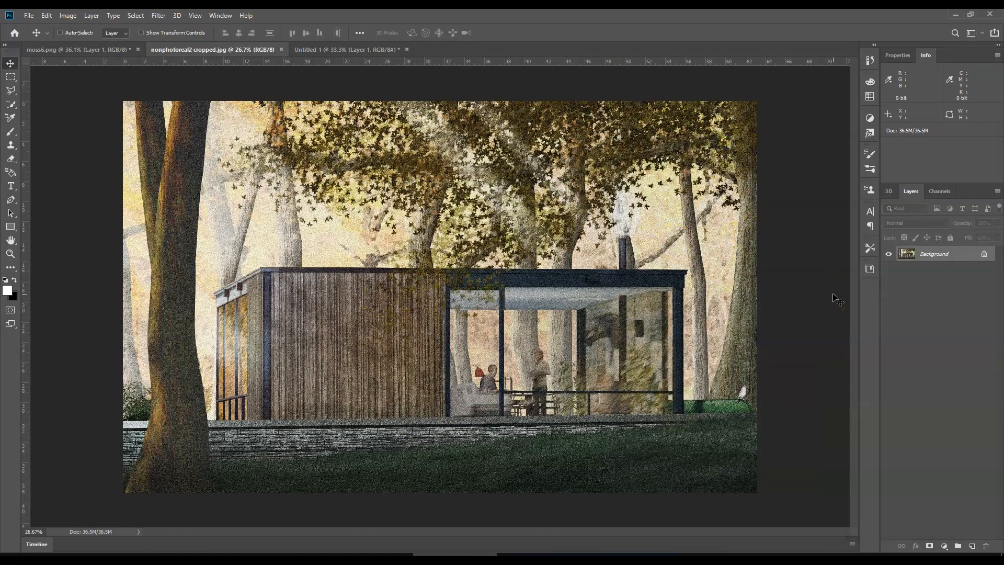